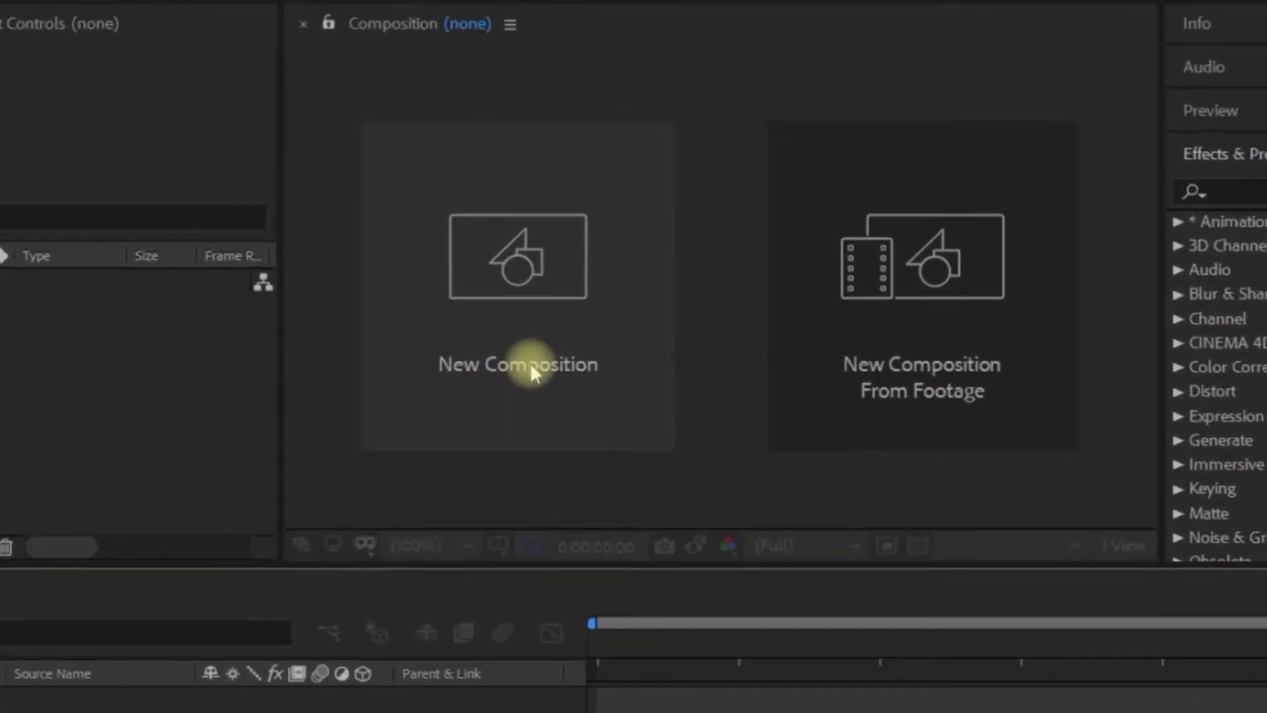
Create a new composition named main with a width of 1920 px and a height of 1080 px.
click(532, 371)
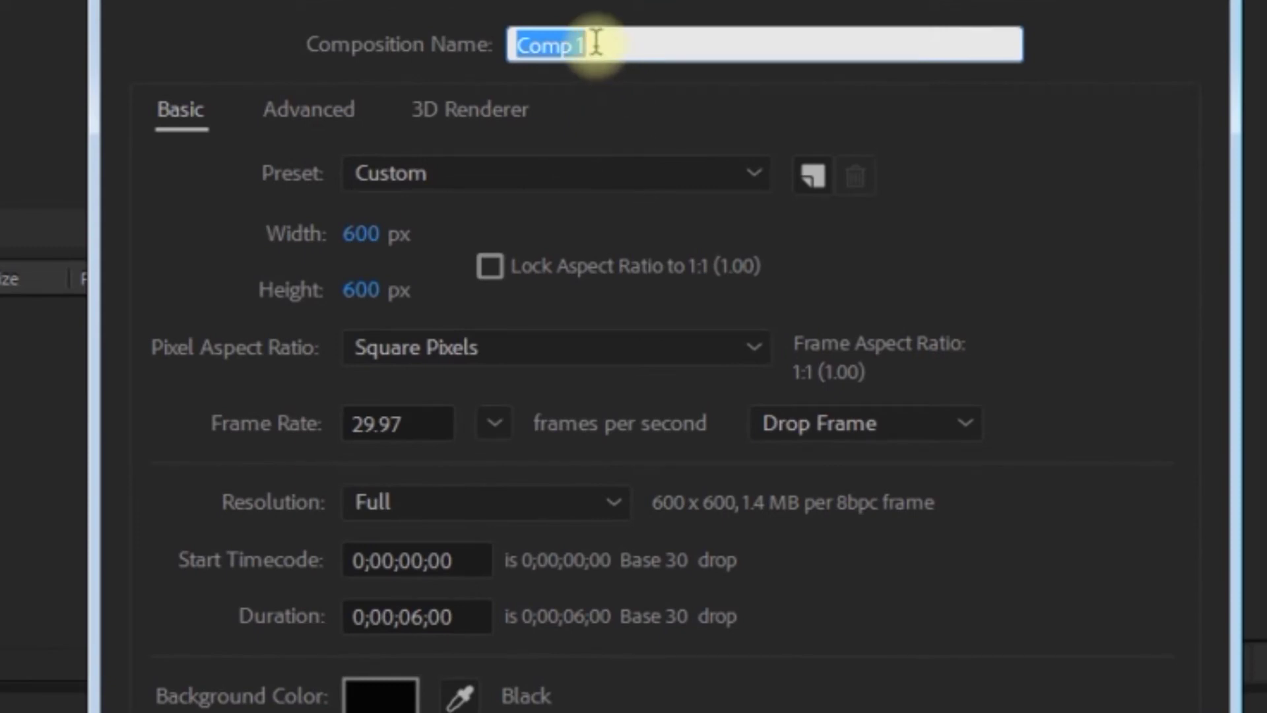
text(main)
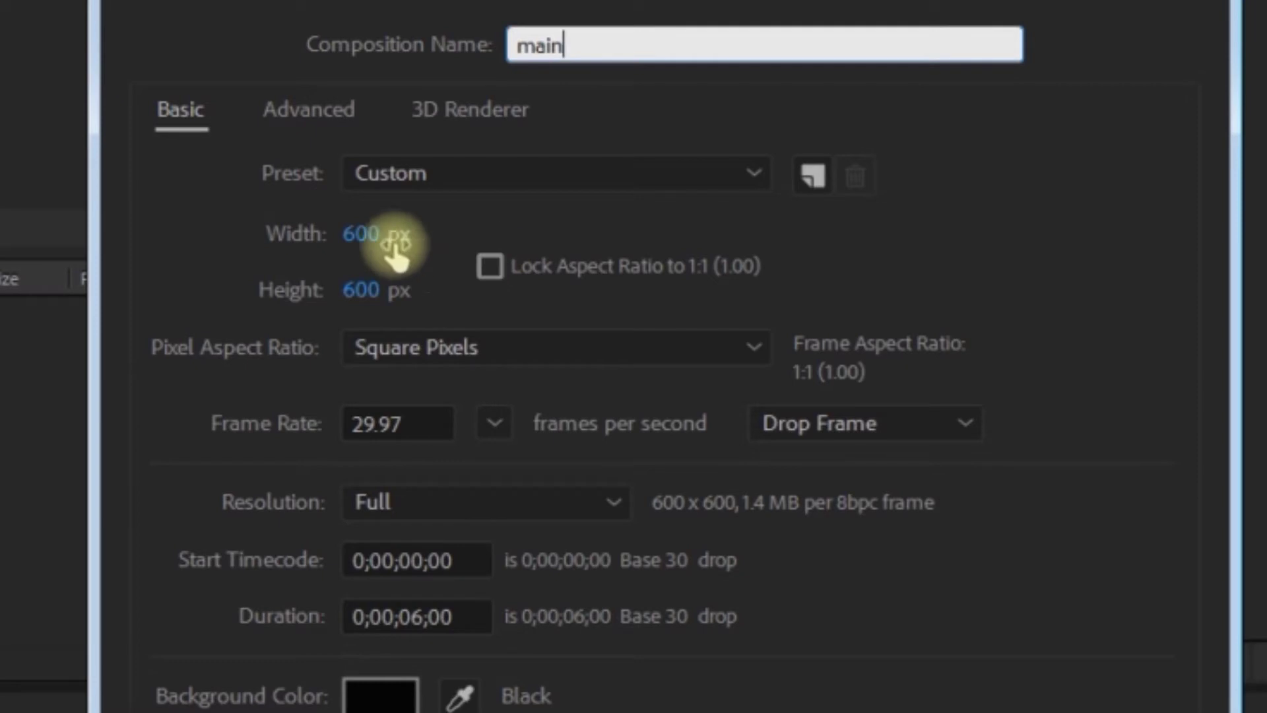
click(370, 234)
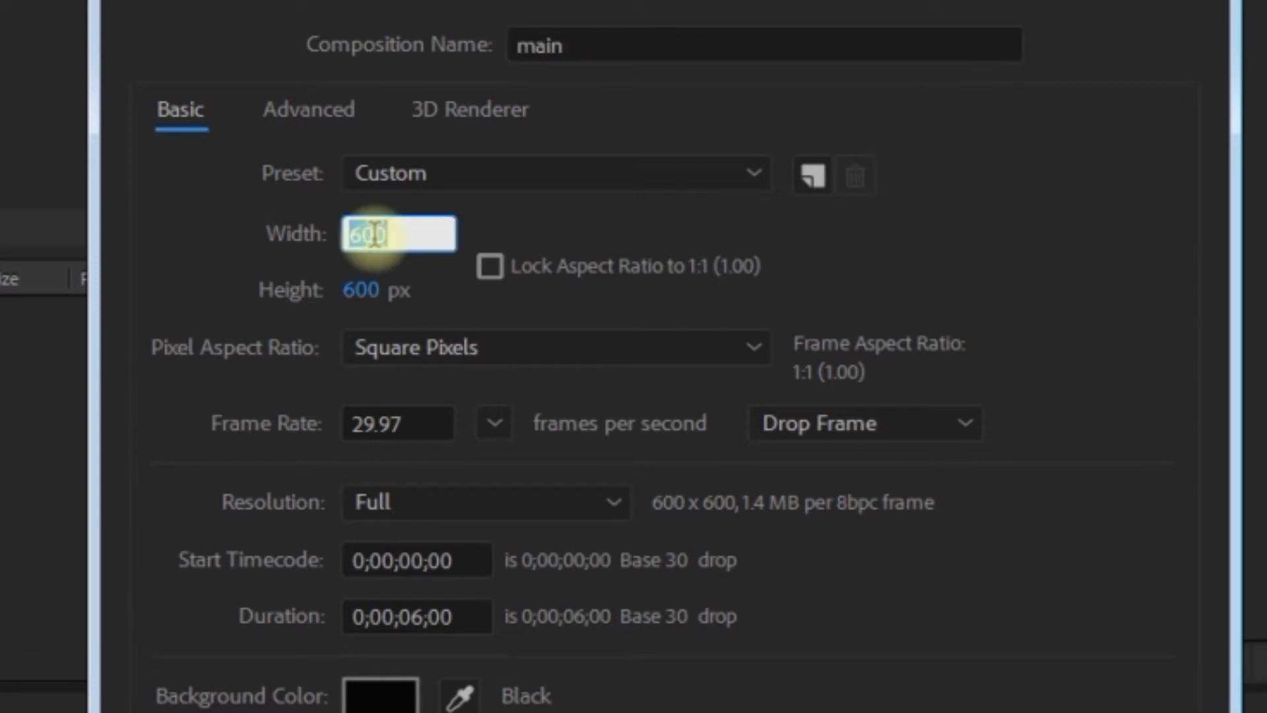
text(1920)
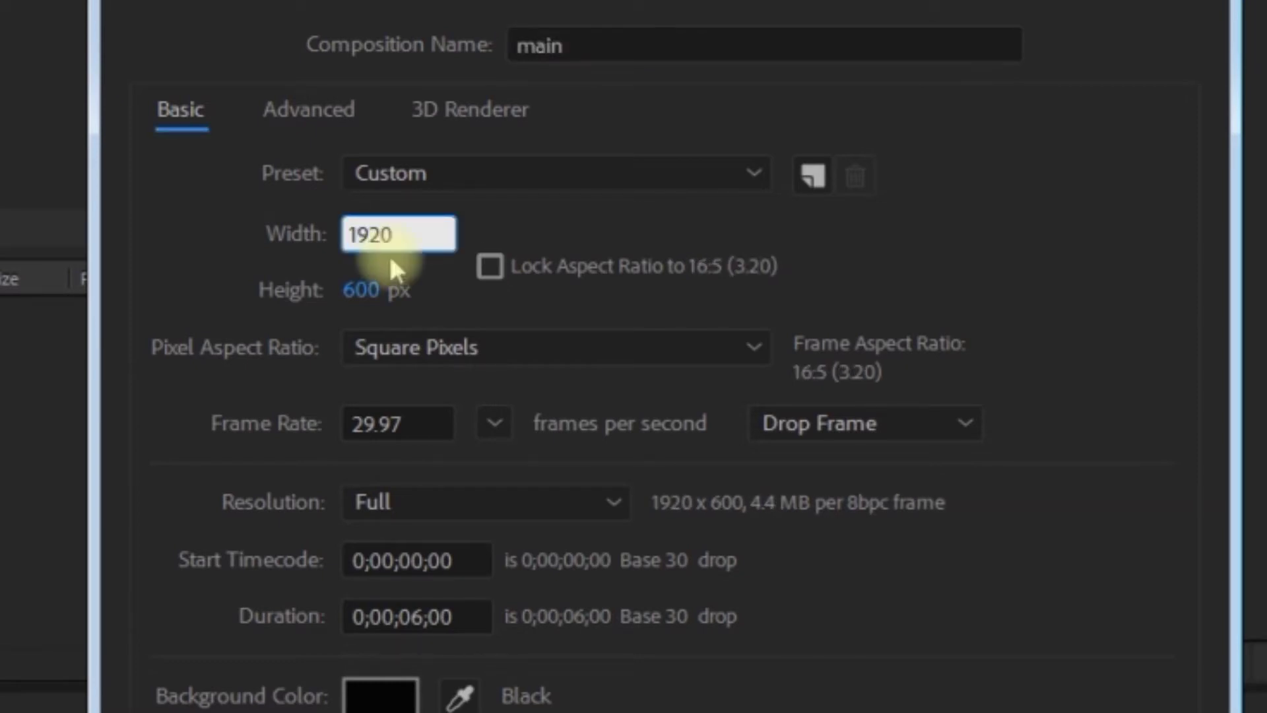
click(362, 290)
text(10)
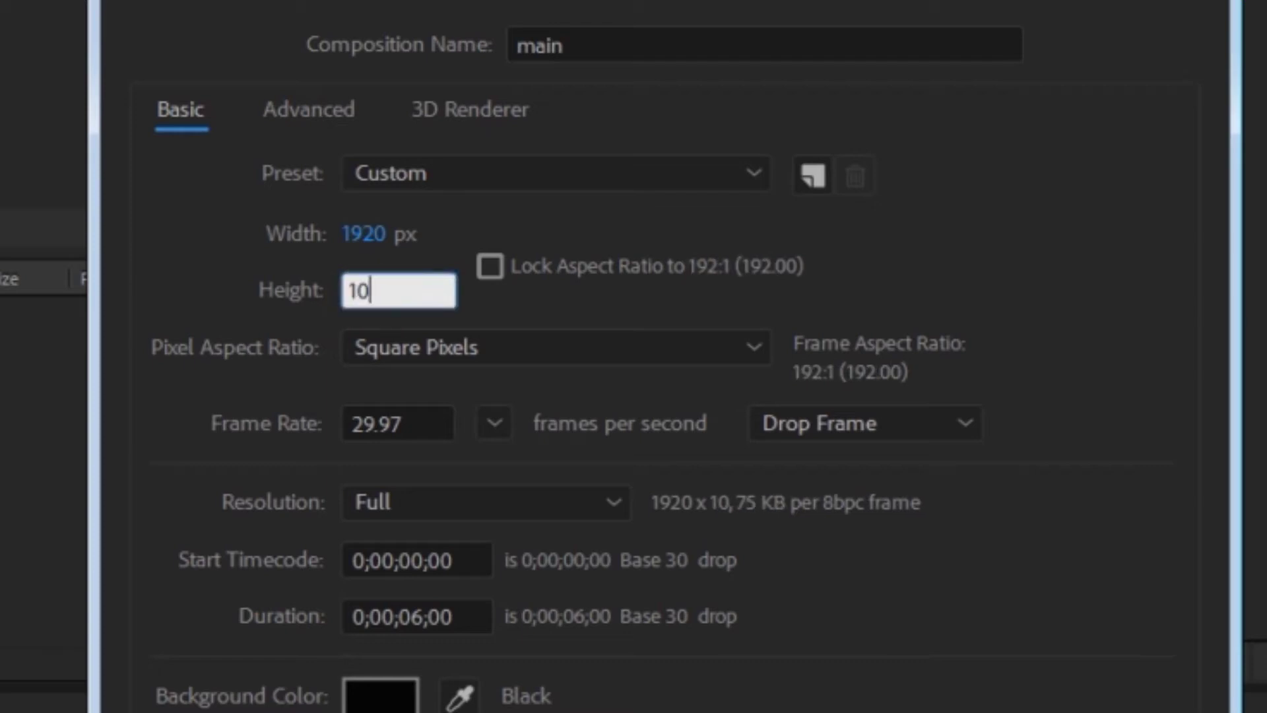
text(80)
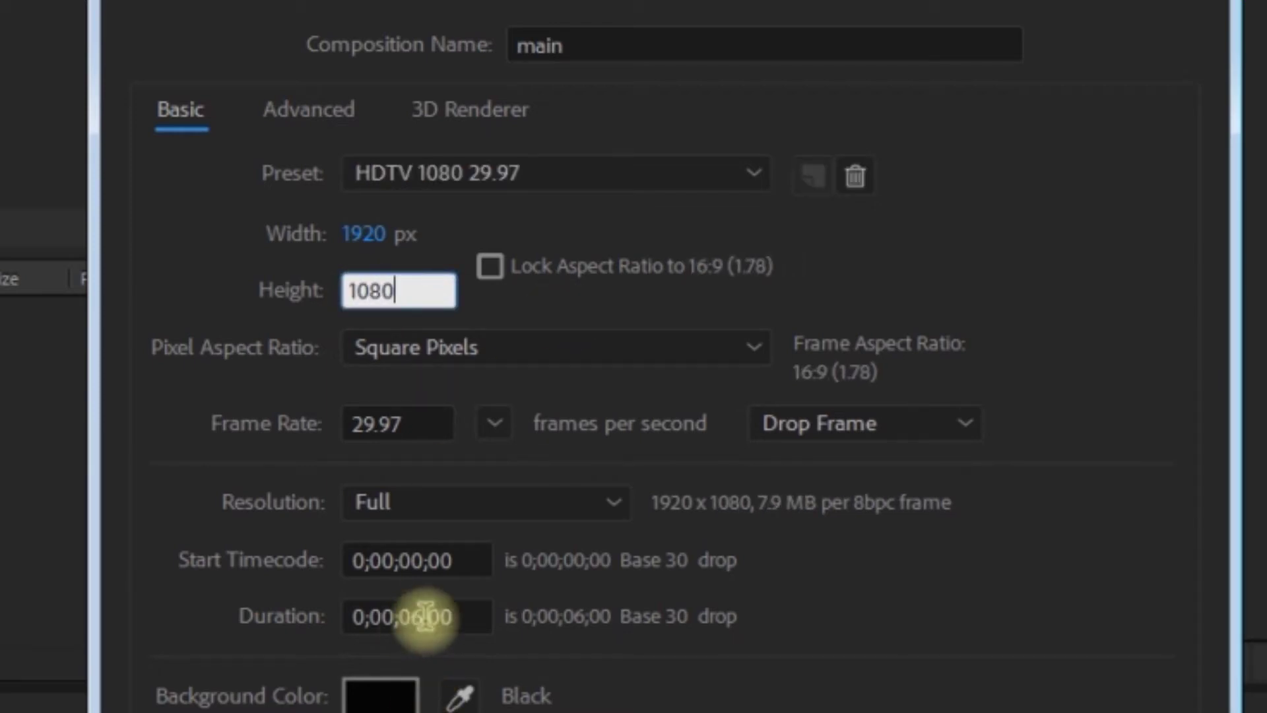
click(593, 648)
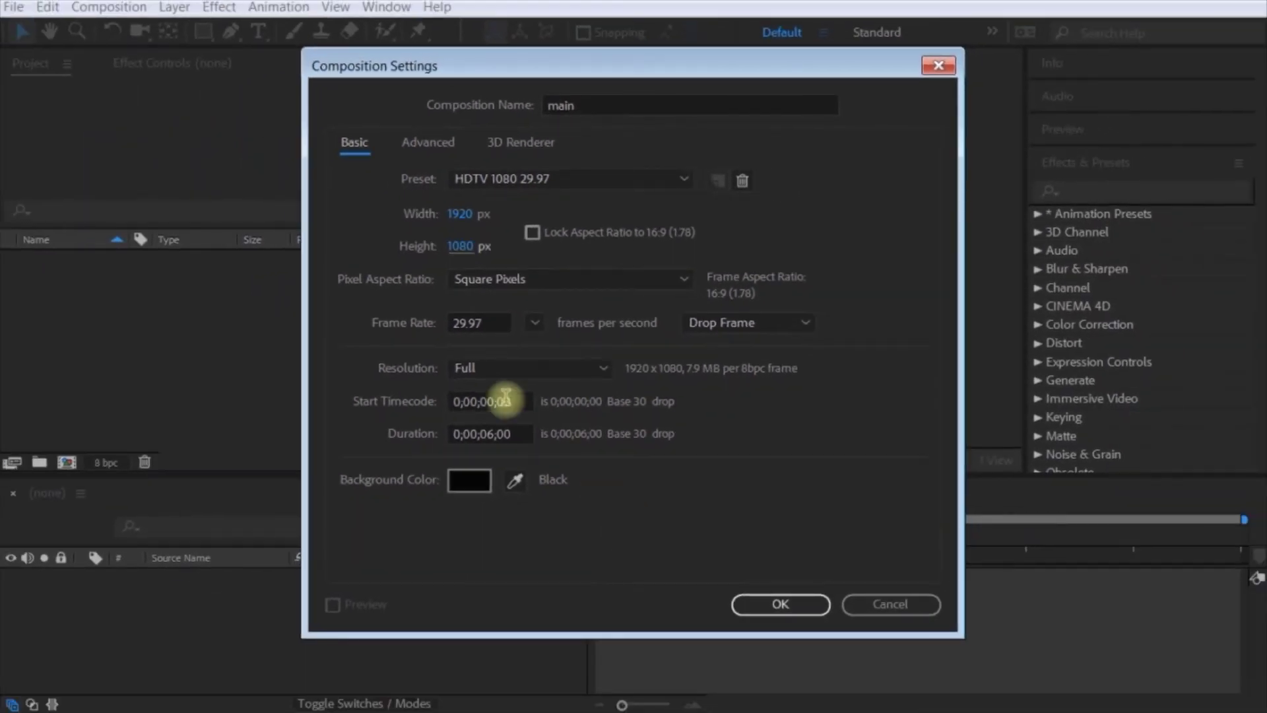
click(780, 614)
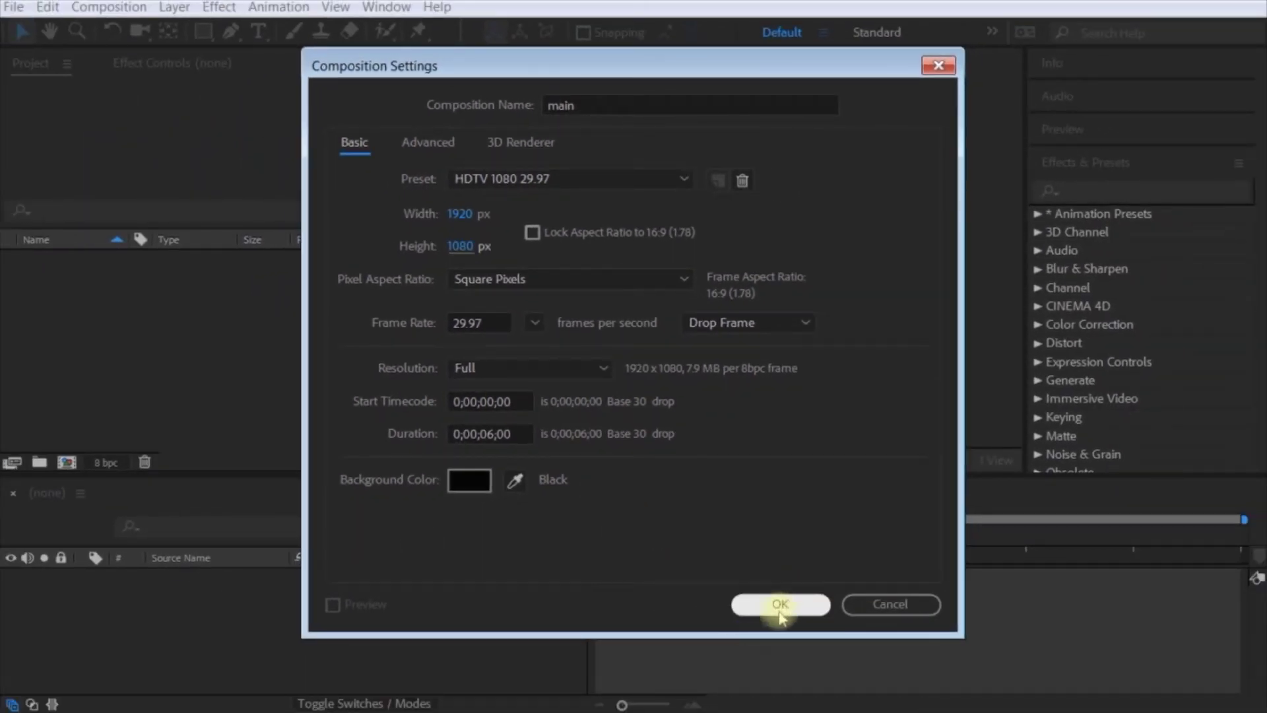
Create a second composition named logo with a width and height of 600 px.
click(107, 342)
right_click(109, 347)
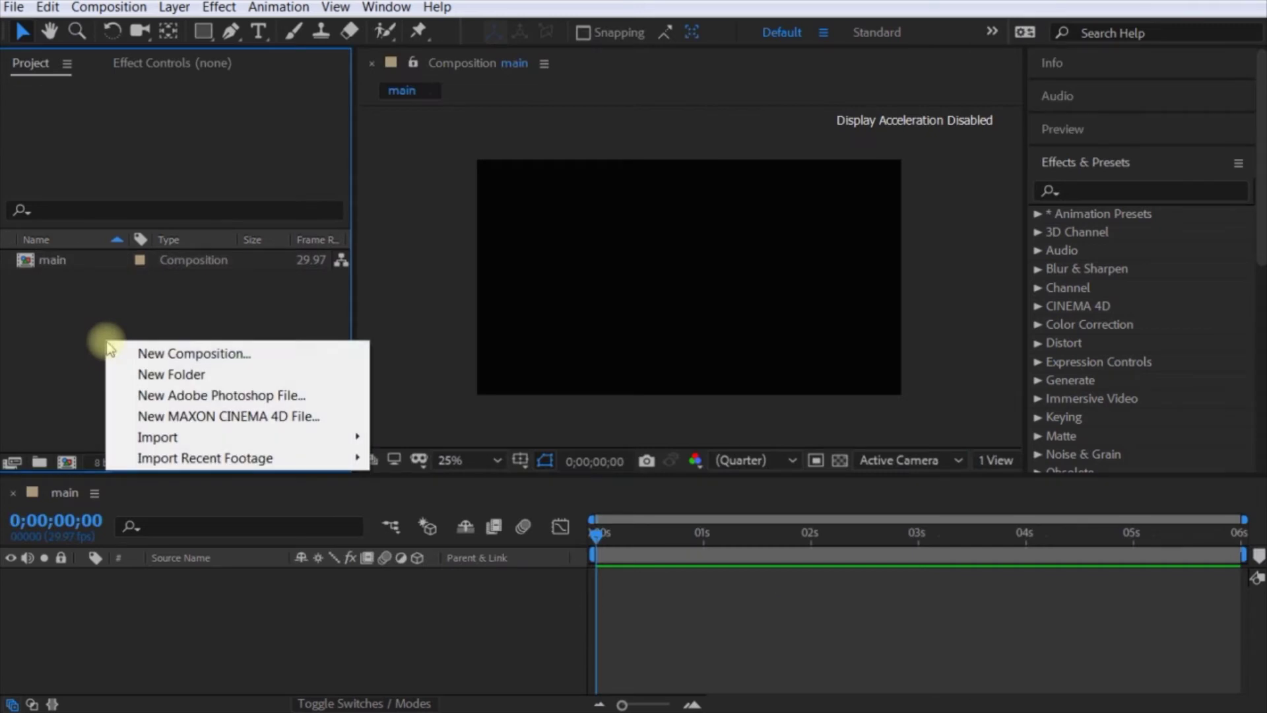
click(184, 353)
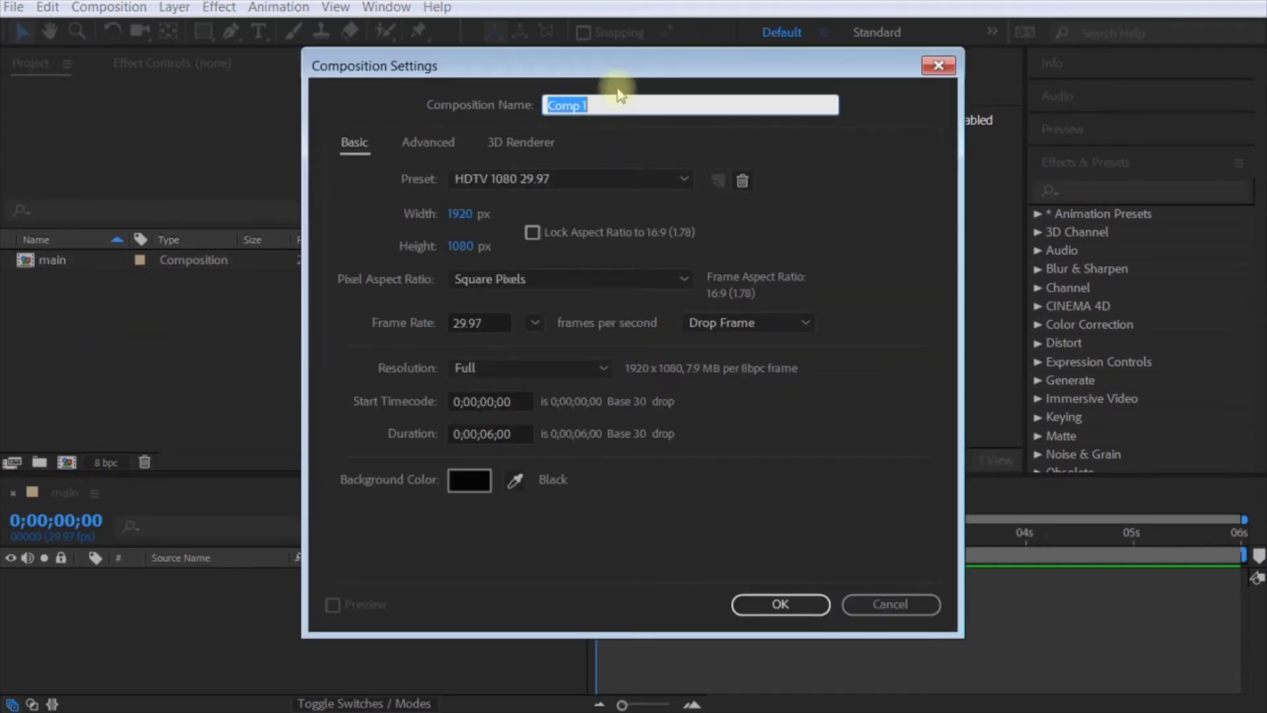
text(logo)
click(460, 213)
text(600)
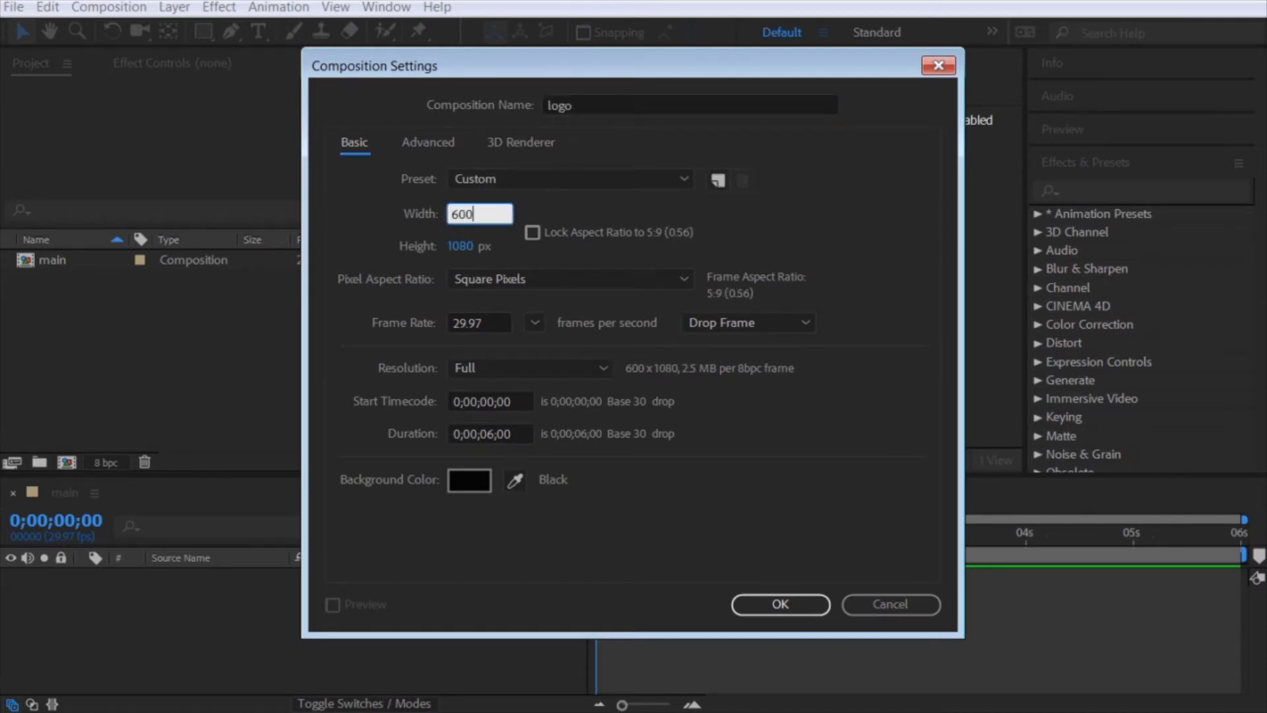
click(460, 245)
text(600)
click(767, 604)
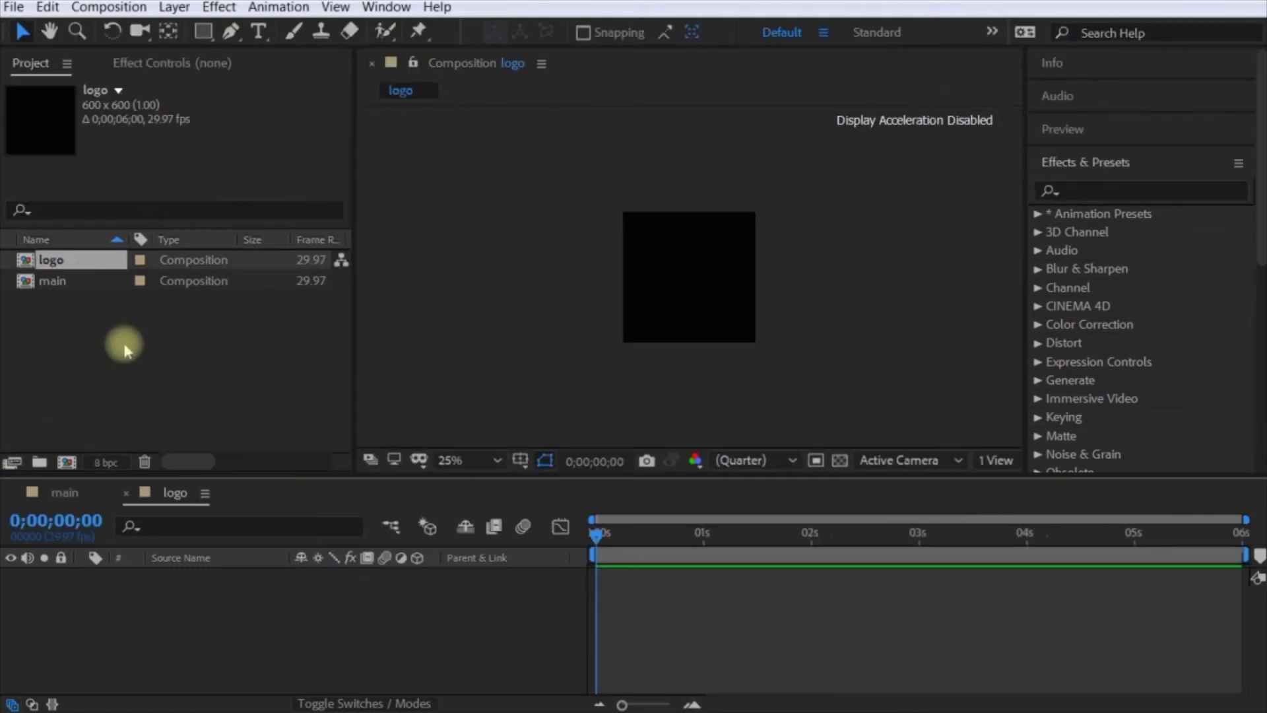
Import the youtube PNG image from the #kathuna kuthuven folder into the project as footage.
scroll(590, 323, up, 4)
scroll(614, 306, down, 4)
scroll(665, 306, up, 2)
right_click(191, 366)
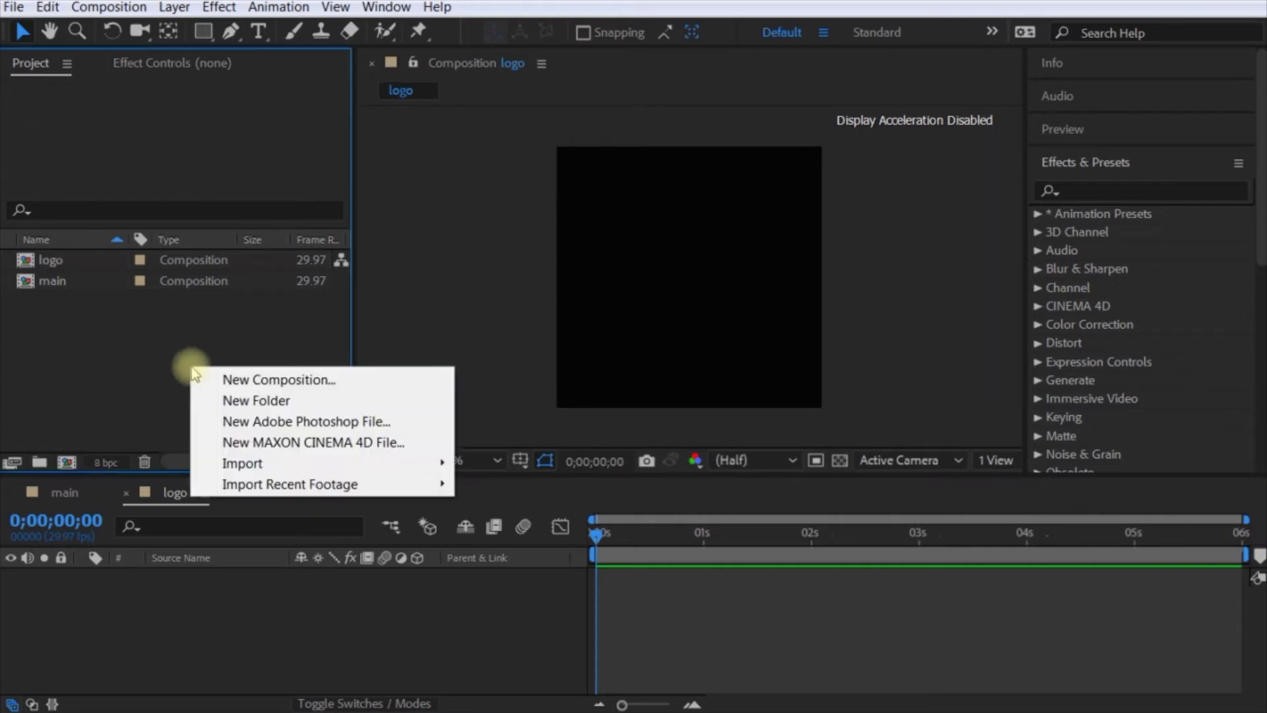
mouse_move(411, 463)
click(488, 463)
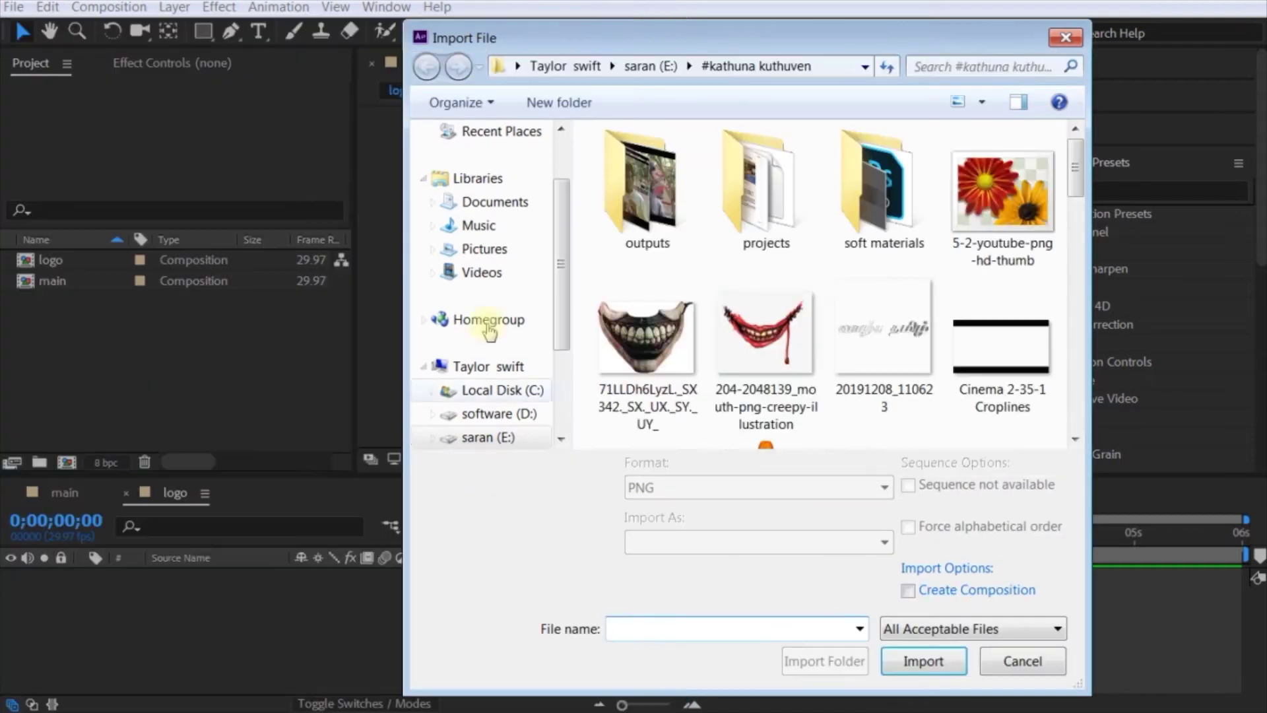
scroll(786, 336, down, 3)
scroll(783, 330, down, 3)
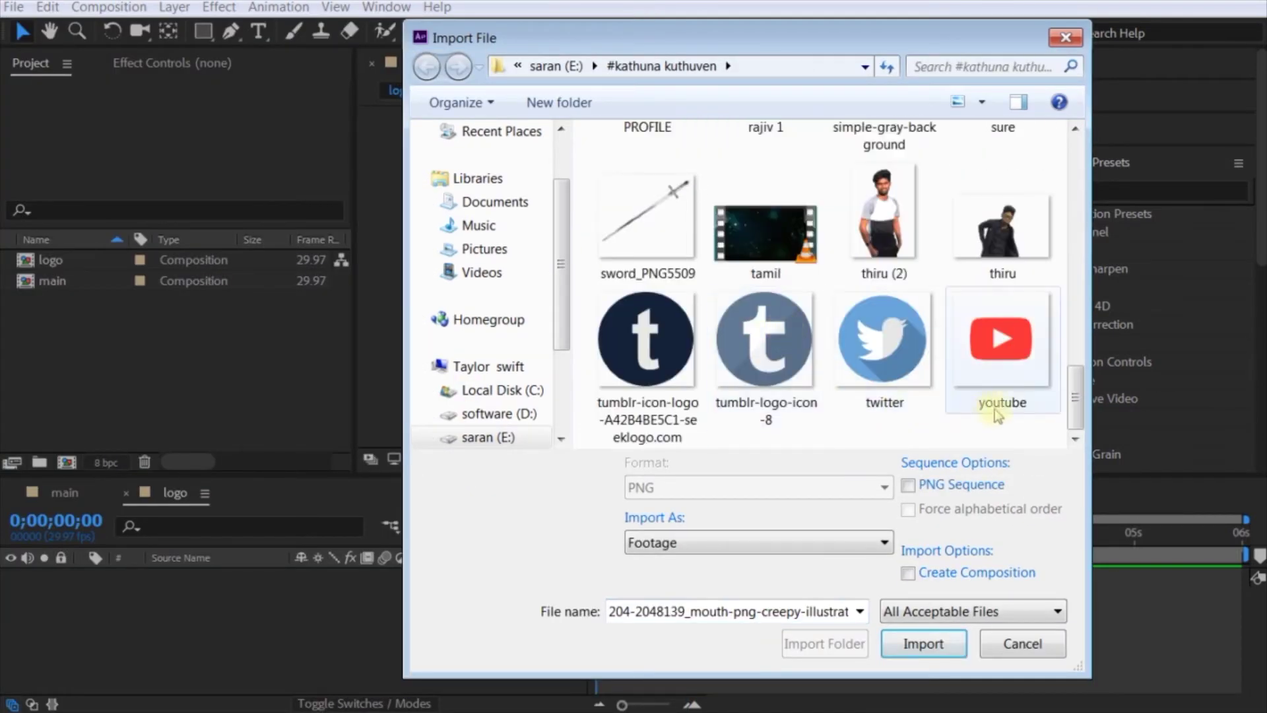
click(1002, 343)
click(953, 648)
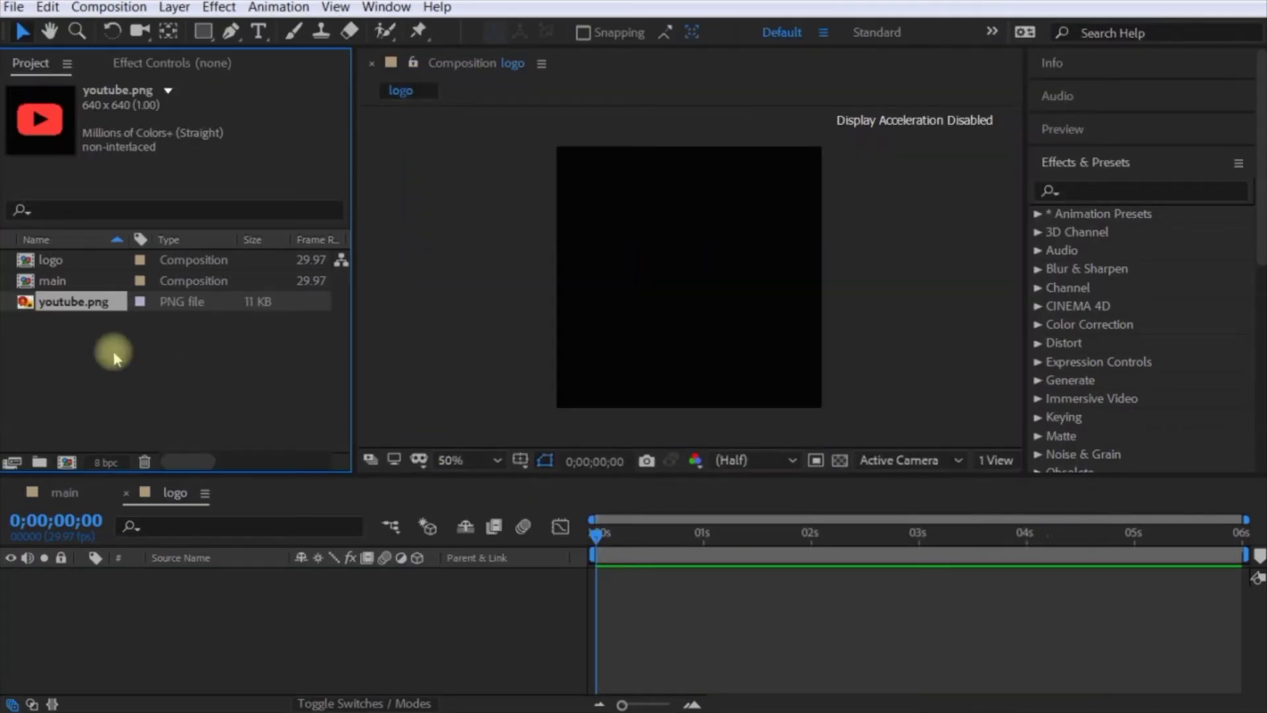
Add youtube.png as a layer in the logo composition and scale it up slightly about its centre.
click(76, 303)
drag(76, 304, 183, 583)
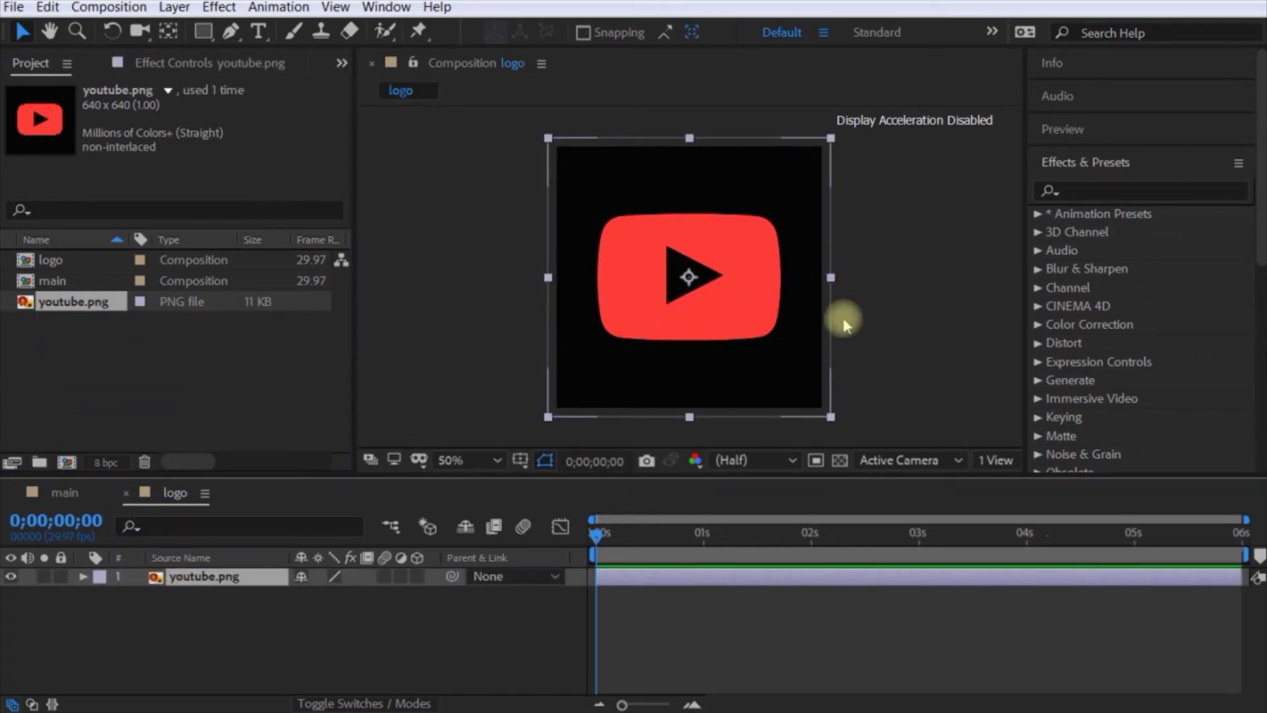
click(831, 418)
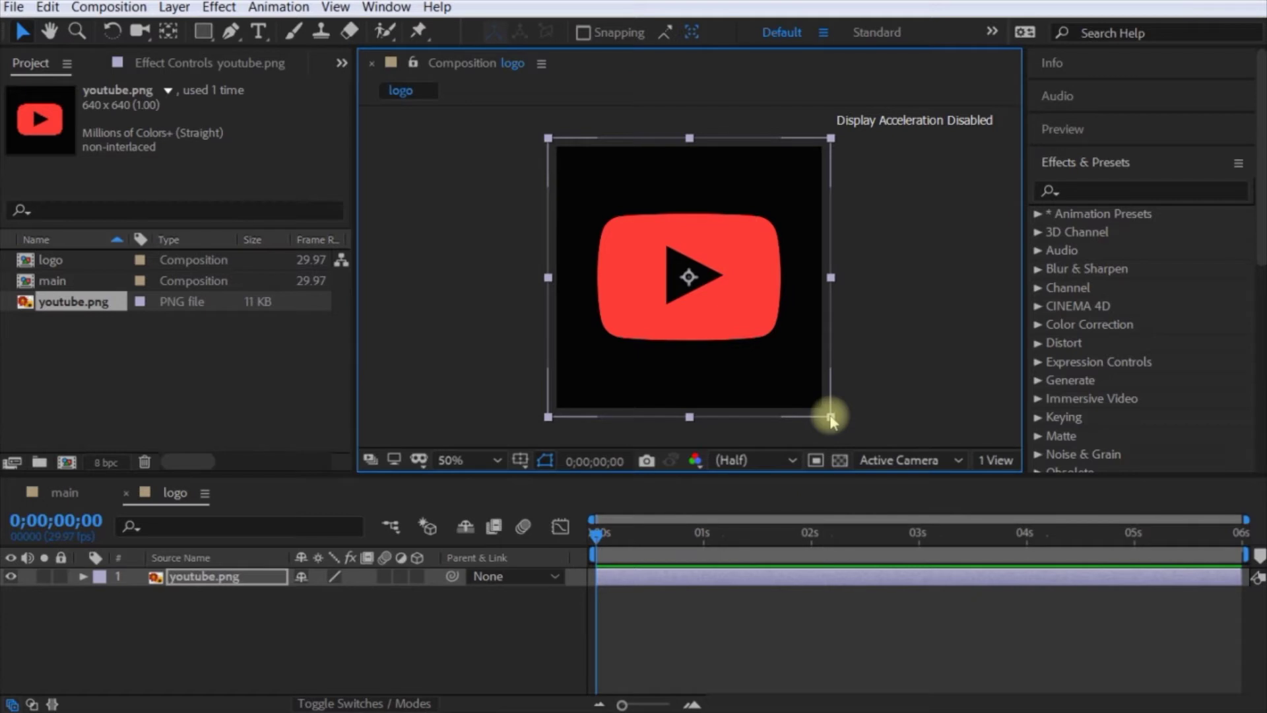
drag(831, 418, 844, 429)
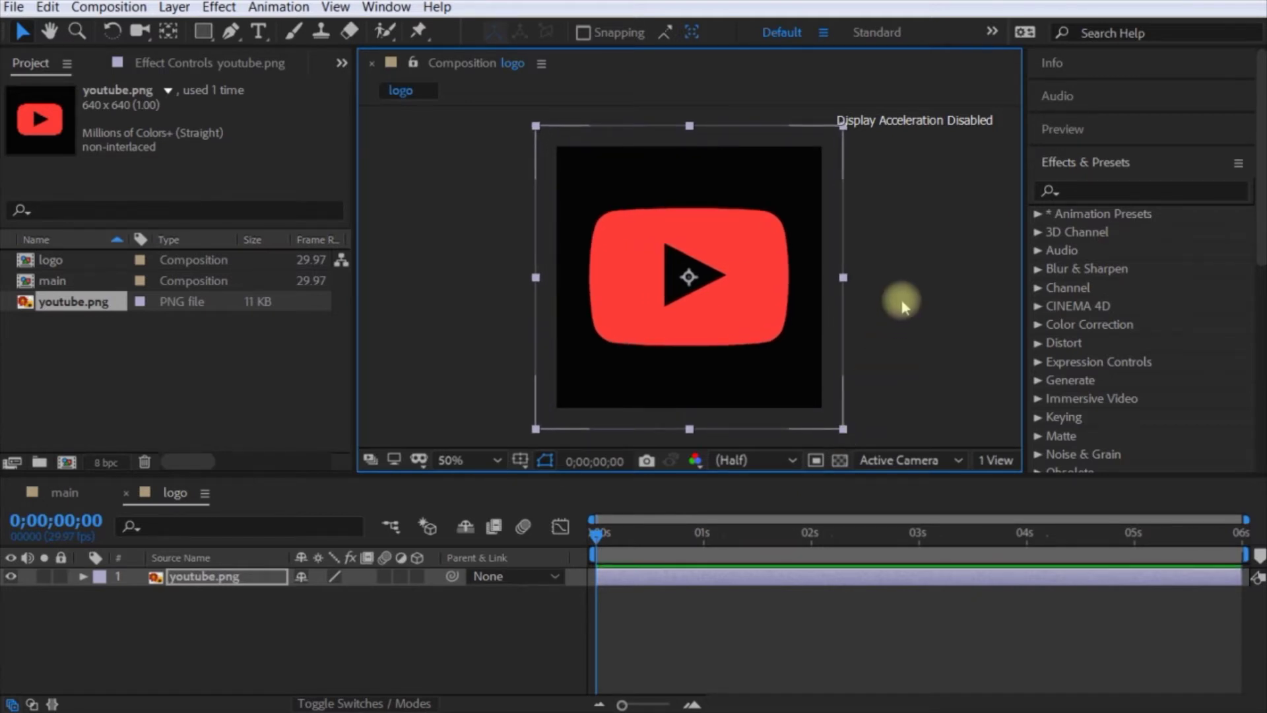
click(902, 304)
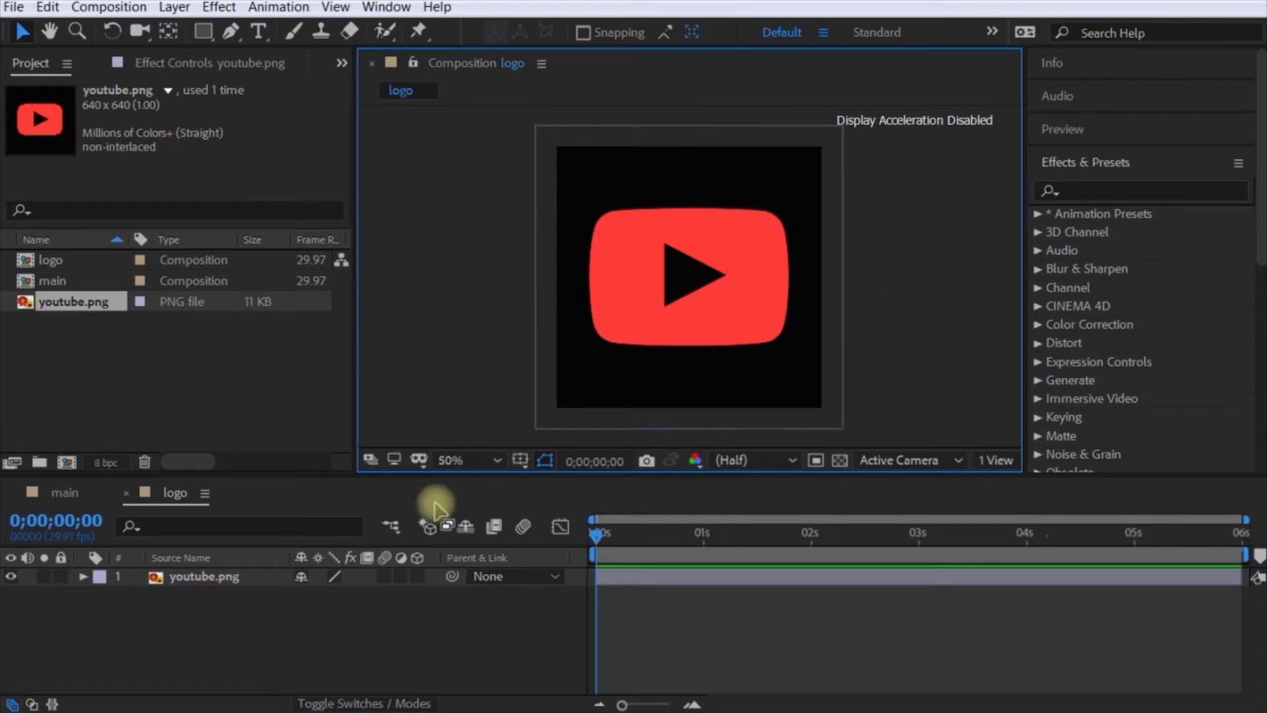
Add a white 1920 × 1080 px solid layer to the main composition as a background.
click(53, 492)
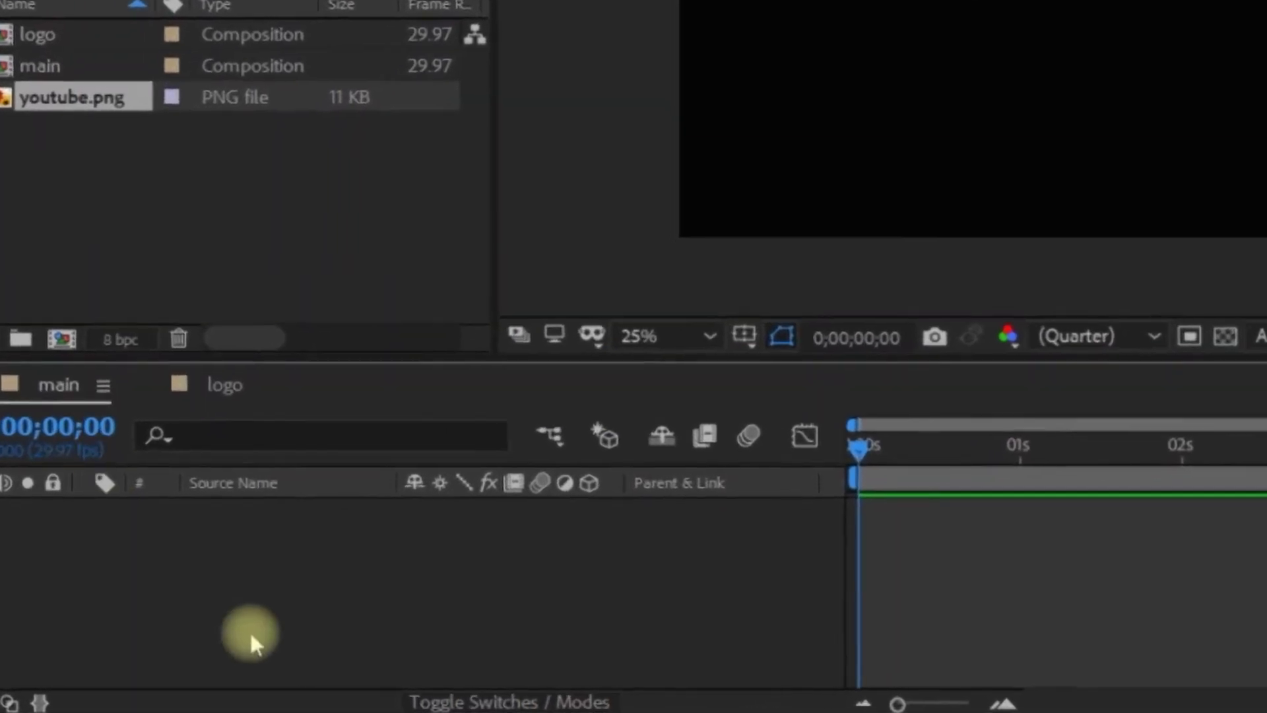
right_click(193, 660)
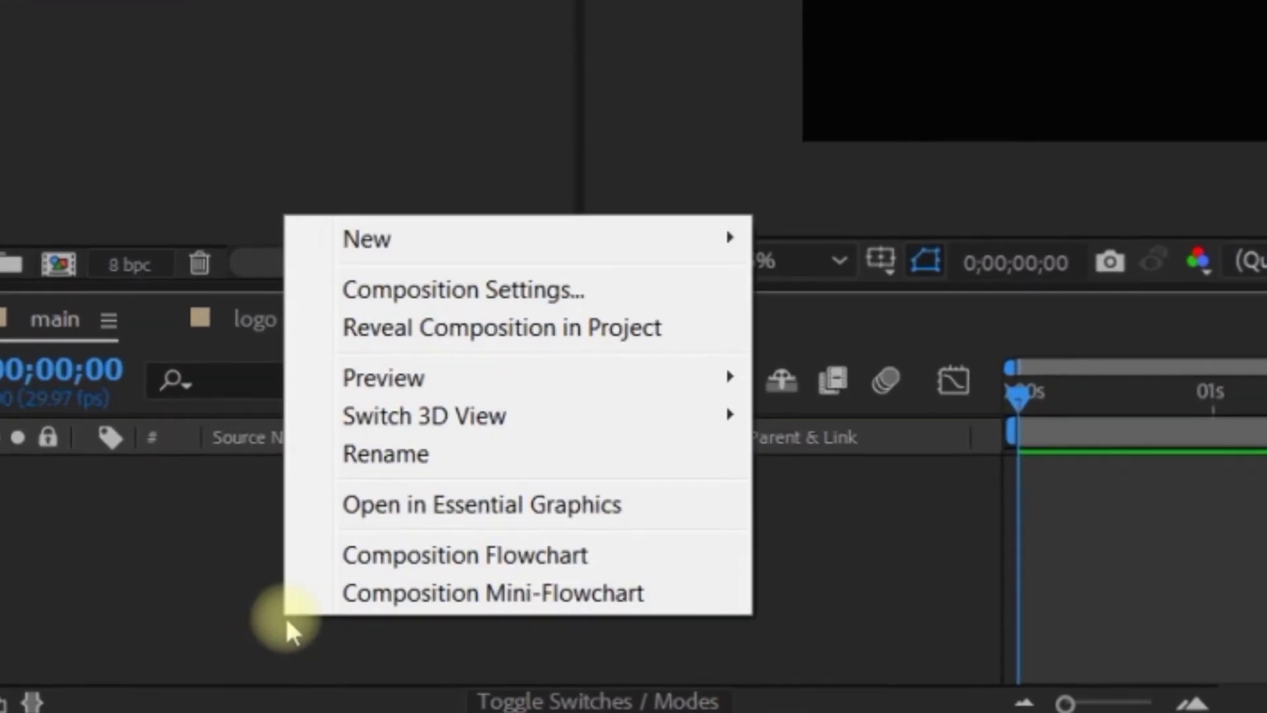
right_click(200, 565)
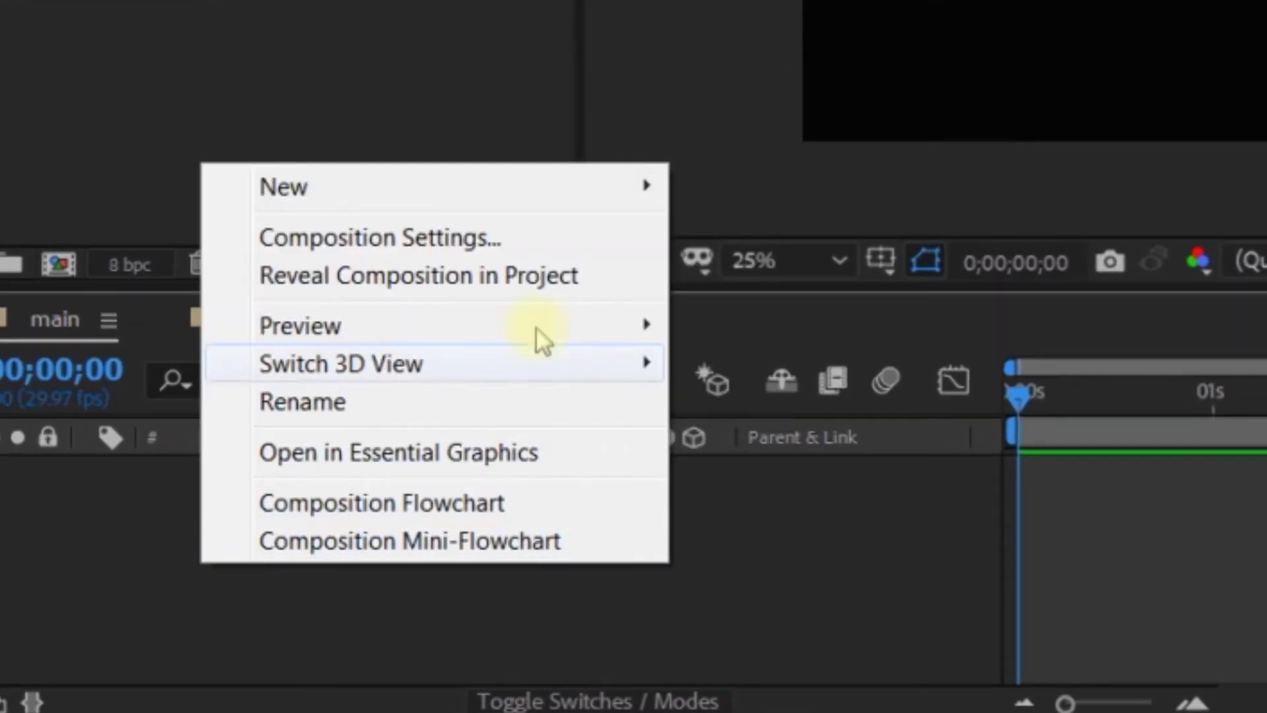
mouse_move(655, 184)
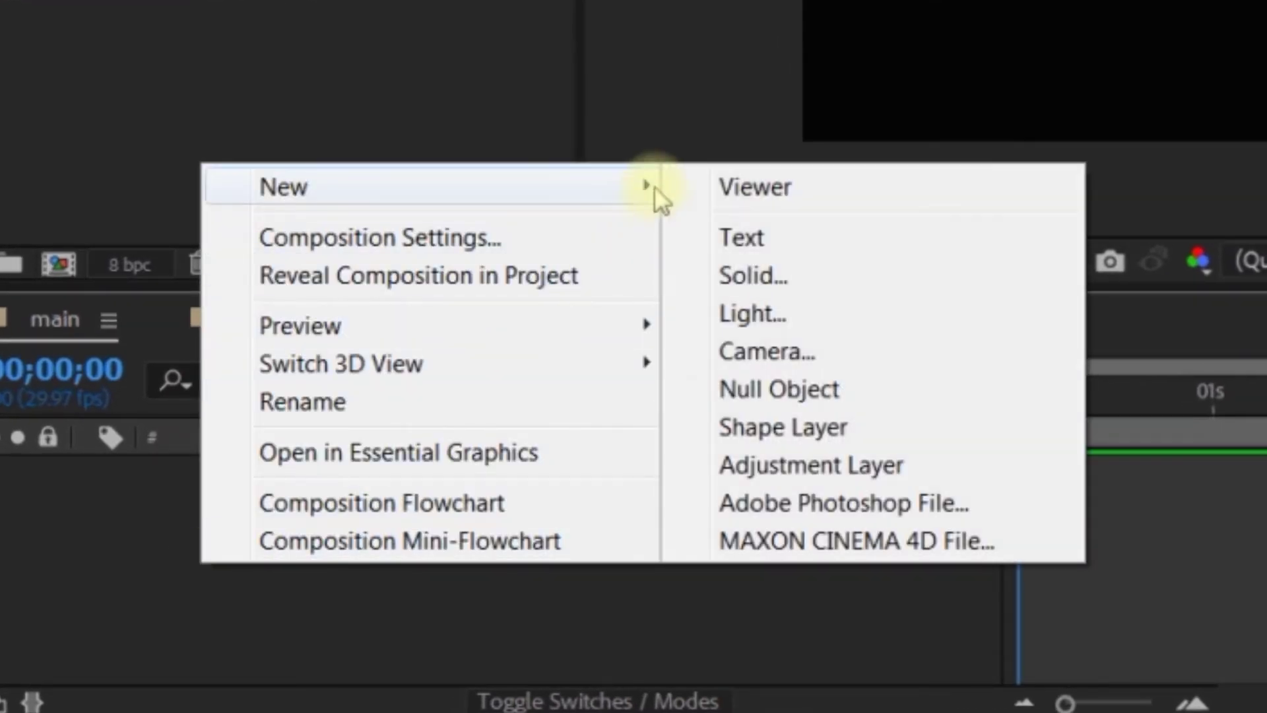
click(783, 282)
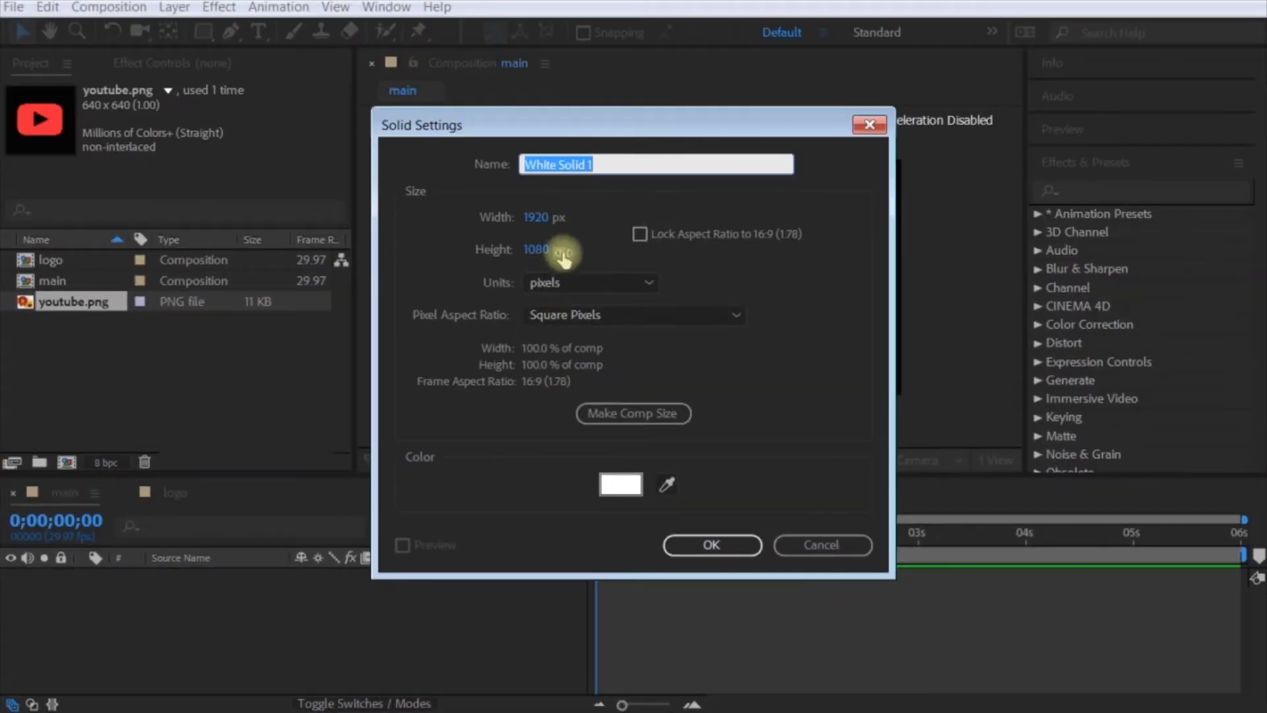
click(705, 546)
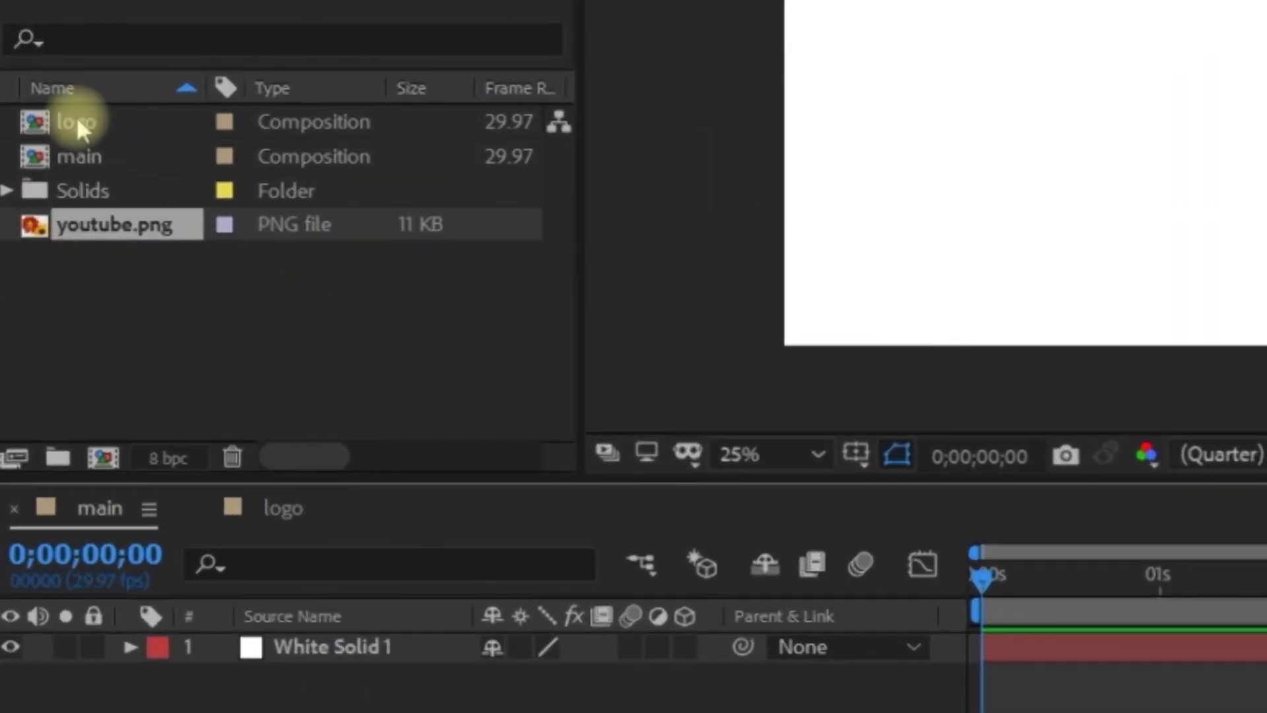
Place the logo composition in the main composition as a layer above the white solid.
click(53, 253)
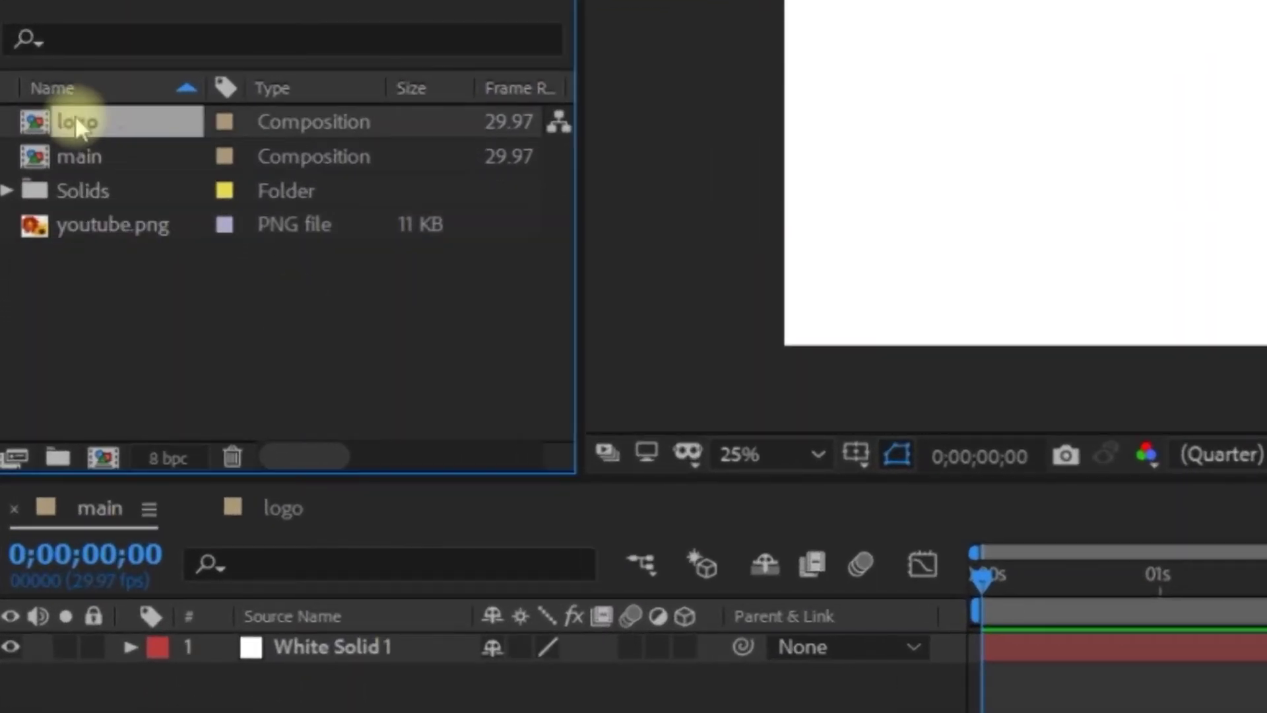
drag(78, 126, 187, 634)
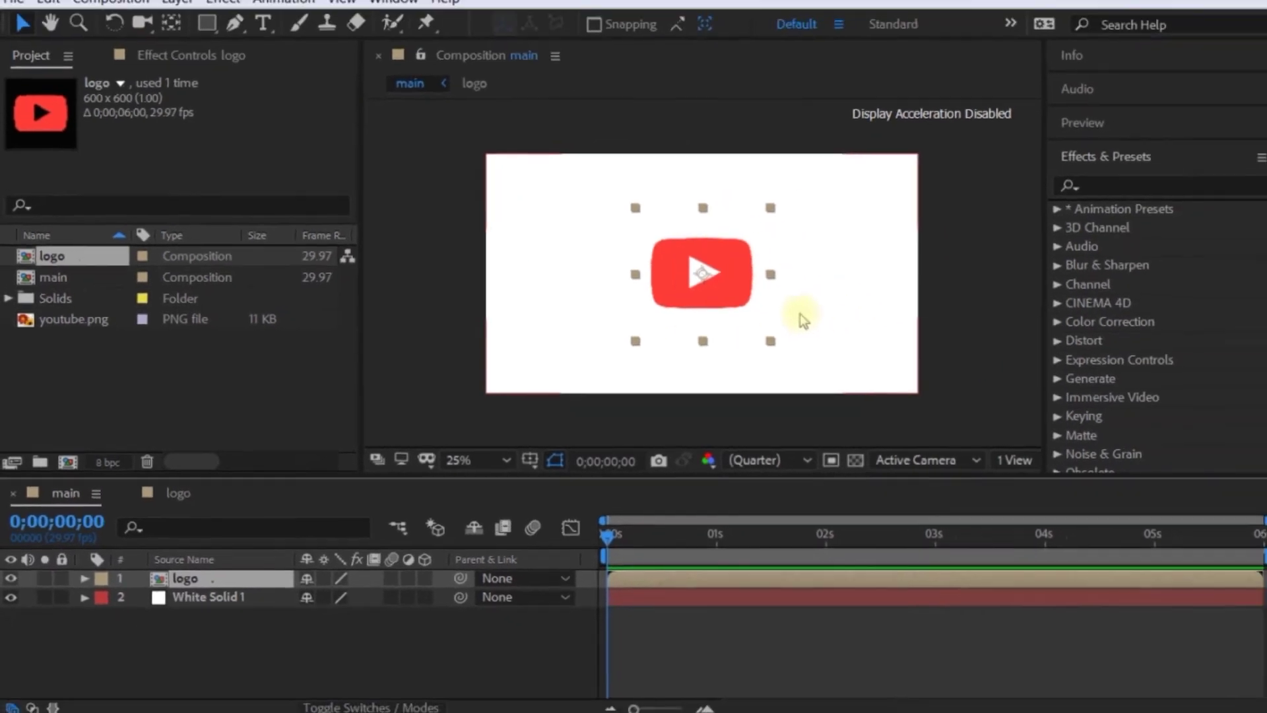
click(956, 354)
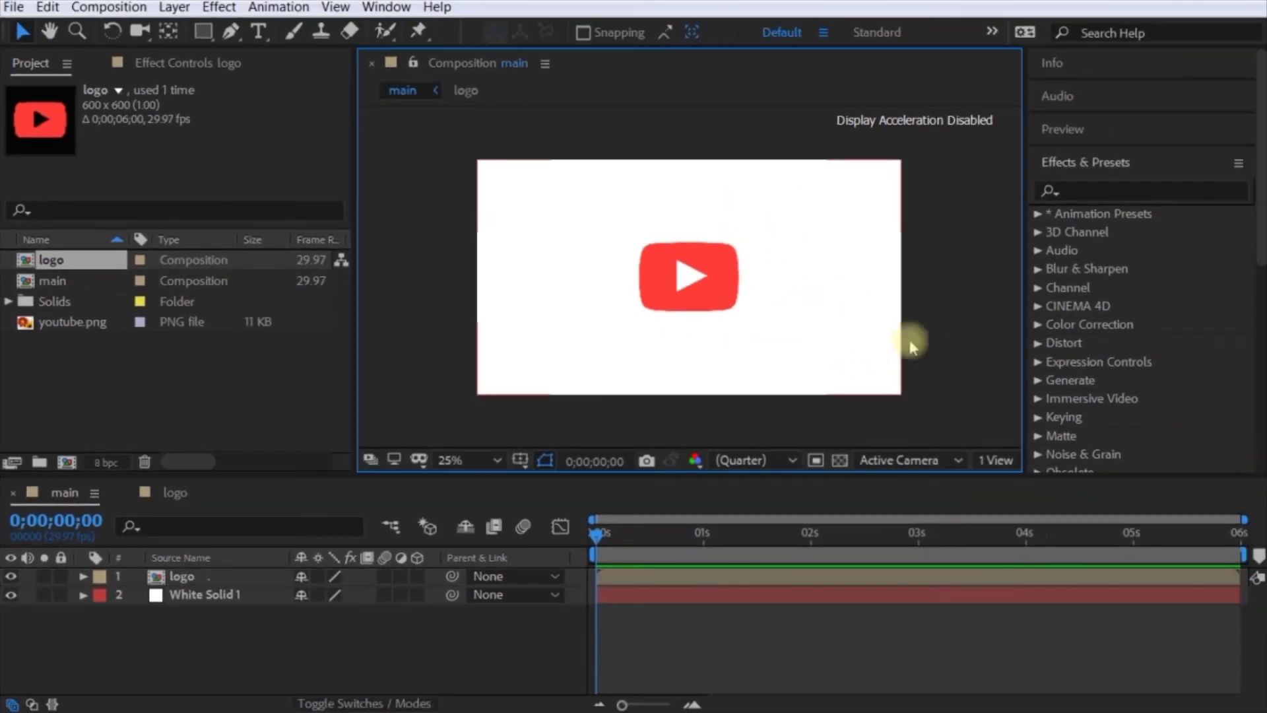
key(period)
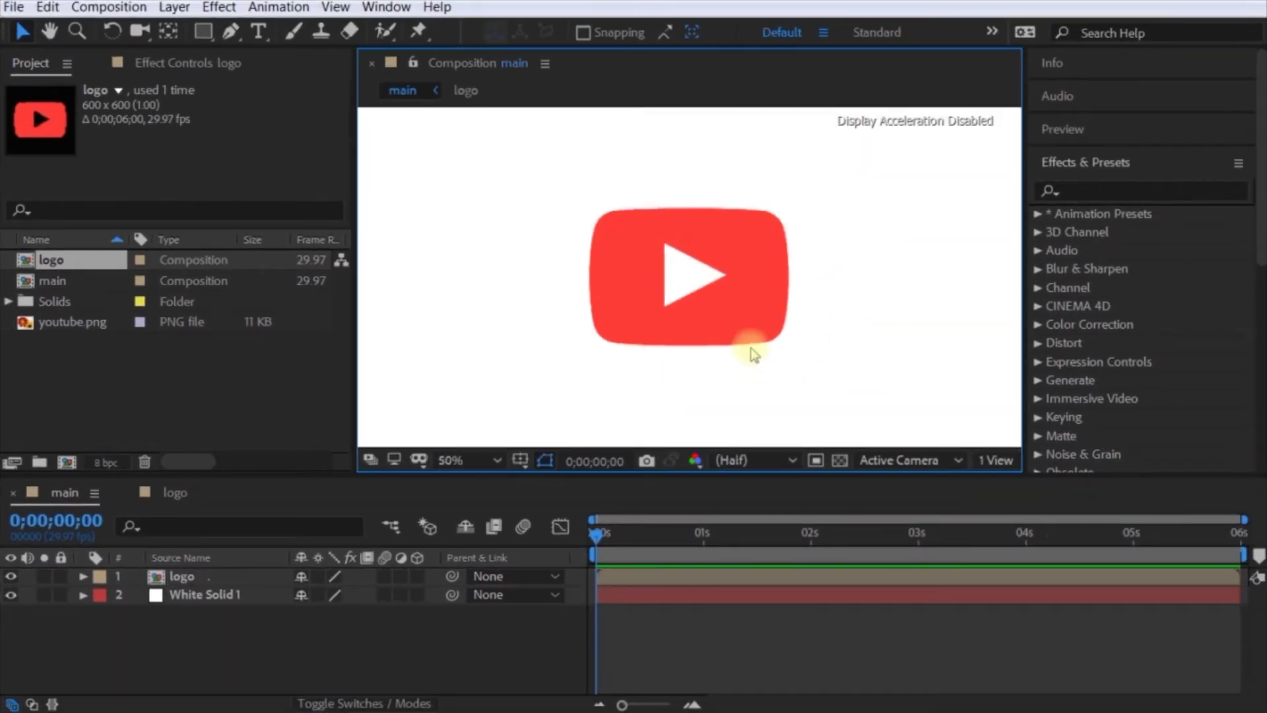
key(comma)
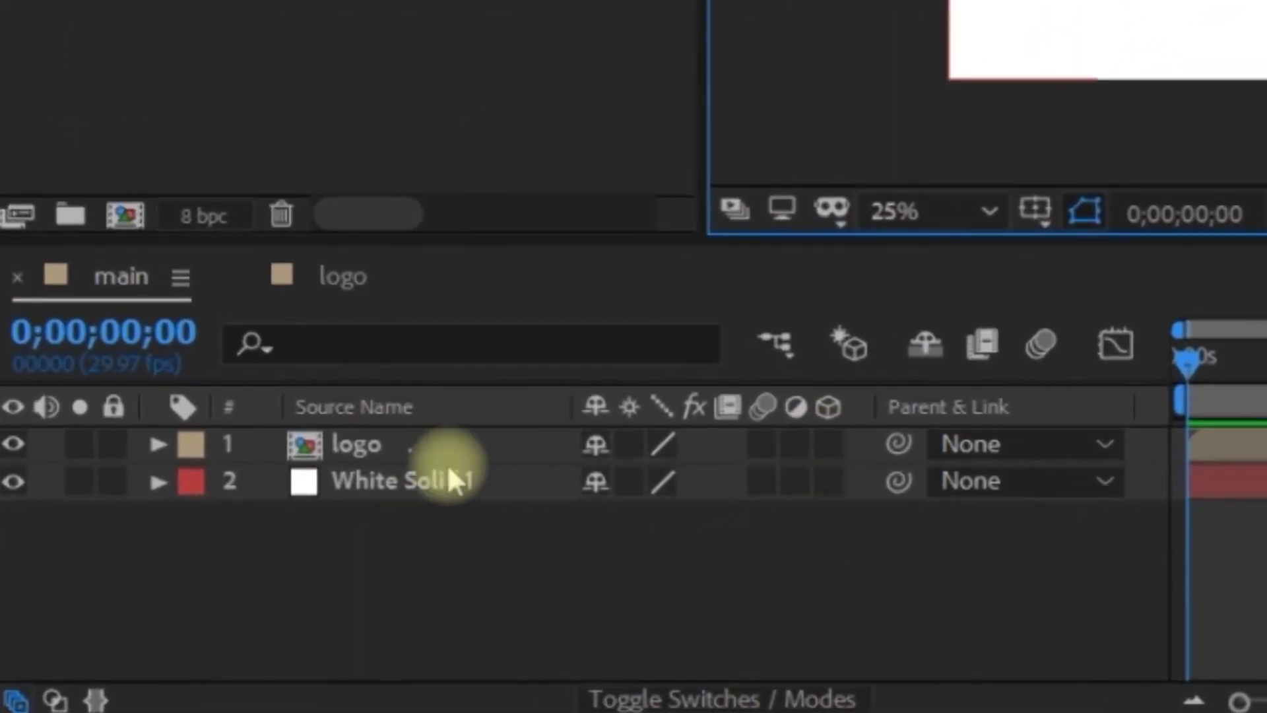
Make the logo layer in the main composition a 3D layer.
click(351, 450)
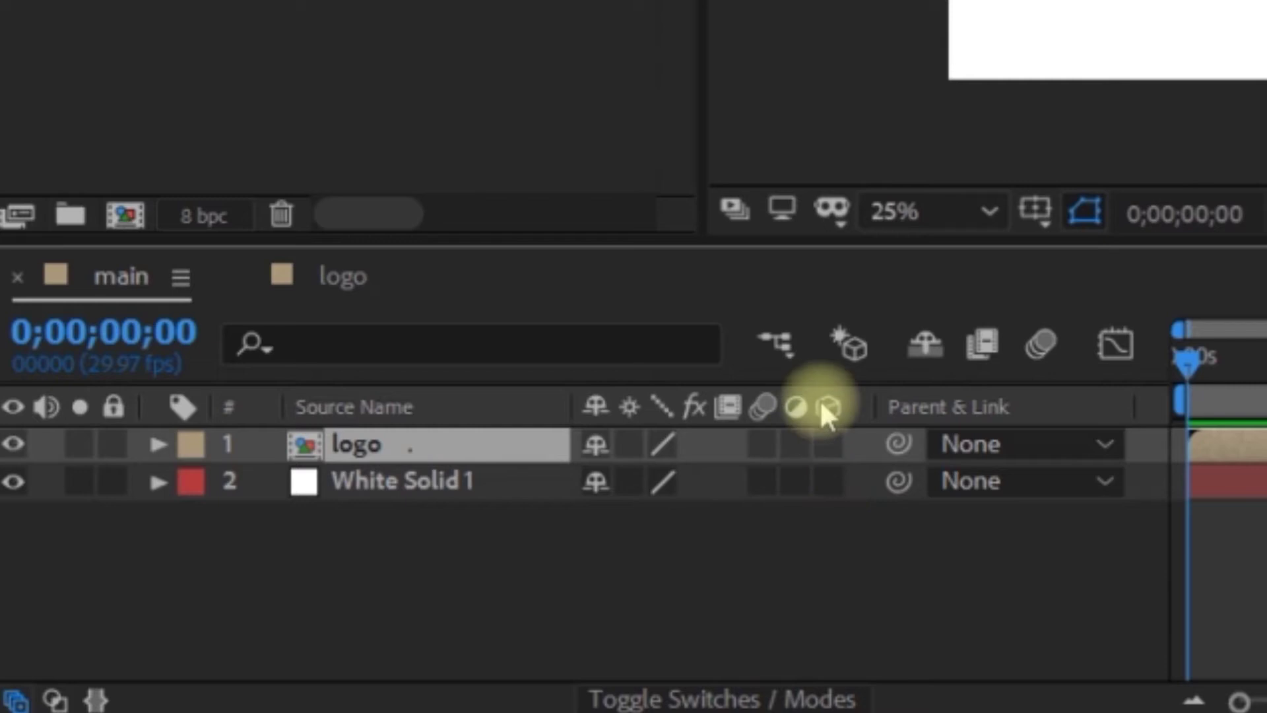
click(831, 443)
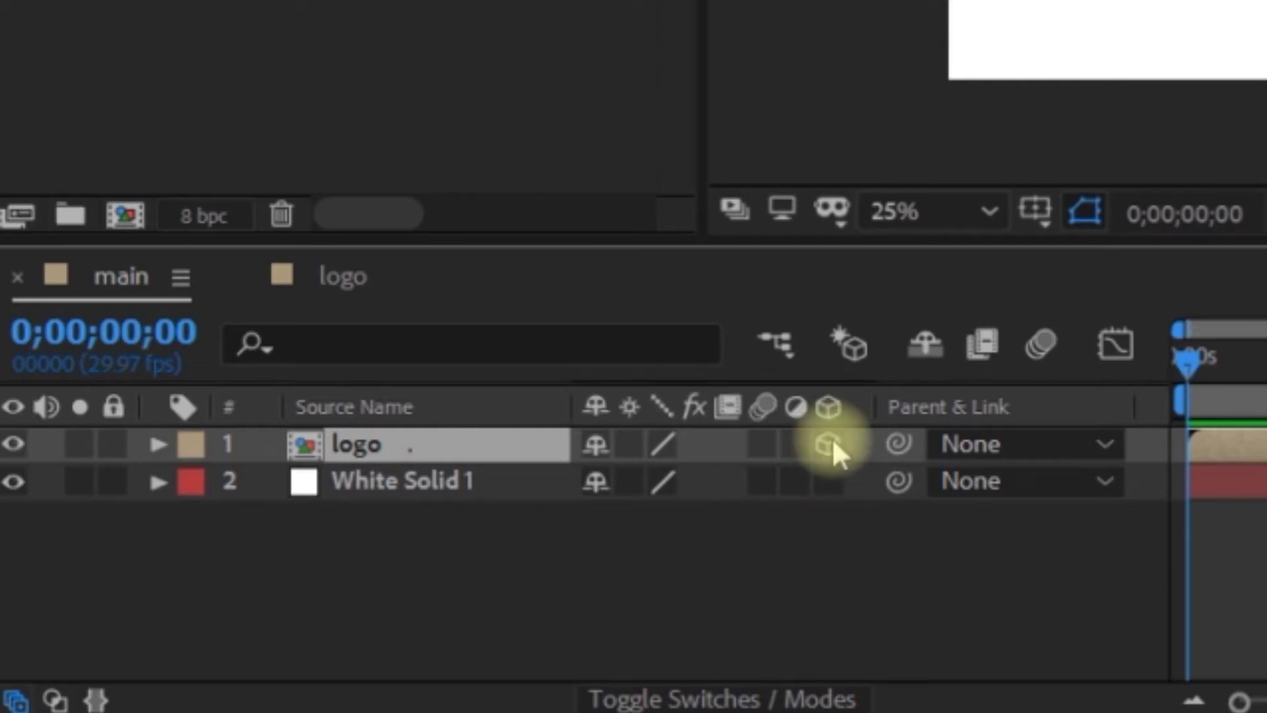
click(829, 630)
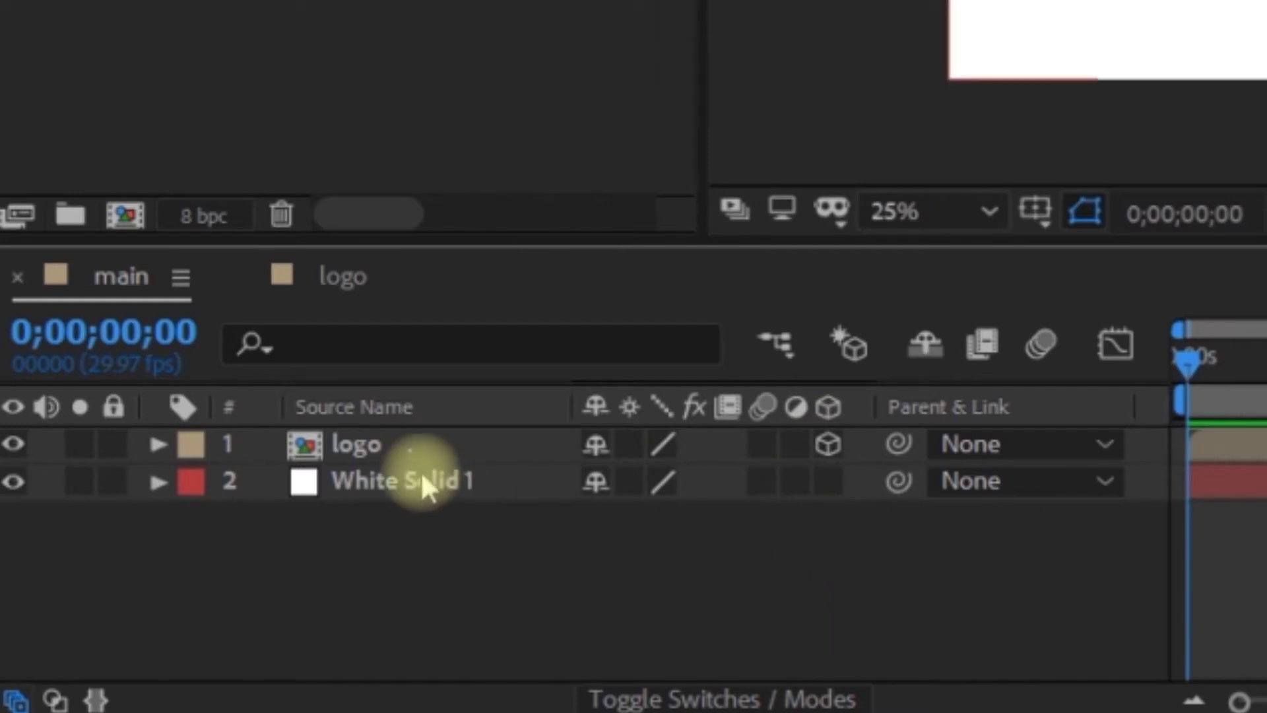
click(406, 409)
click(403, 418)
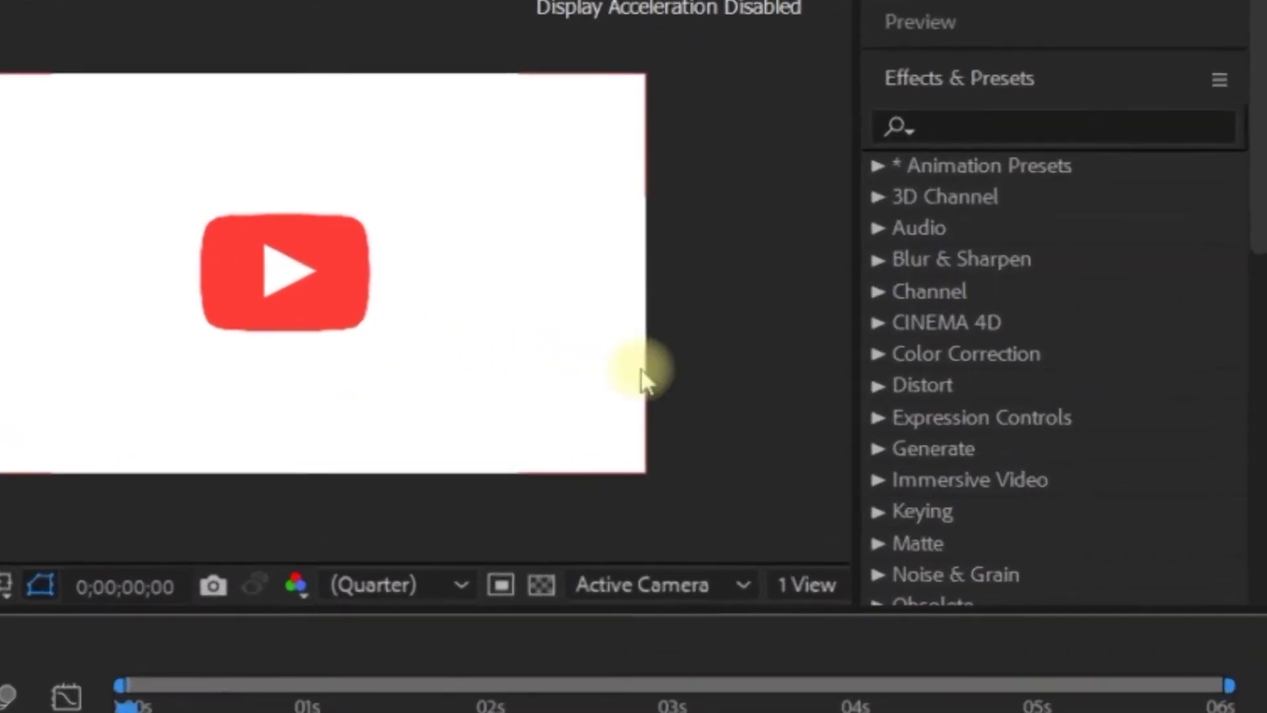
Apply the Color Correction Exposure effect to the logo layer in the main composition and set its exposure to -1.
click(948, 88)
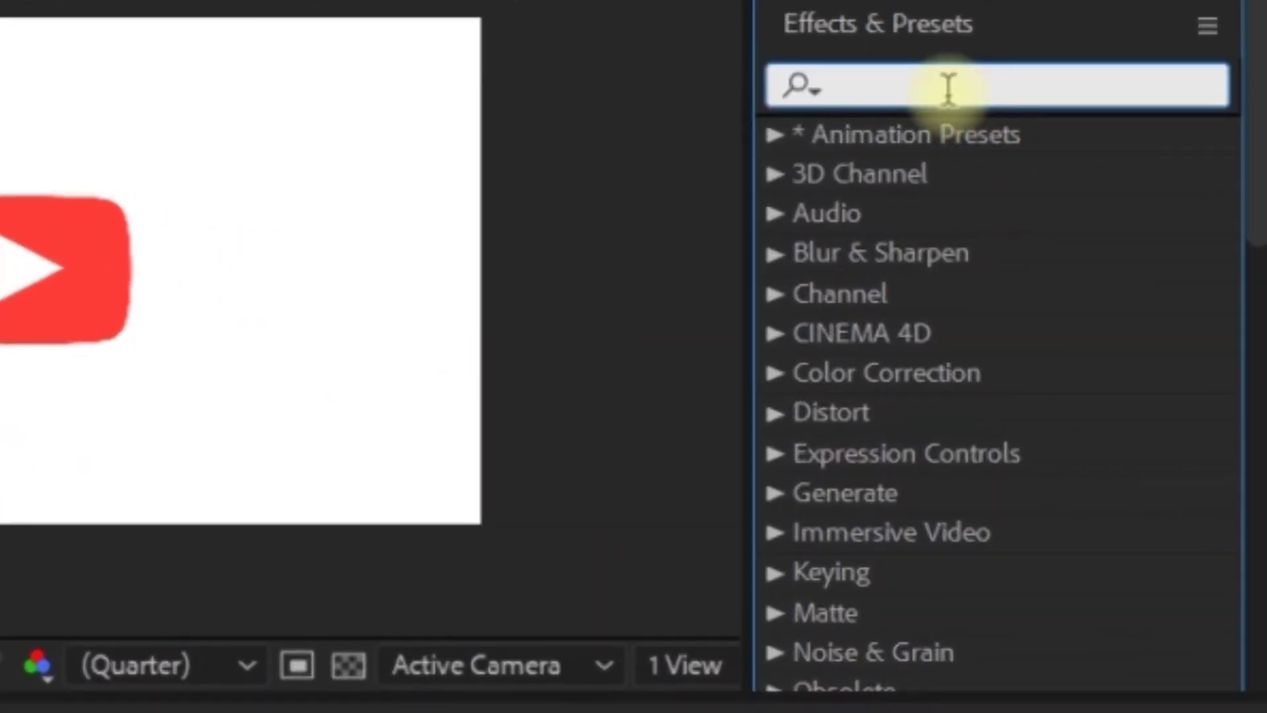
text(expos)
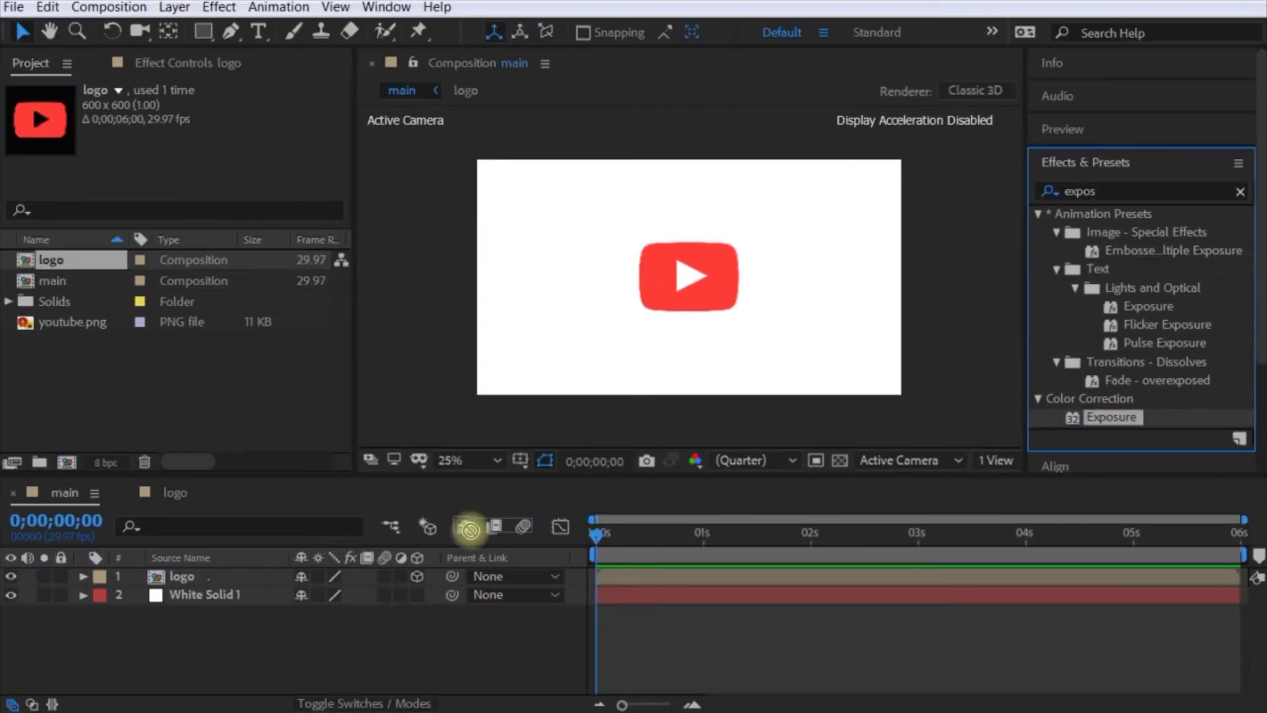
drag(469, 528, 198, 577)
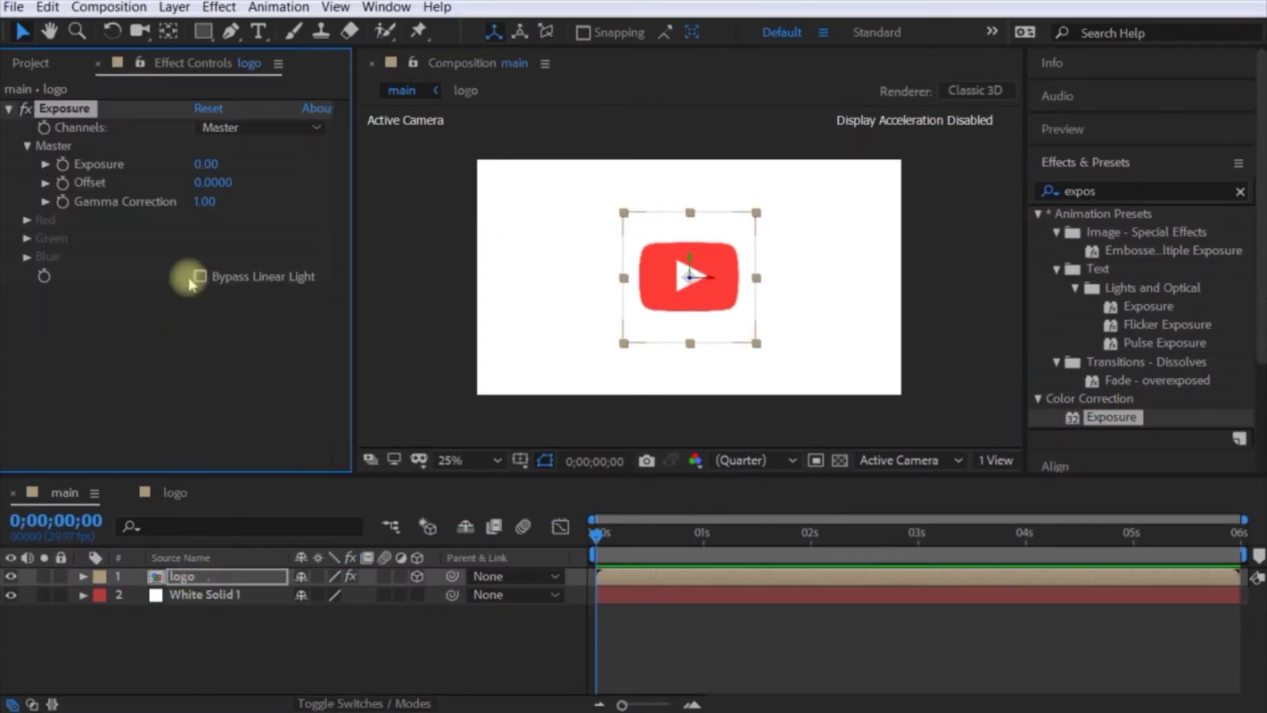
click(204, 164)
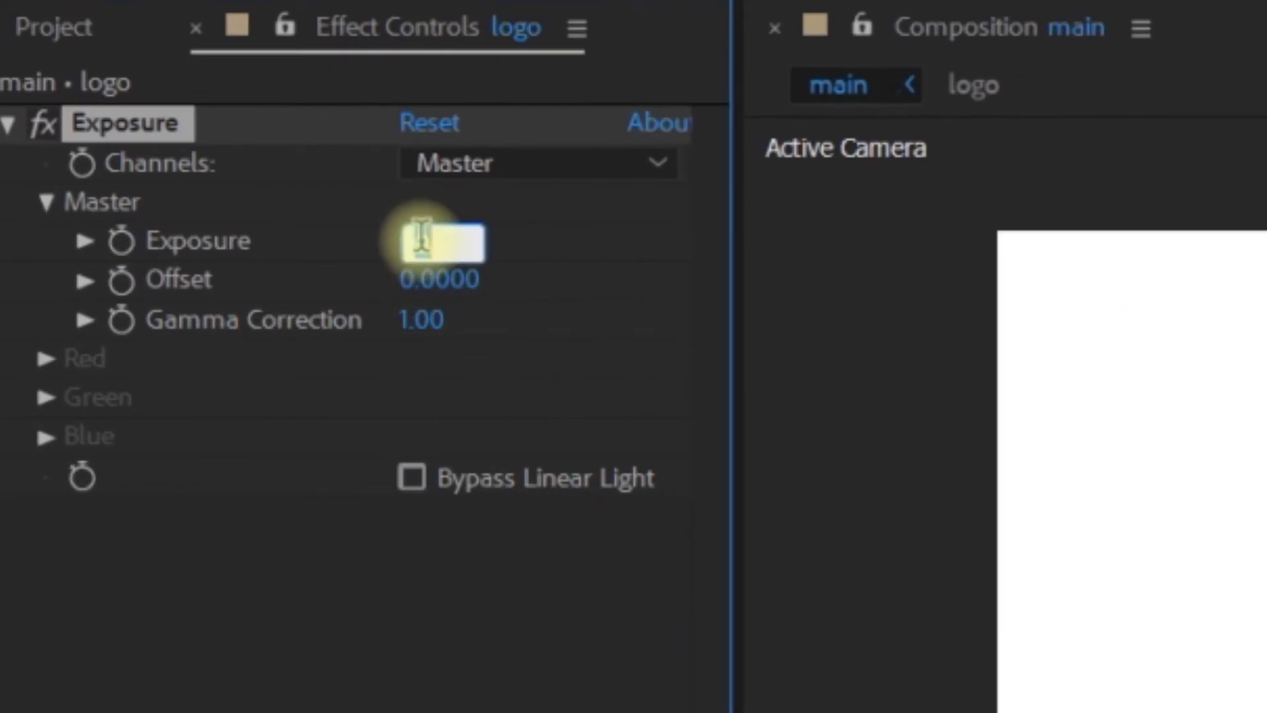
text(-1)
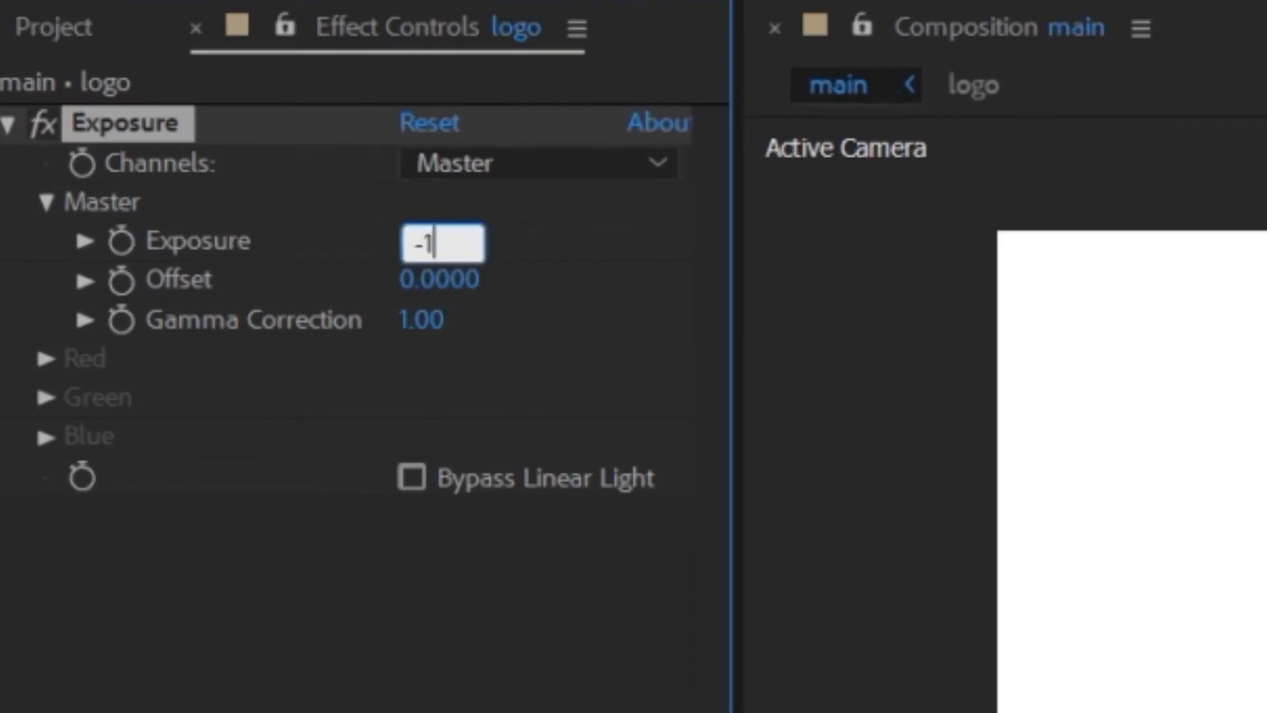
key(Return)
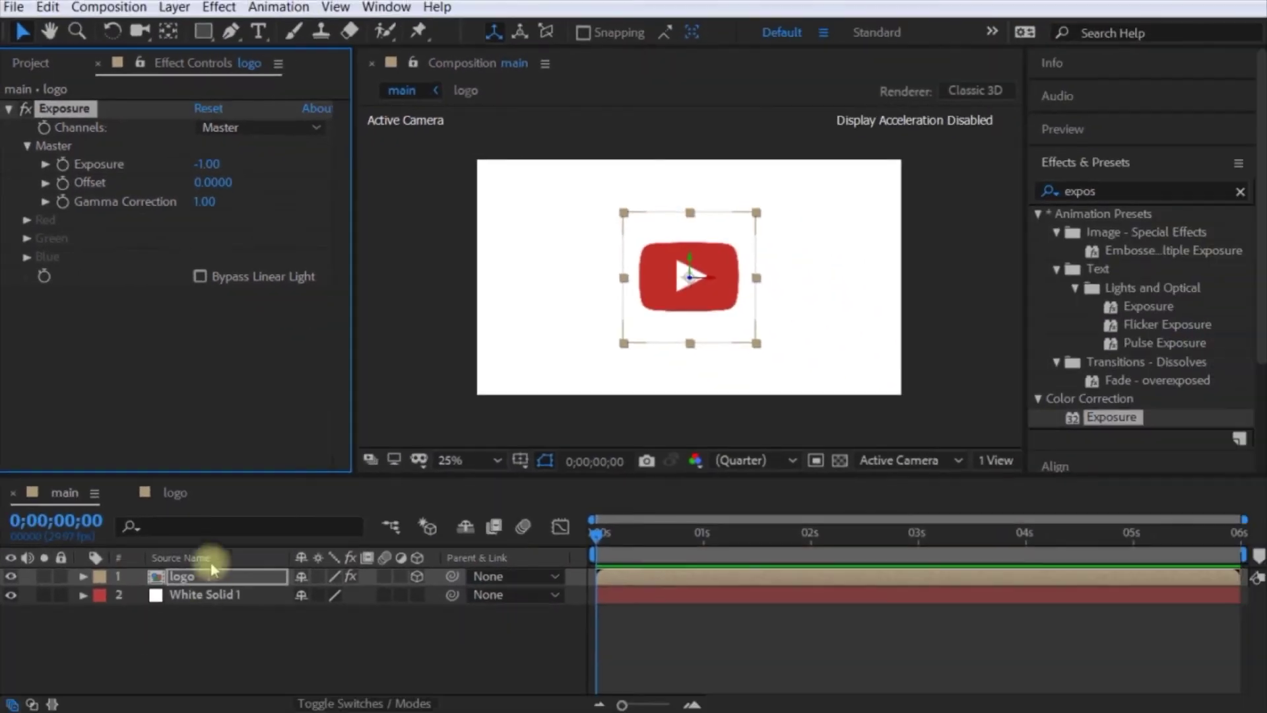
Give the logo layer's Position property the expression [position[0],position[1],index] and collapse the layer's properties.
click(204, 580)
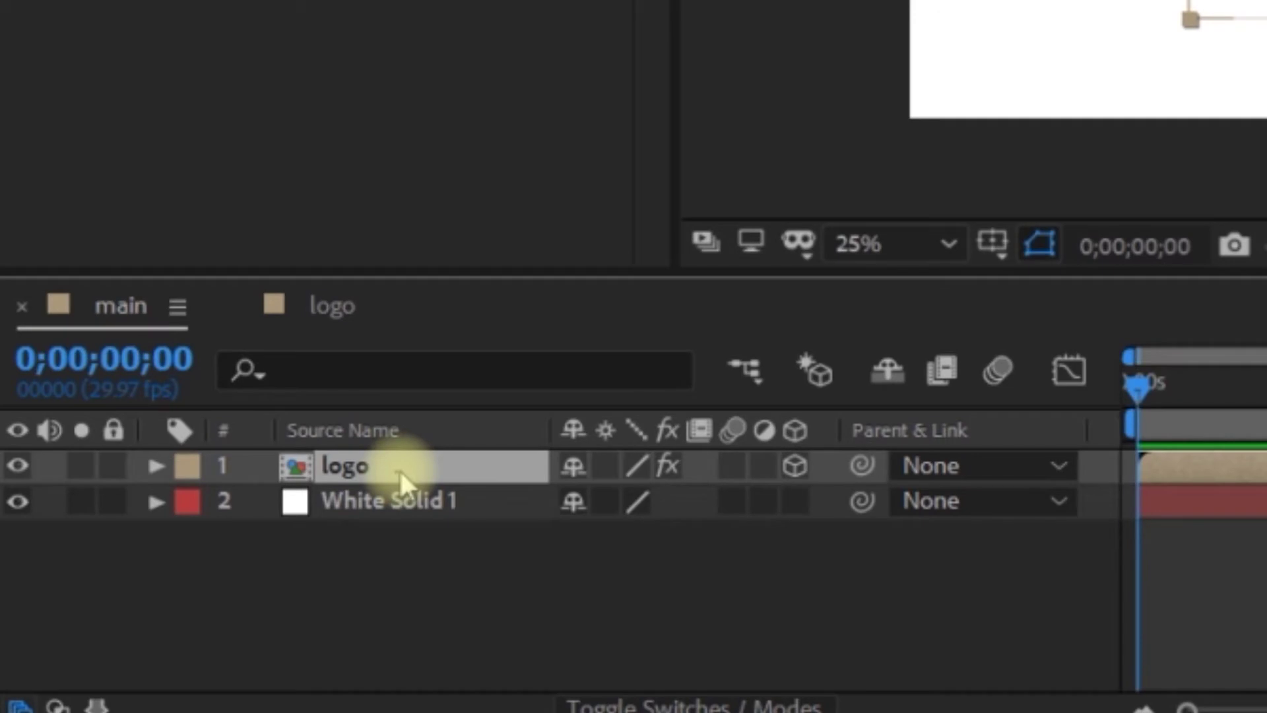
key(p)
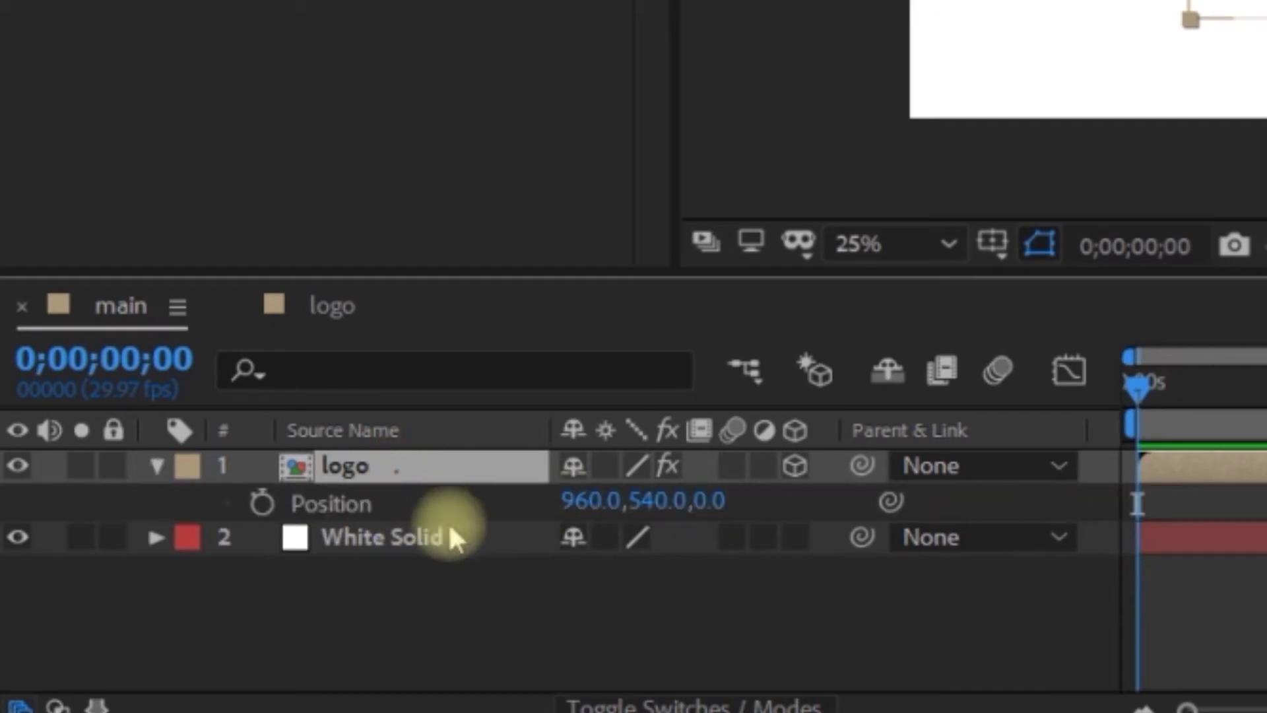
alt+click(262, 504)
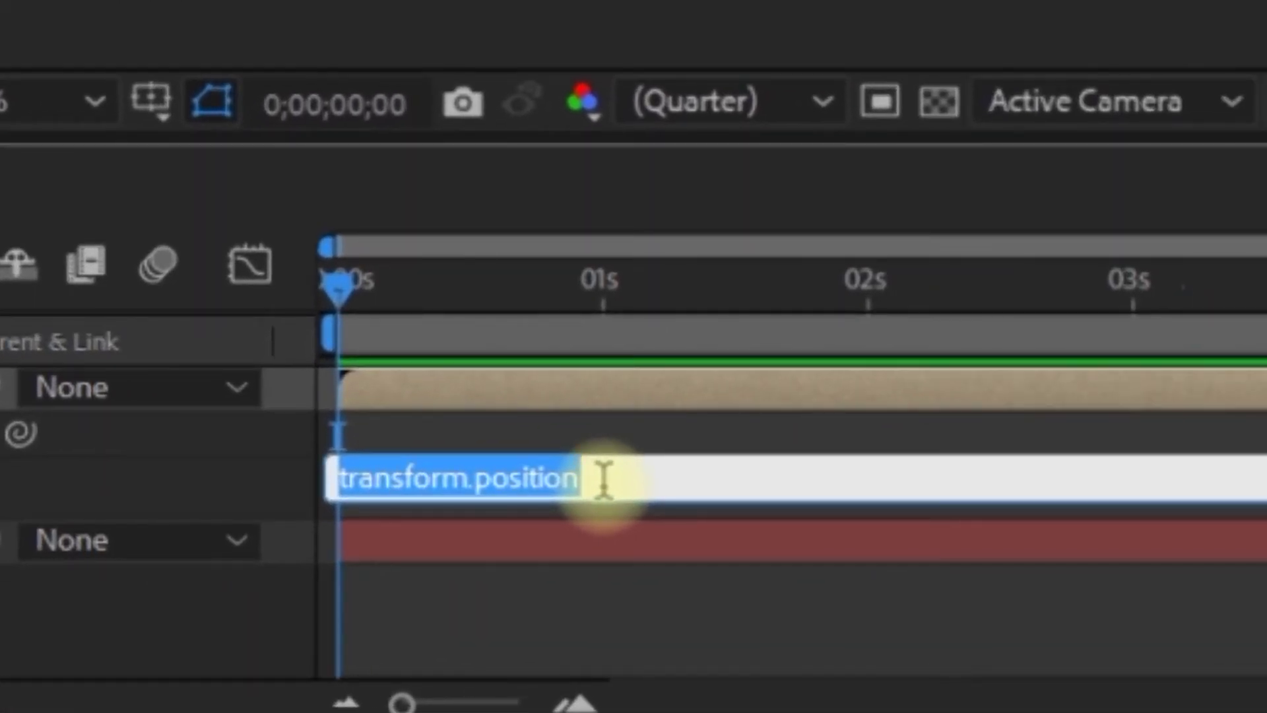
key(BackSpace)
text([p)
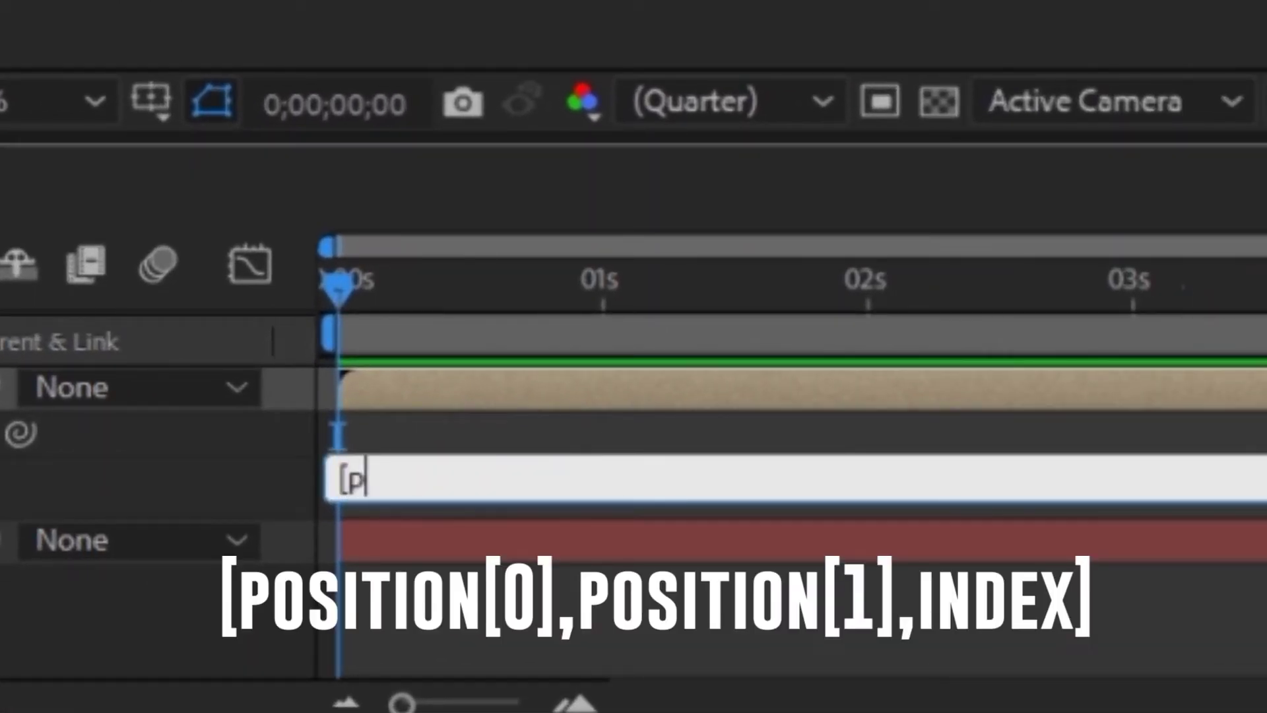
text(osition)
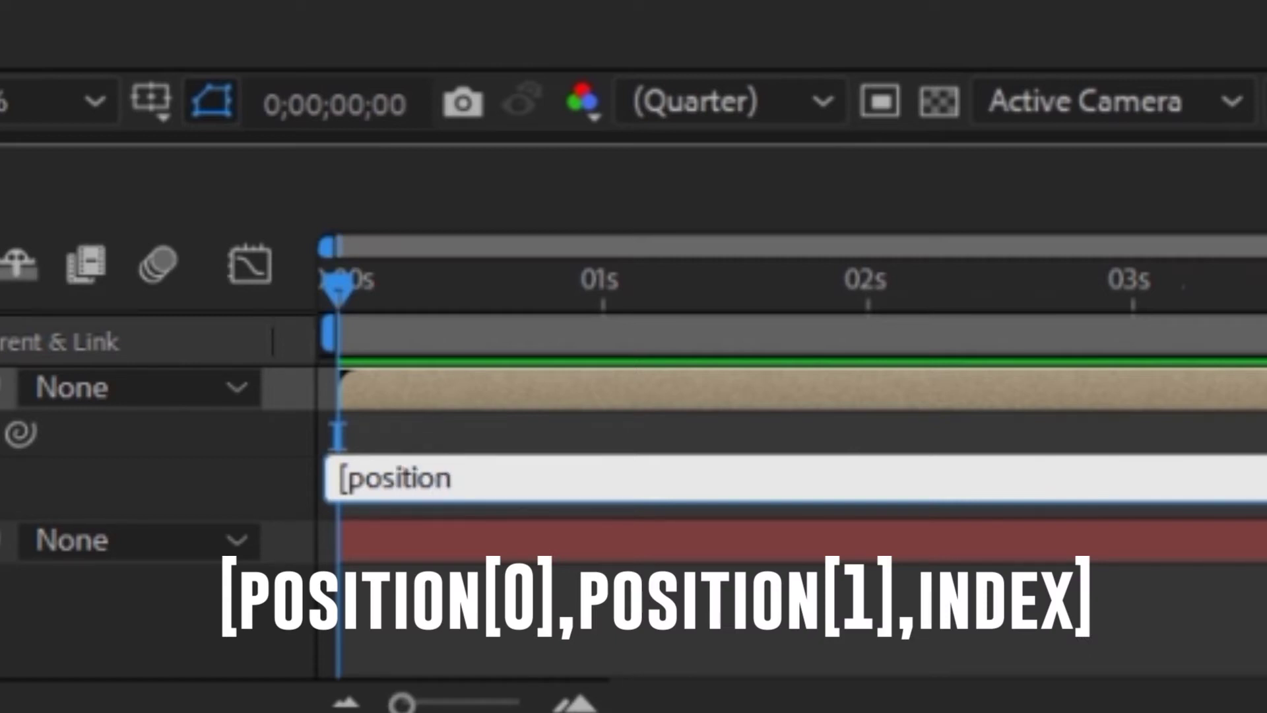
text([0)
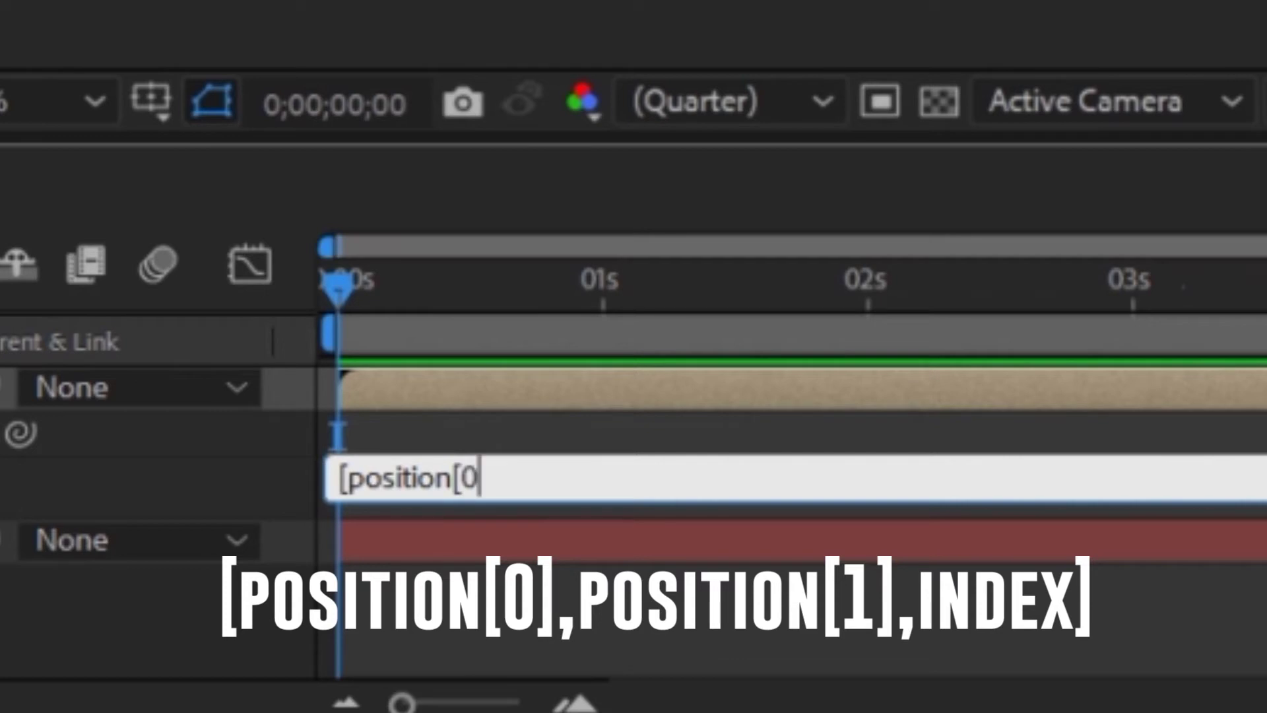
text(],)
text(positio)
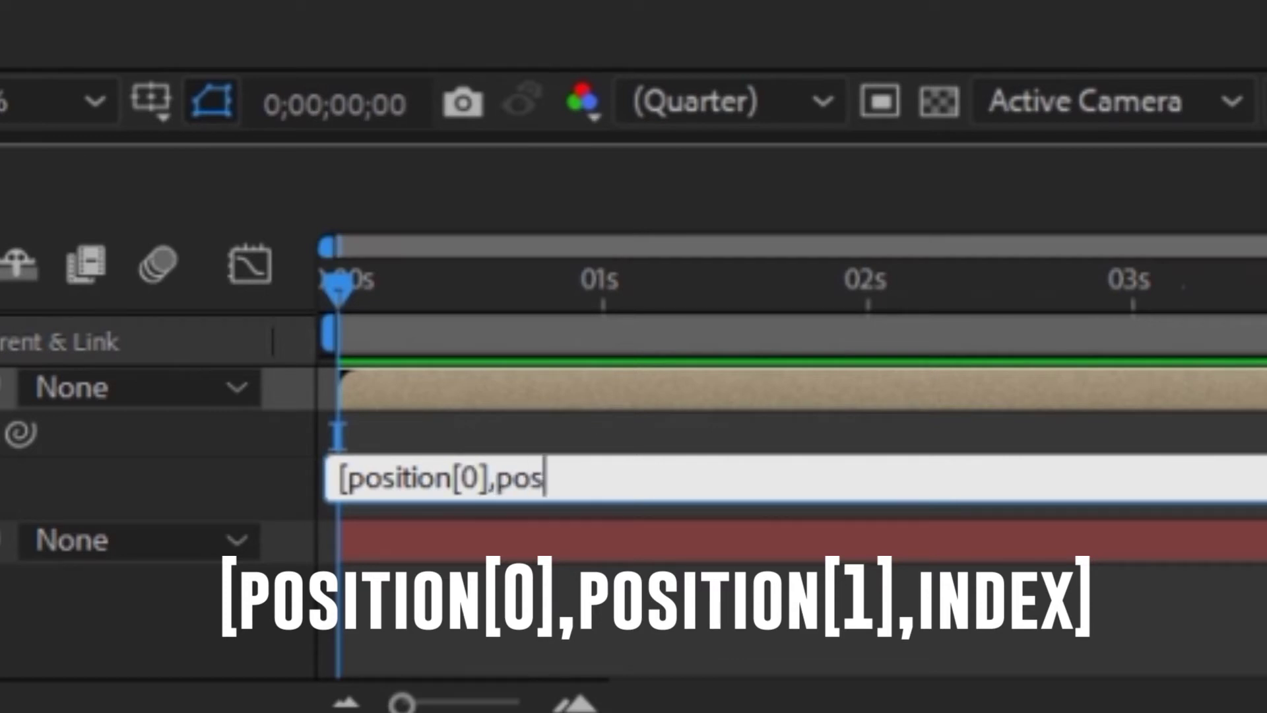
text(n)
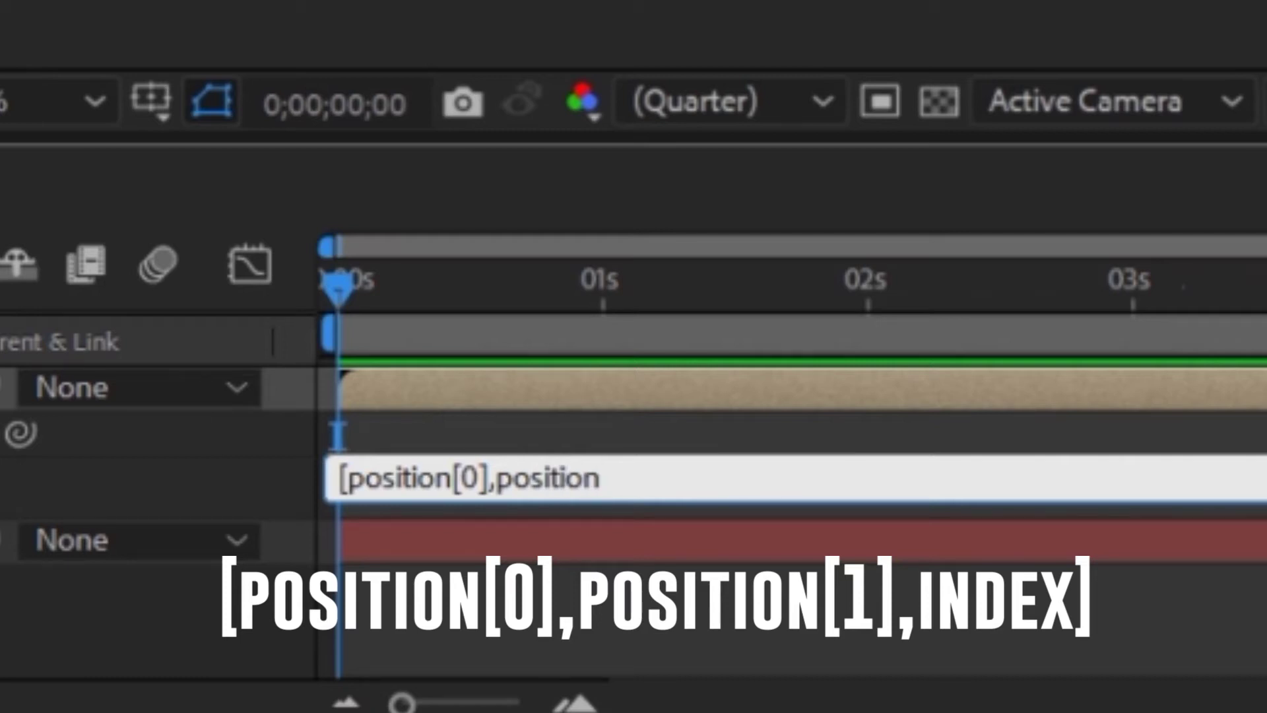
text([)
text(1],ind)
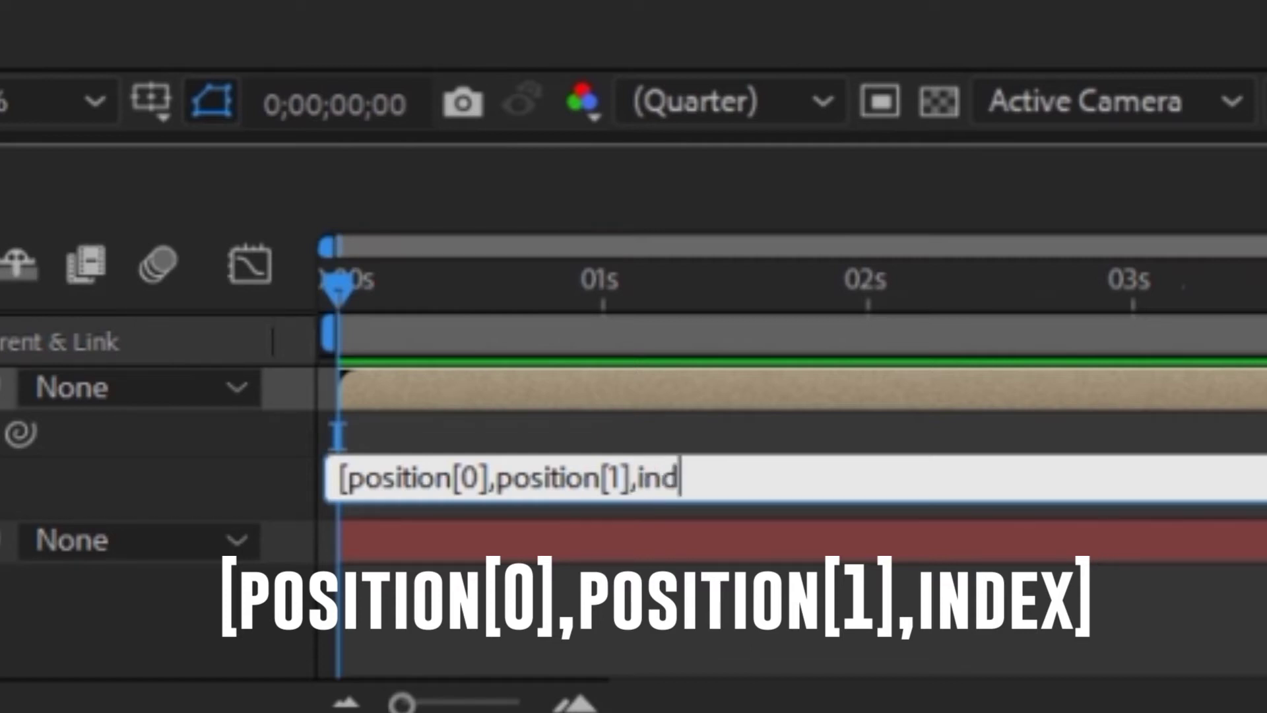
text(eex)
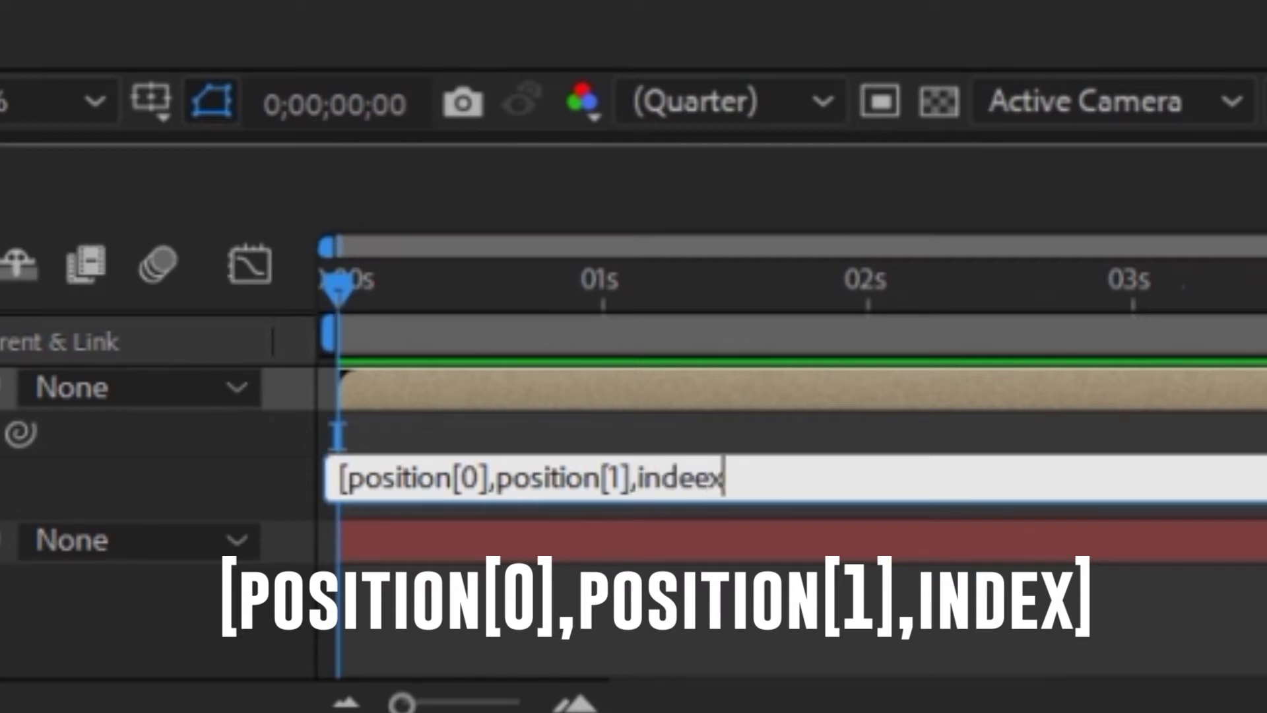
key(BackSpace)
key(BackSpace)
key(BackSpace)
text(ex)
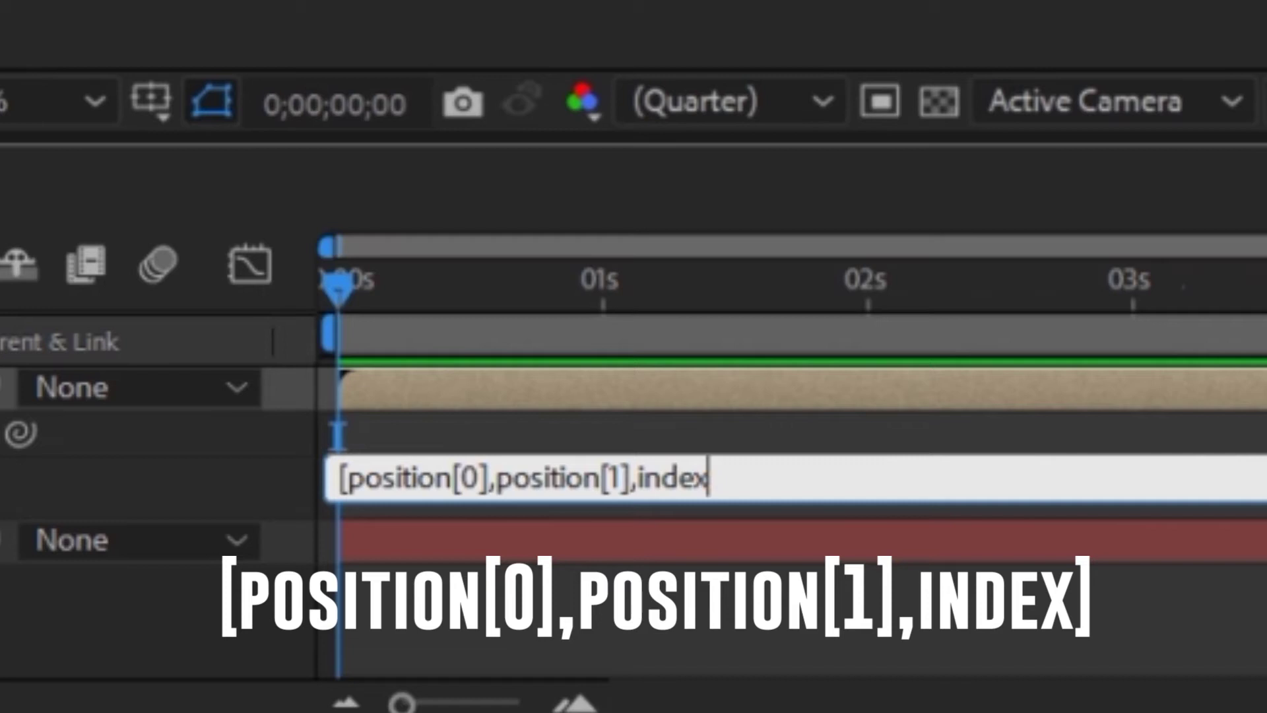
text(])
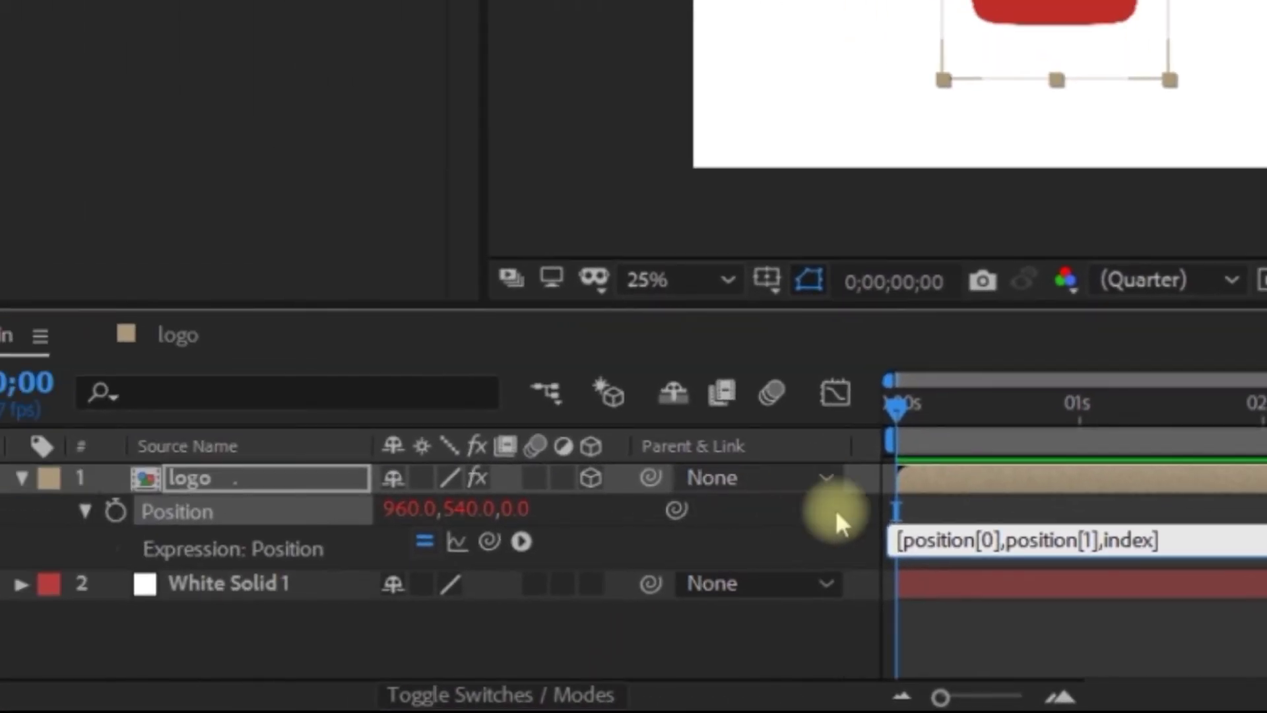
click(840, 514)
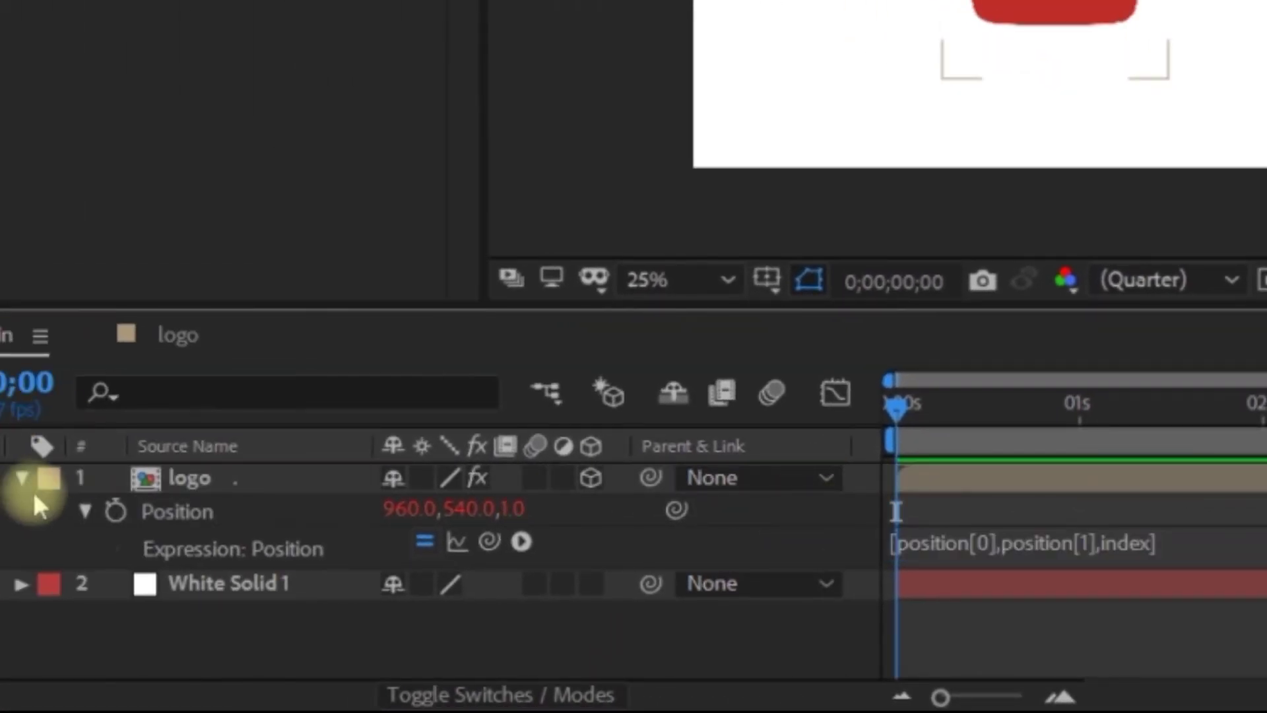
click(15, 479)
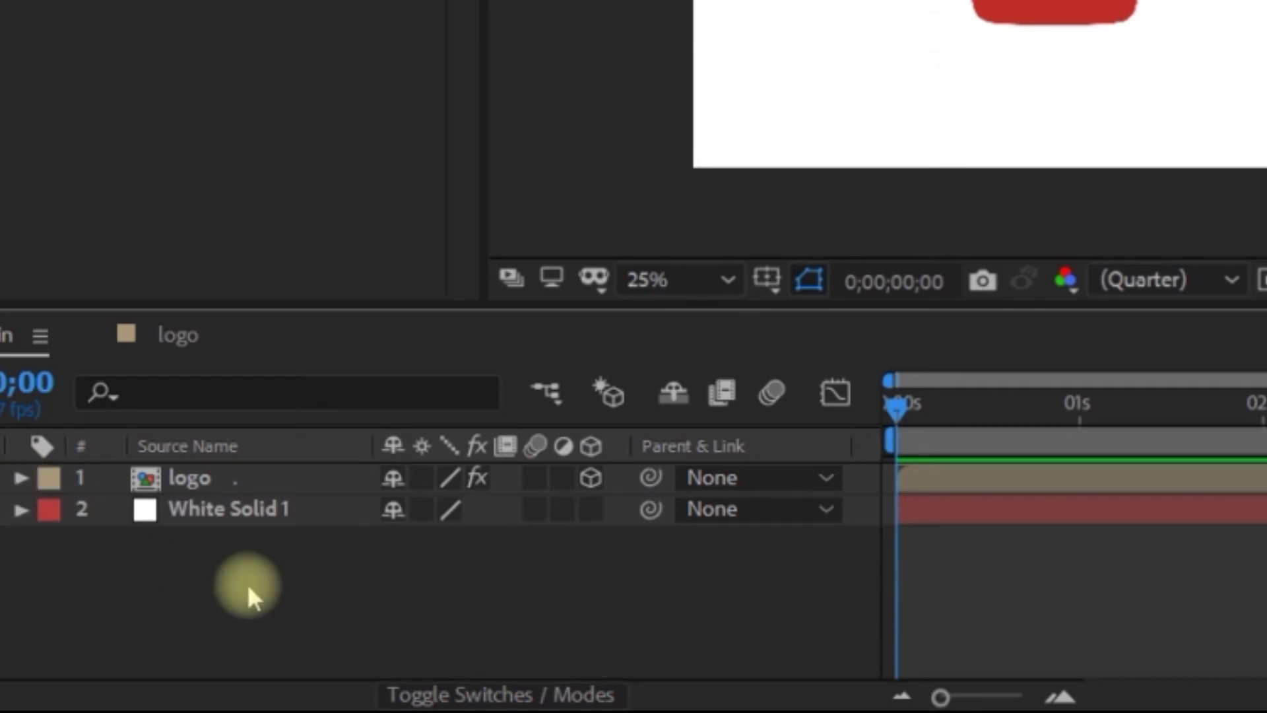
Duplicate the logo layer repeatedly until there are 30 logo layers above the white solid.
click(198, 478)
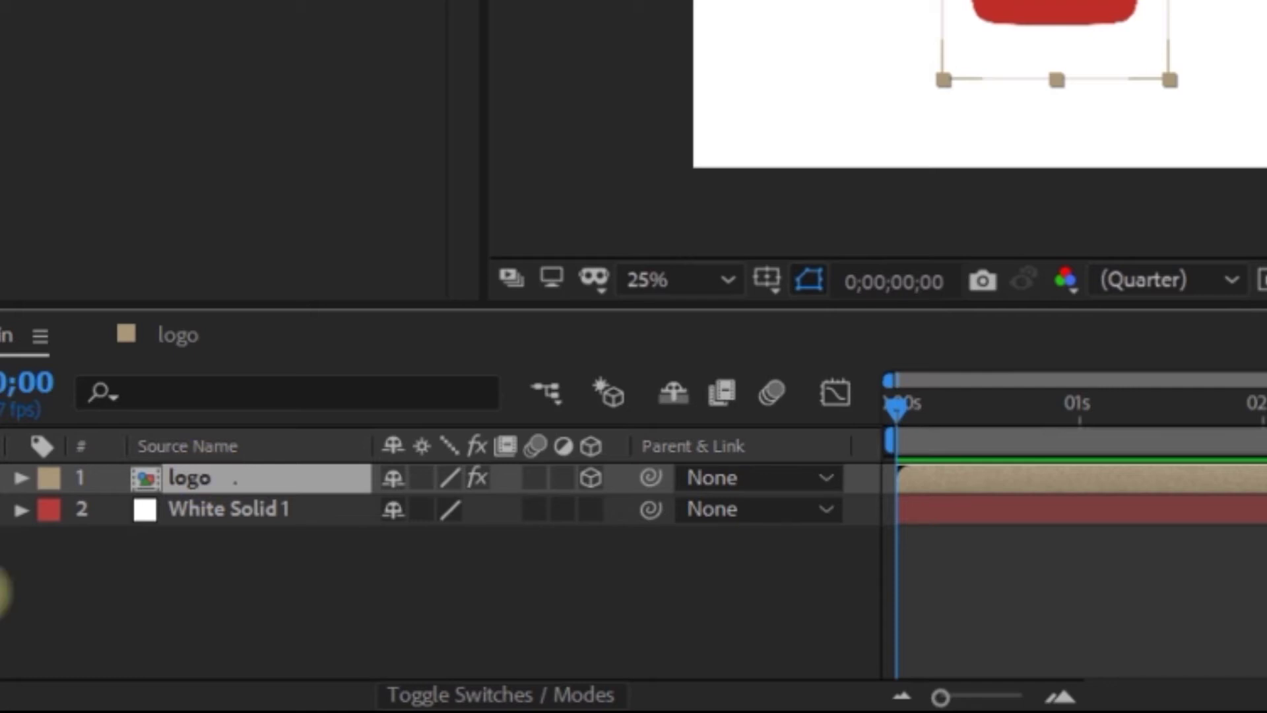
click(225, 512)
click(198, 477)
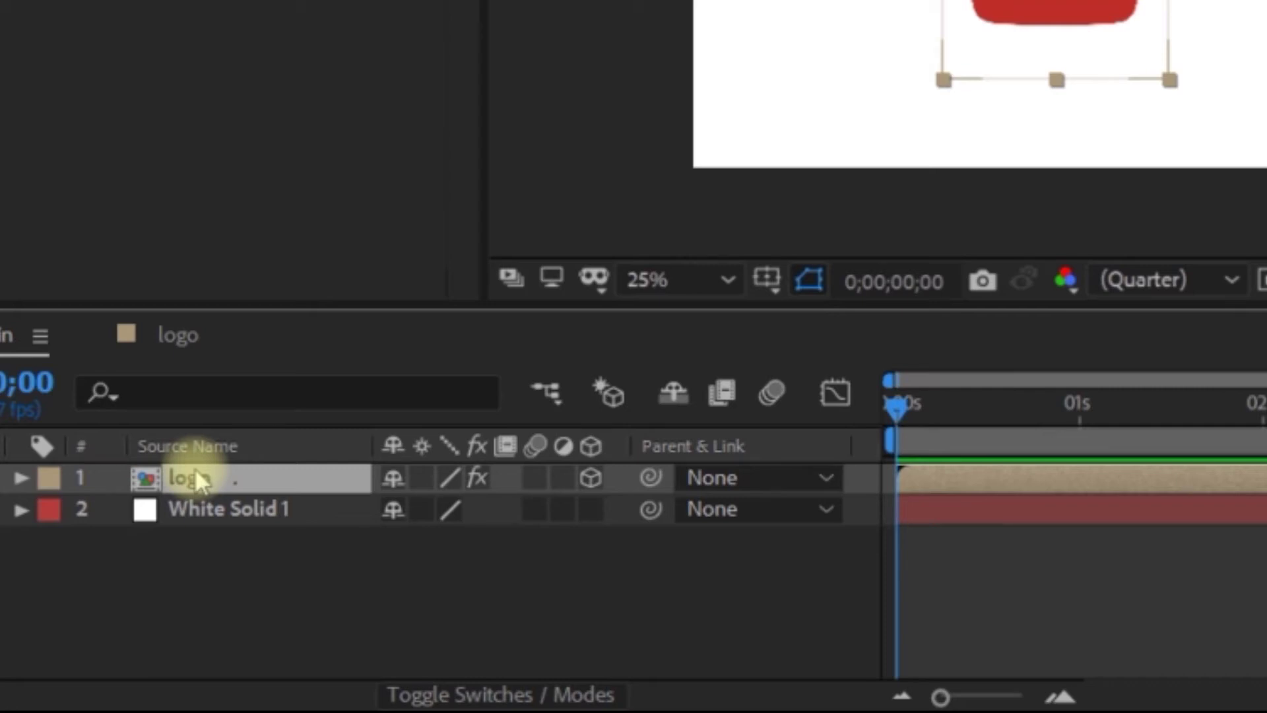
key(ctrl+d)
key(ctrl+d)
key(ctrl+d)
key(ctrl+d)
key(ctrl+d)
key(ctrl+d)
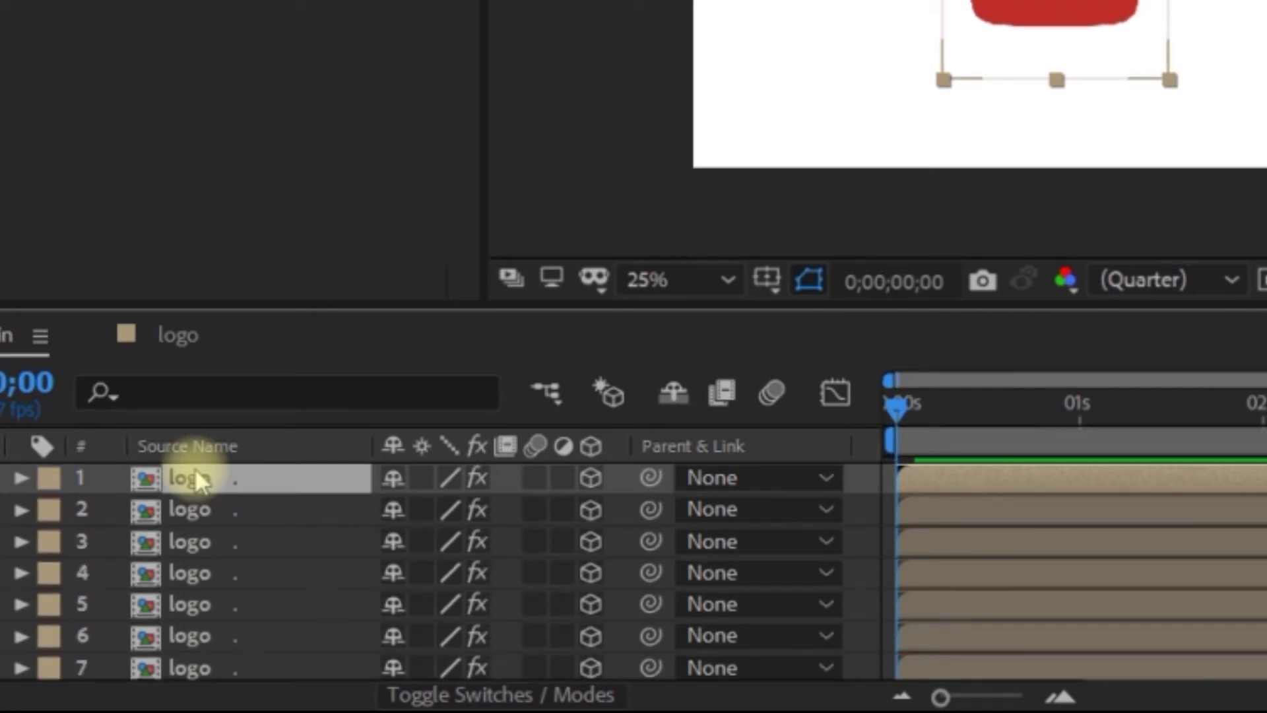
scroll(218, 557, down, 5)
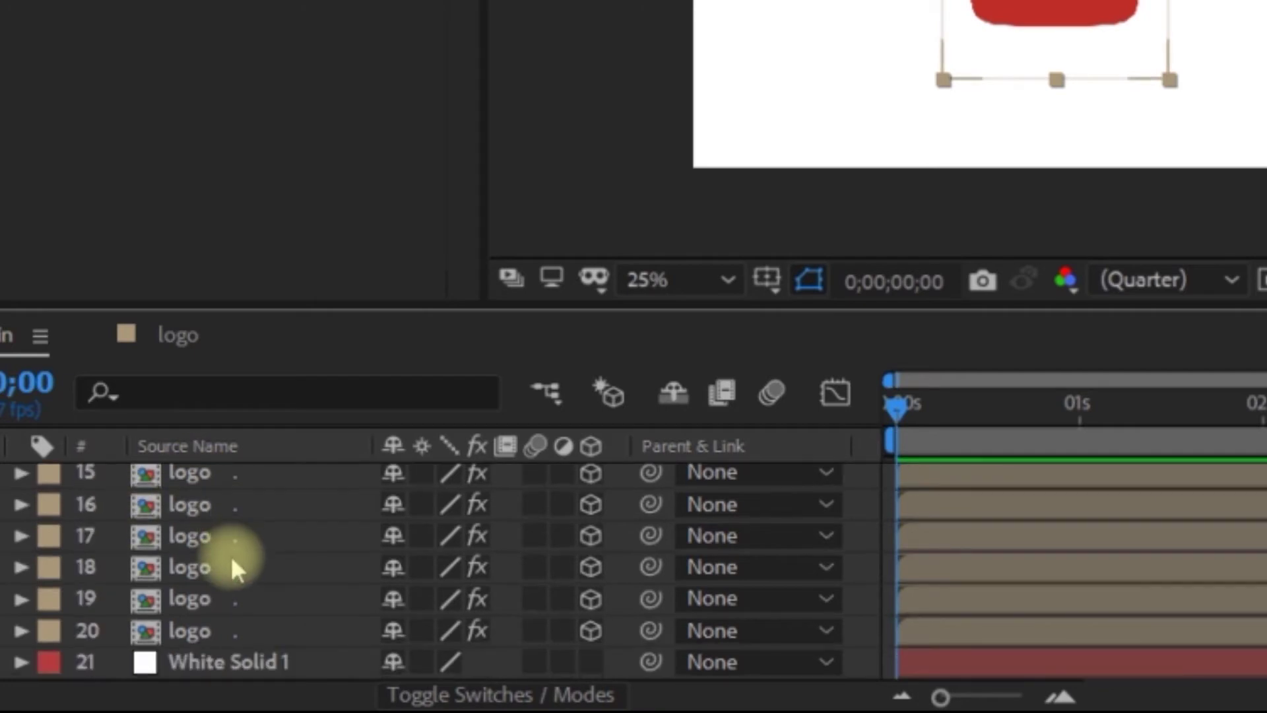
key(ctrl+d)
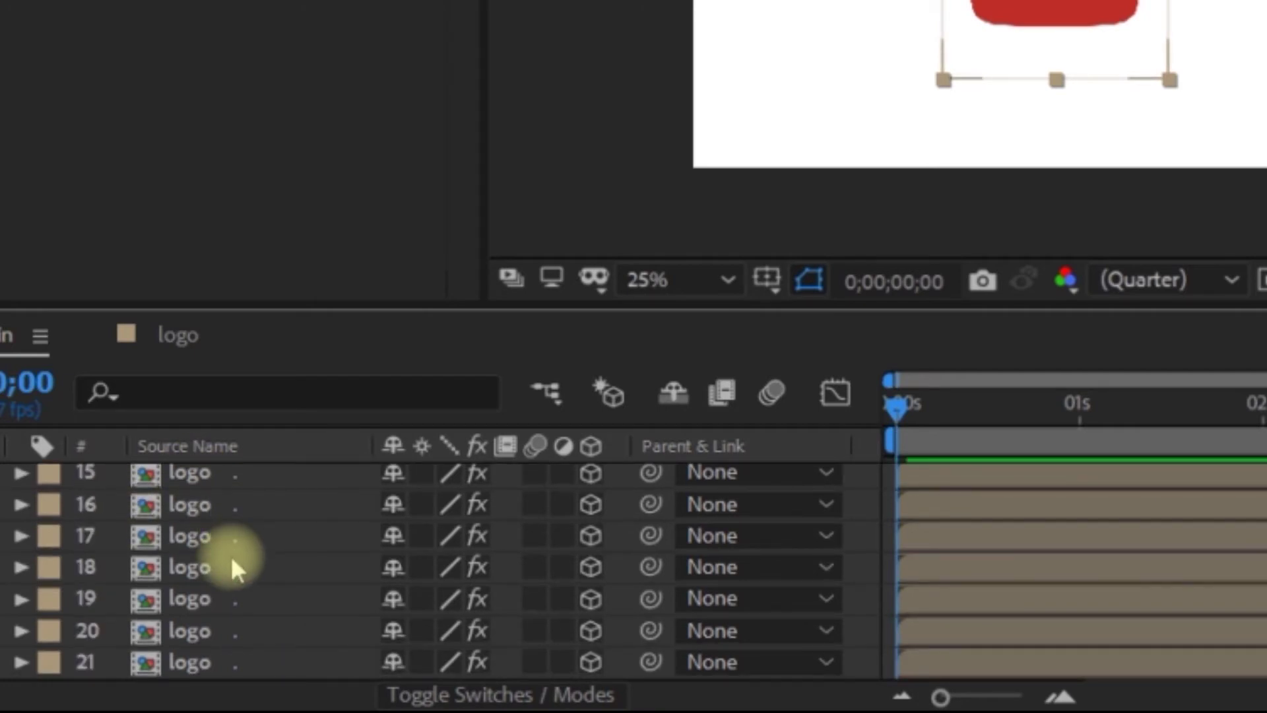
scroll(231, 554, down, 3)
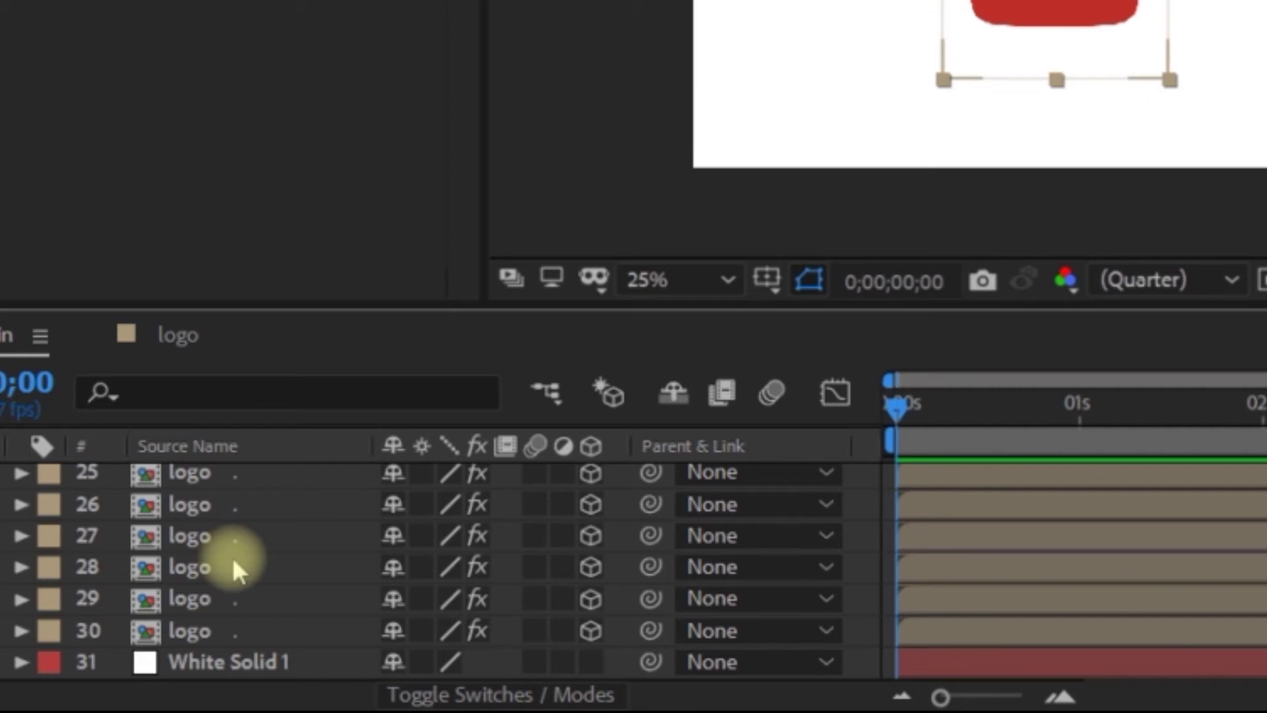
key(ctrl+d)
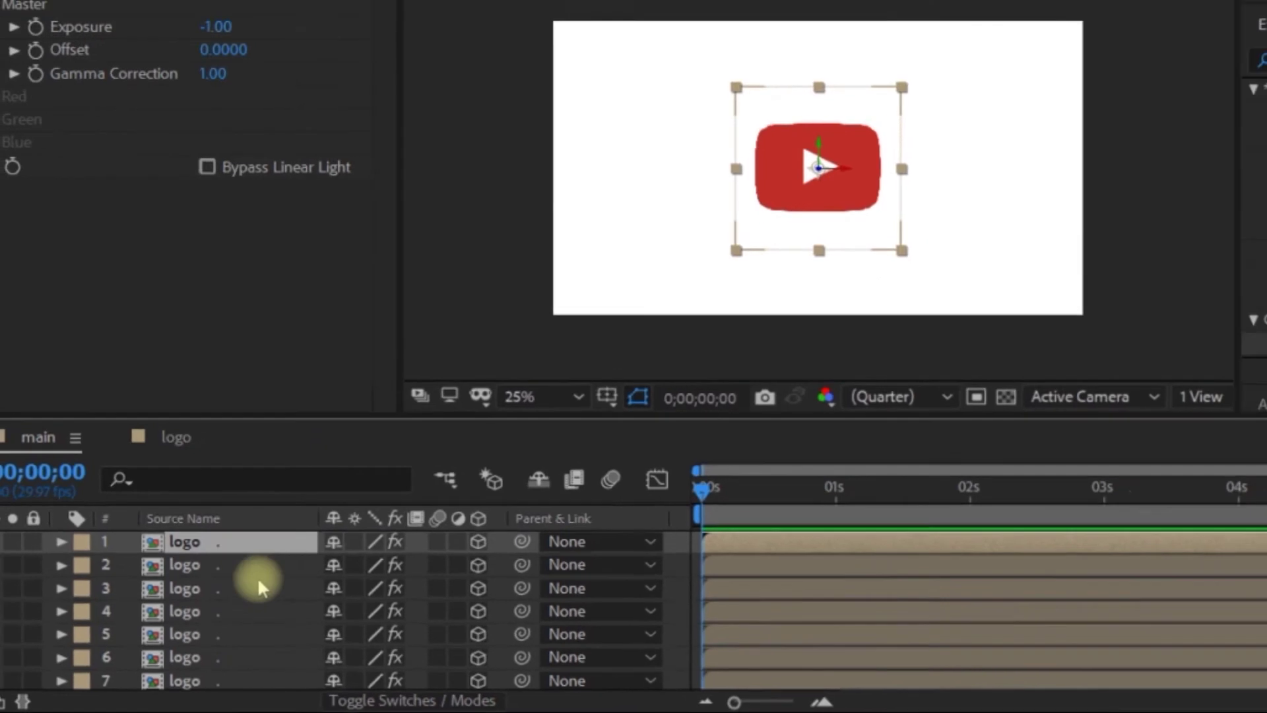
Apply the Drop Shadow effect to the lowest logo layer, number 30, directly above the white solid.
scroll(258, 576, down, 7)
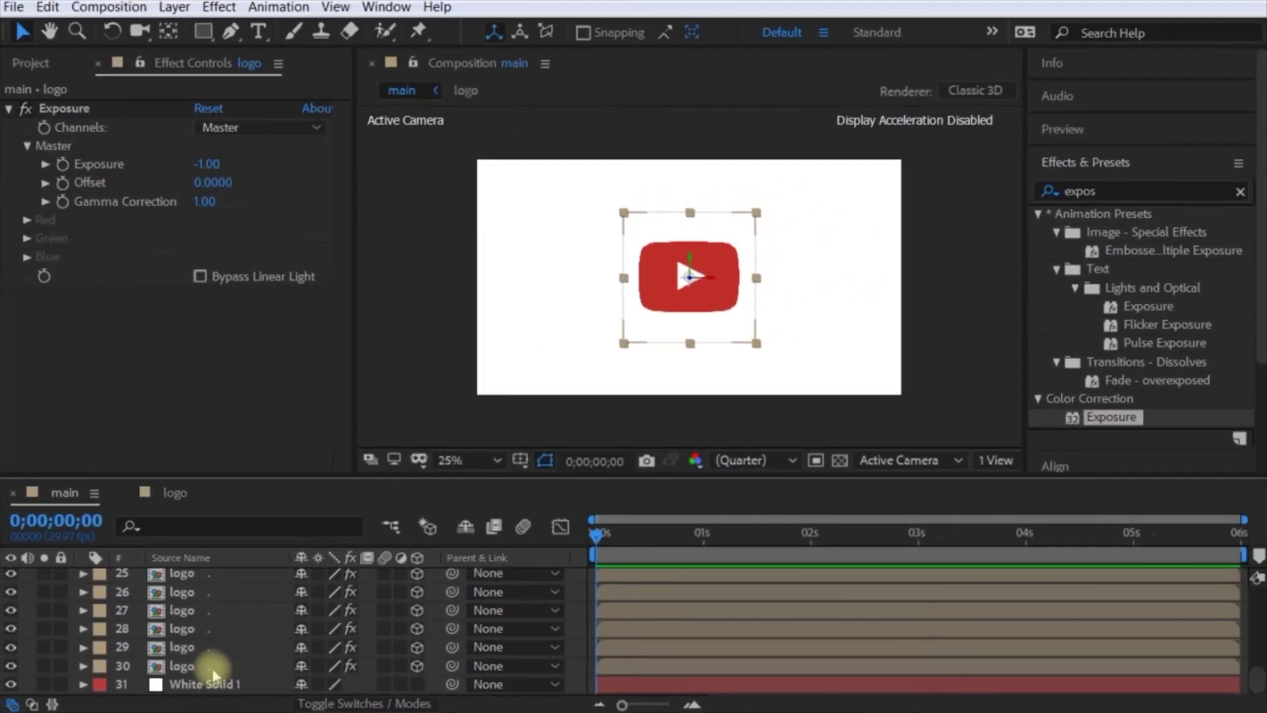
click(244, 647)
click(1240, 191)
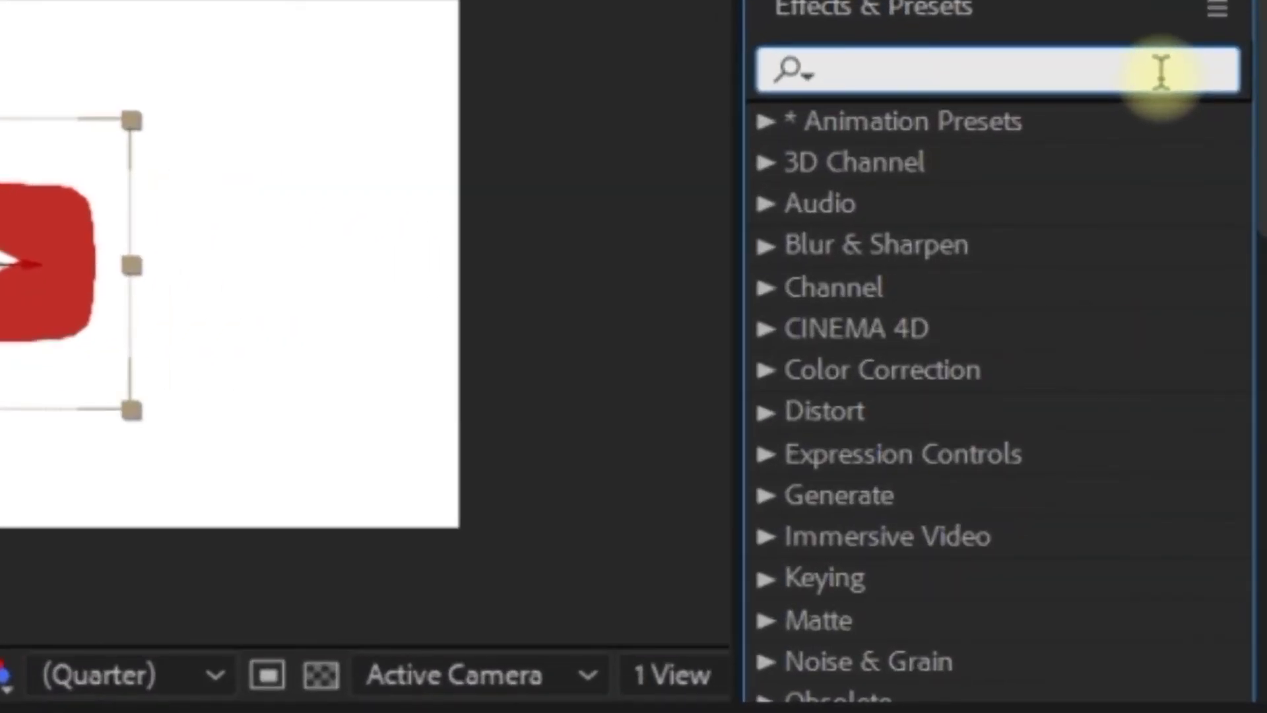
text(dr)
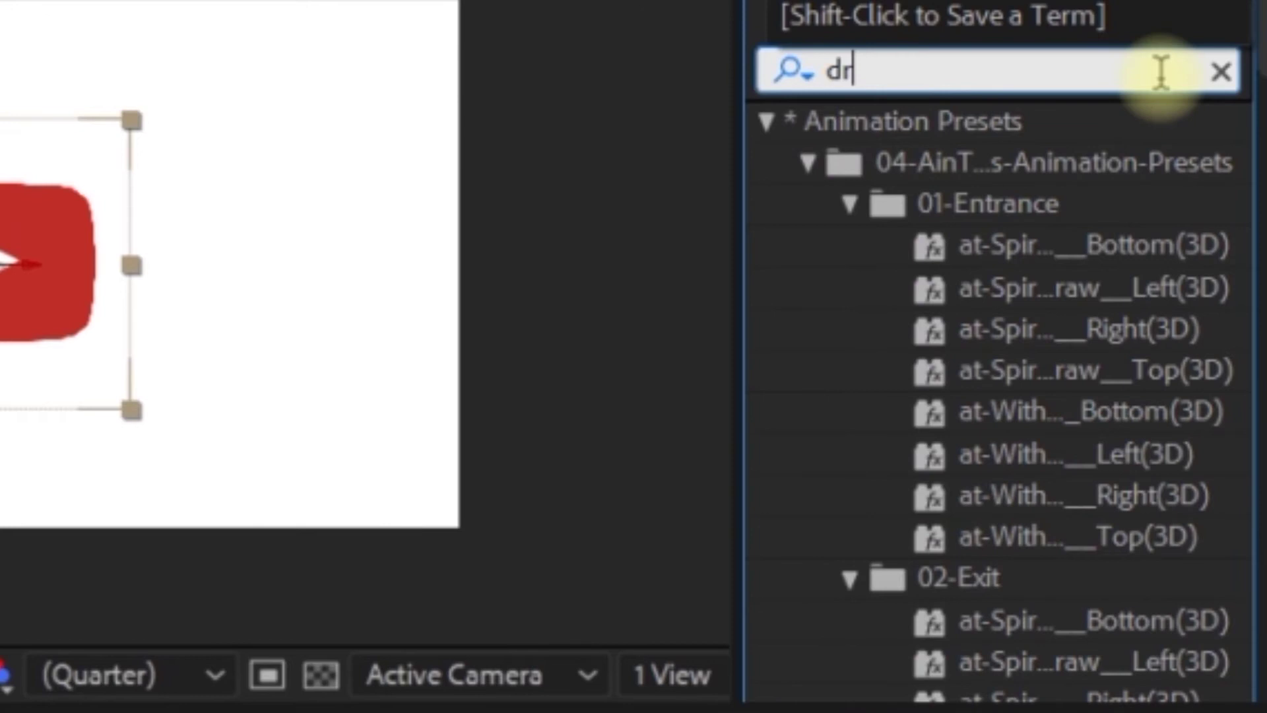
text(op sh)
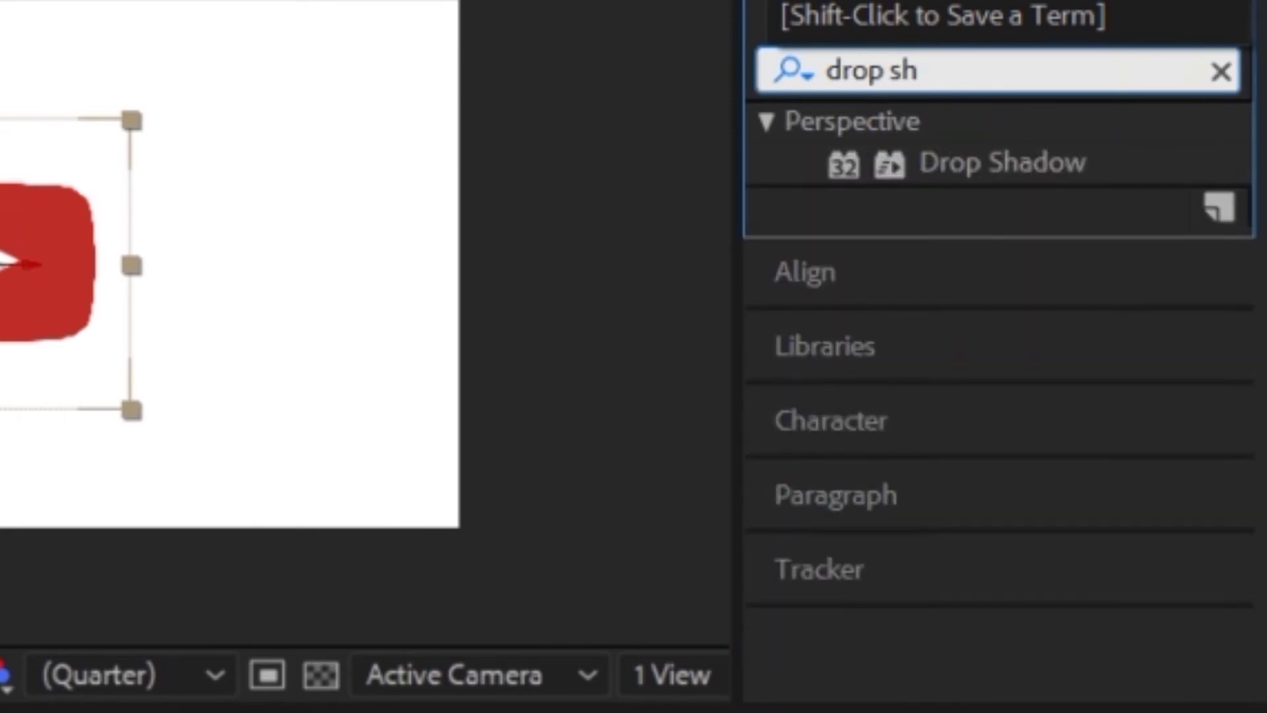
drag(1075, 161, 0, 712)
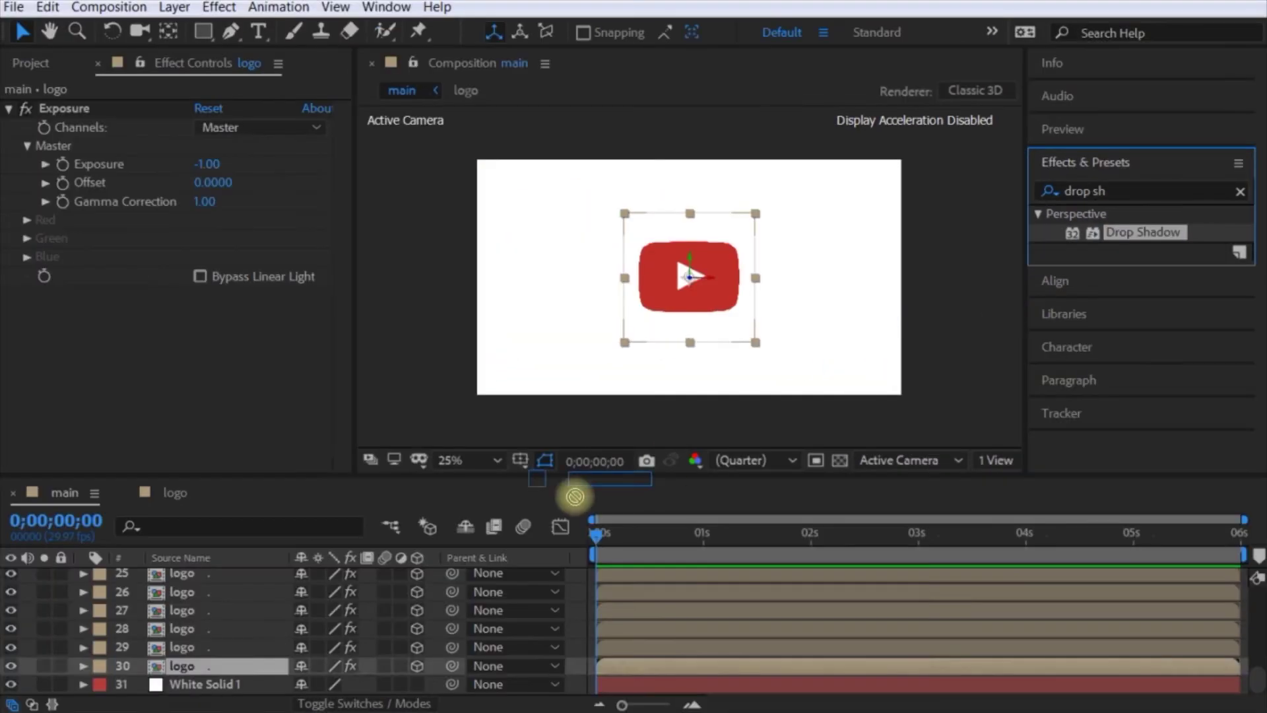
drag(190, 668, 188, 665)
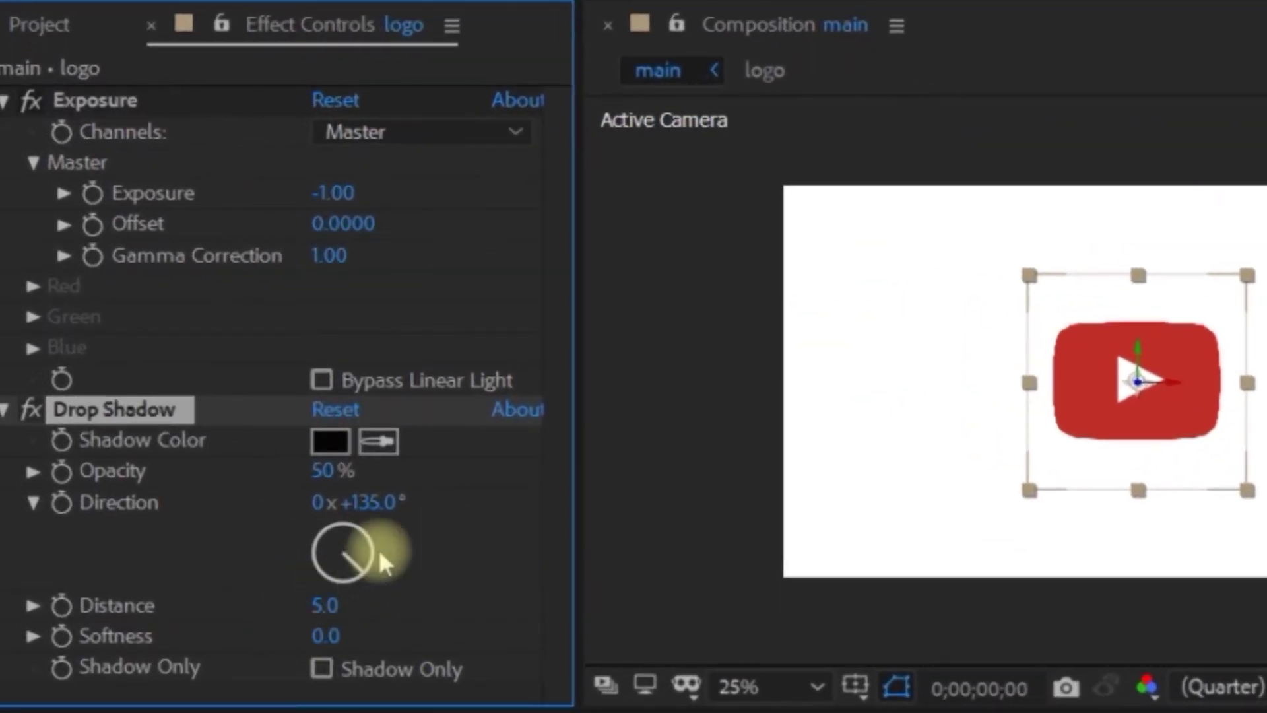
Set the softness of the Drop Shadow on logo layer 30 to 60.
click(318, 637)
text(6)
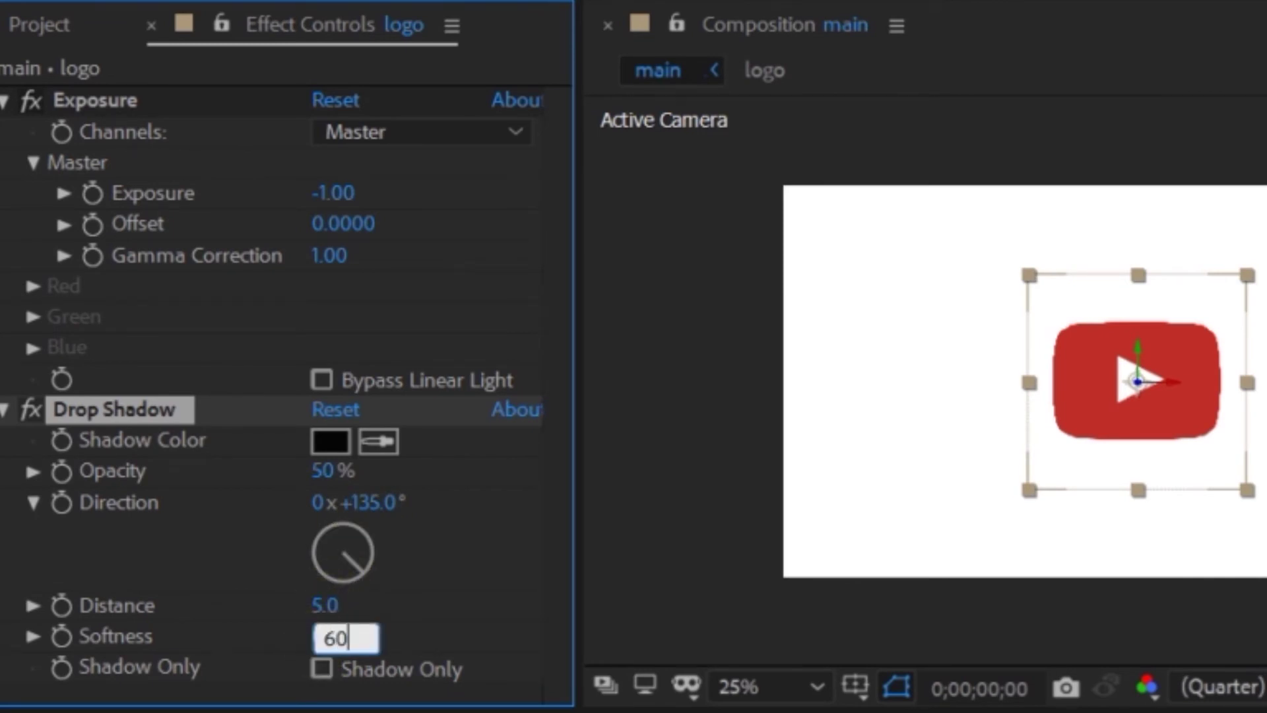
text(0)
key(Return)
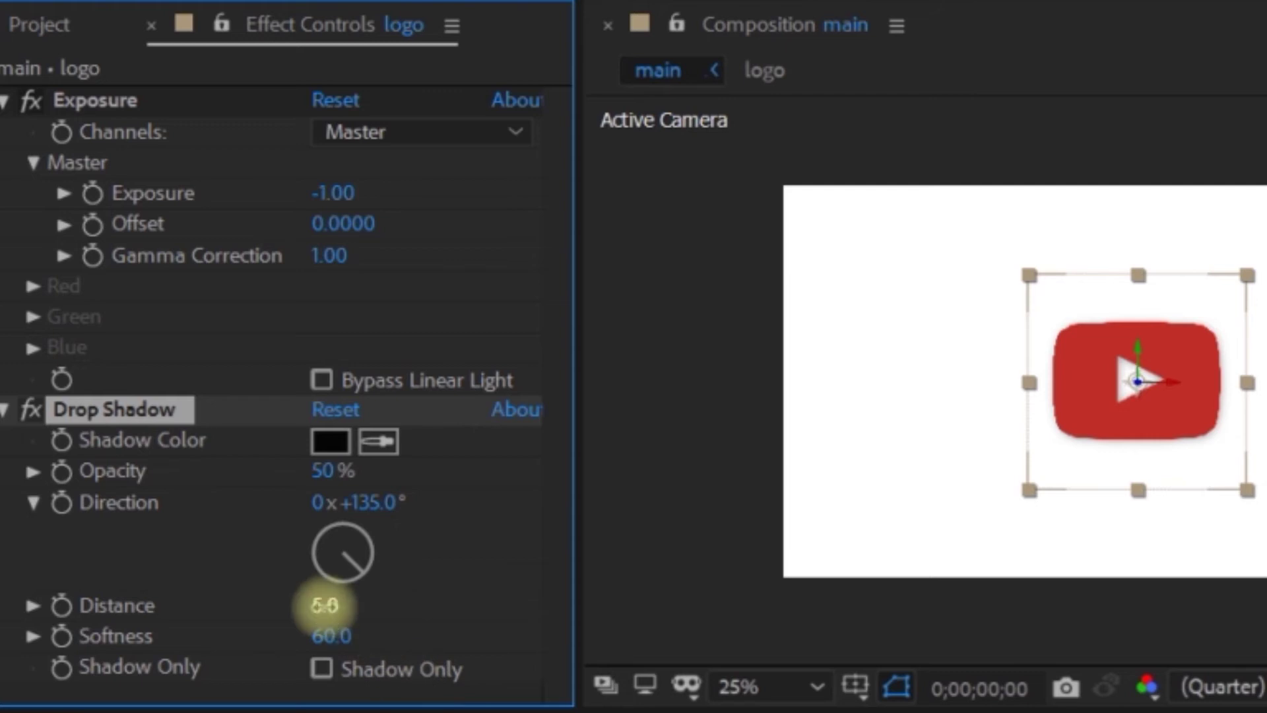
Set the distance of the Drop Shadow on logo layer 30 to 26.
drag(326, 604, 362, 603)
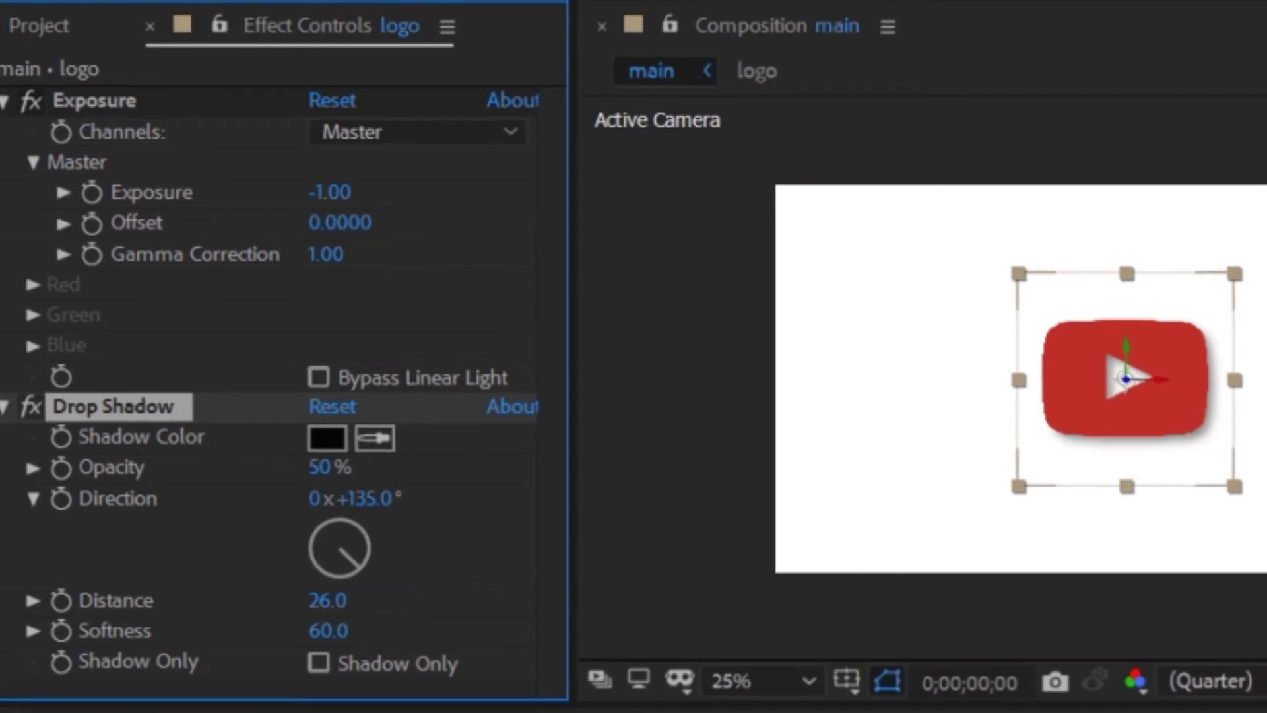
Find the Gradient Ramp effect and apply it to the white solid layer.
click(294, 712)
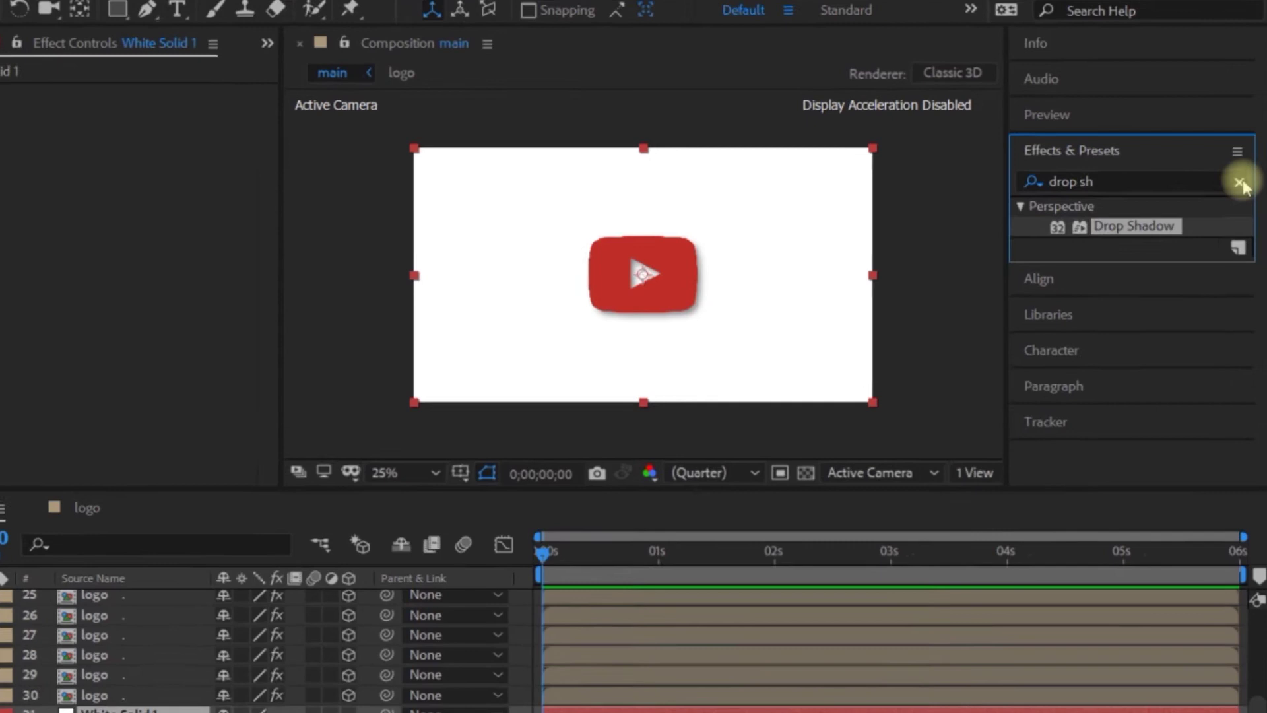
click(1241, 191)
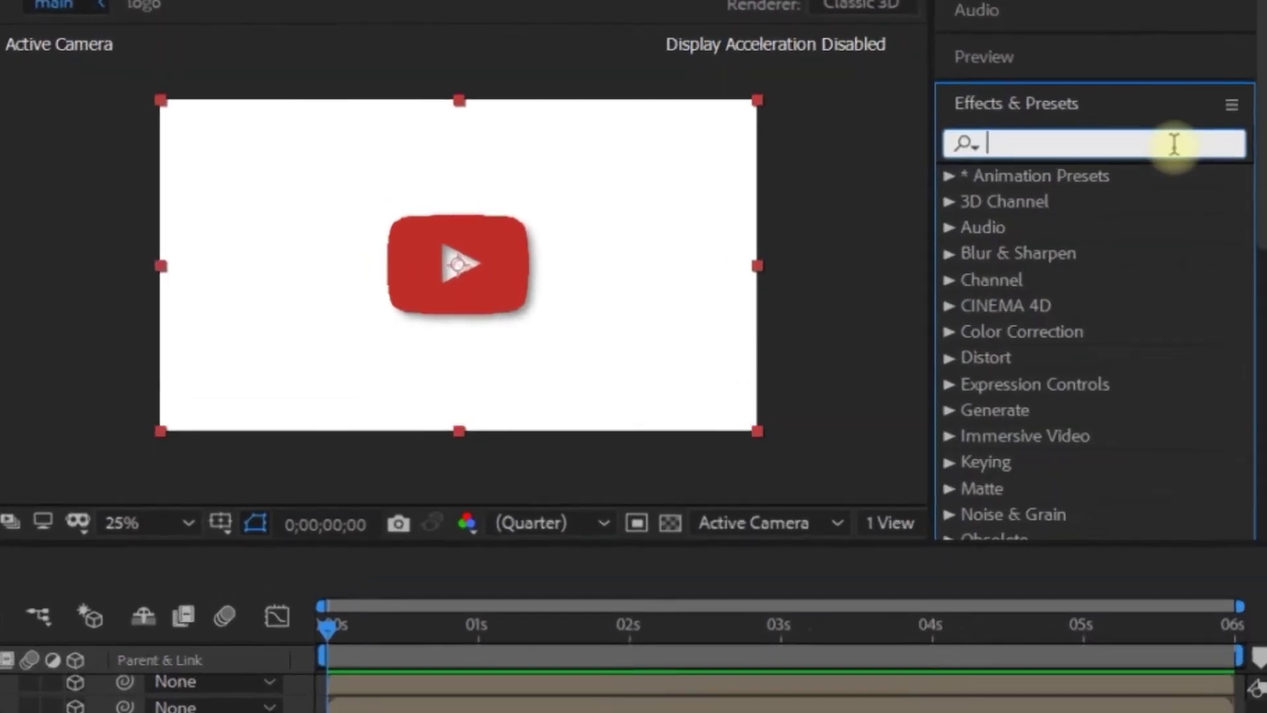
text(grad)
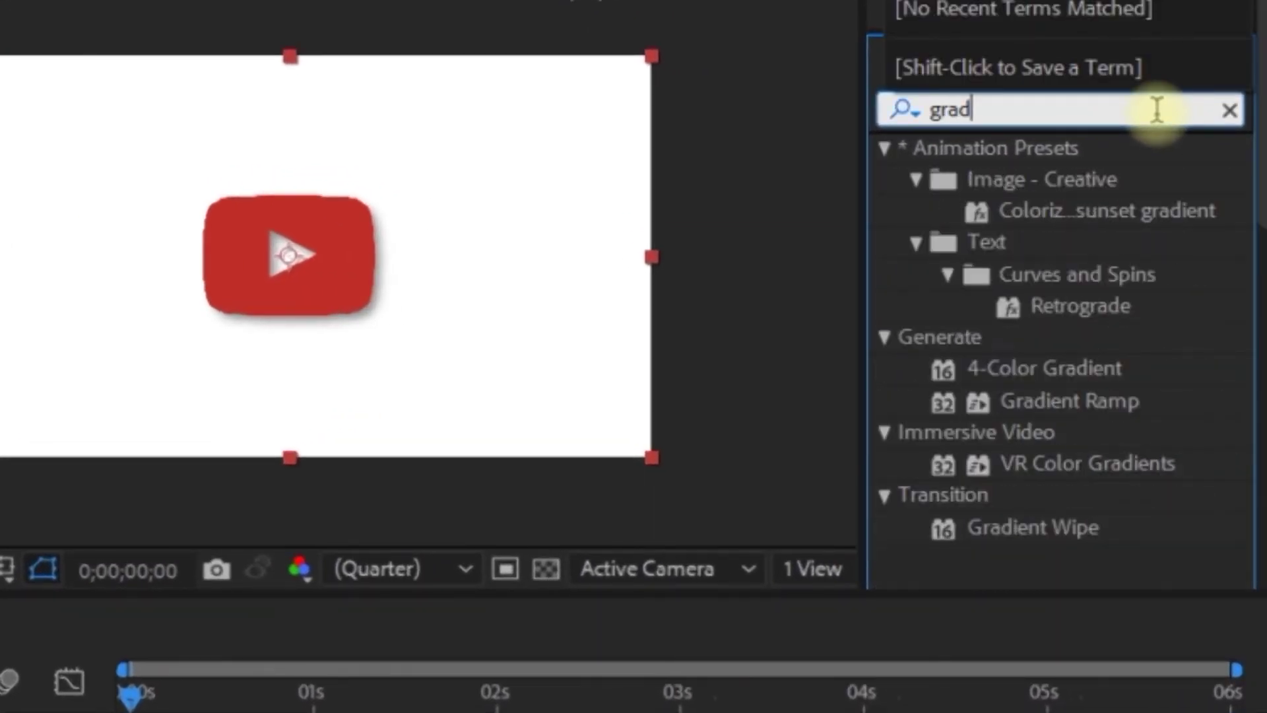
text(ient)
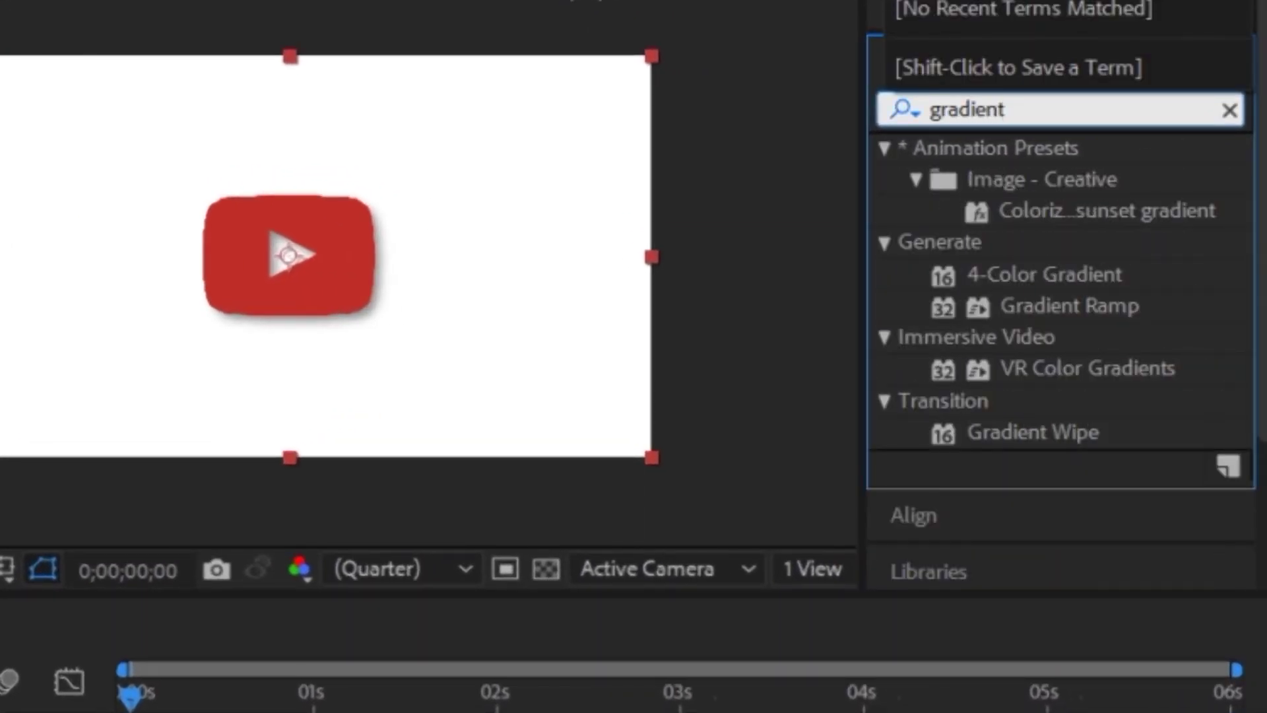
drag(1092, 315, 0, 712)
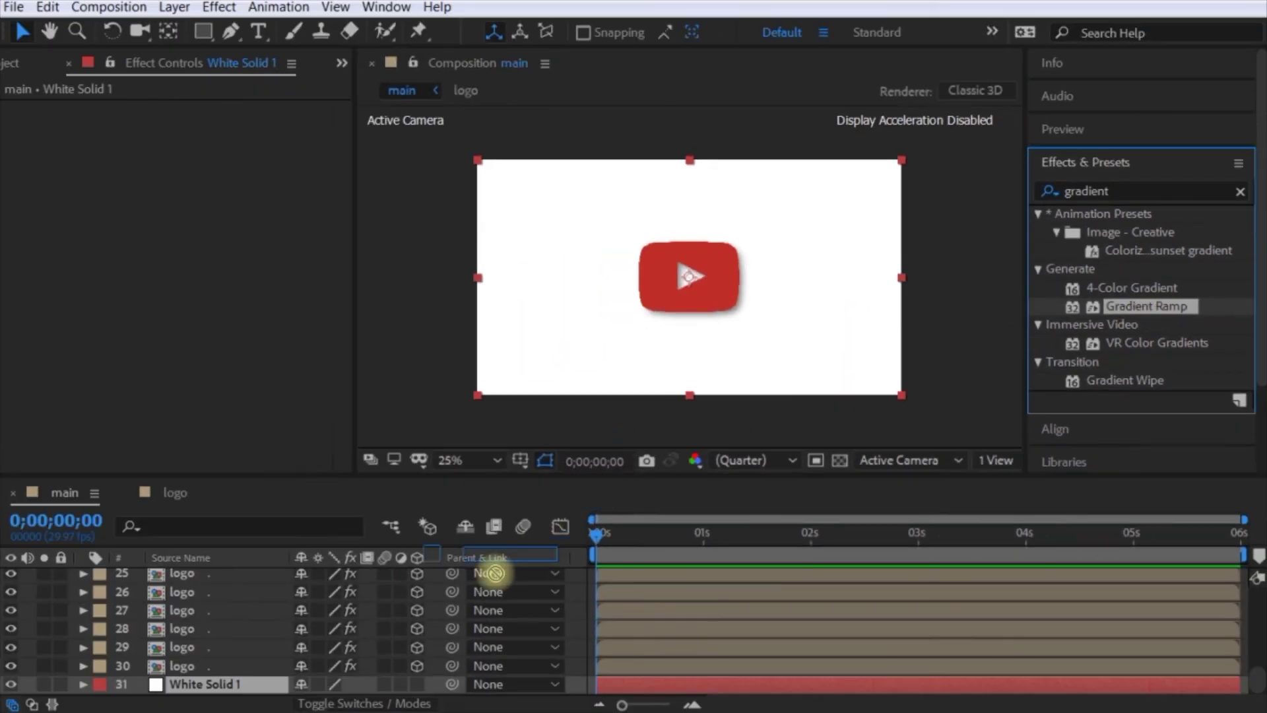
drag(217, 691, 221, 689)
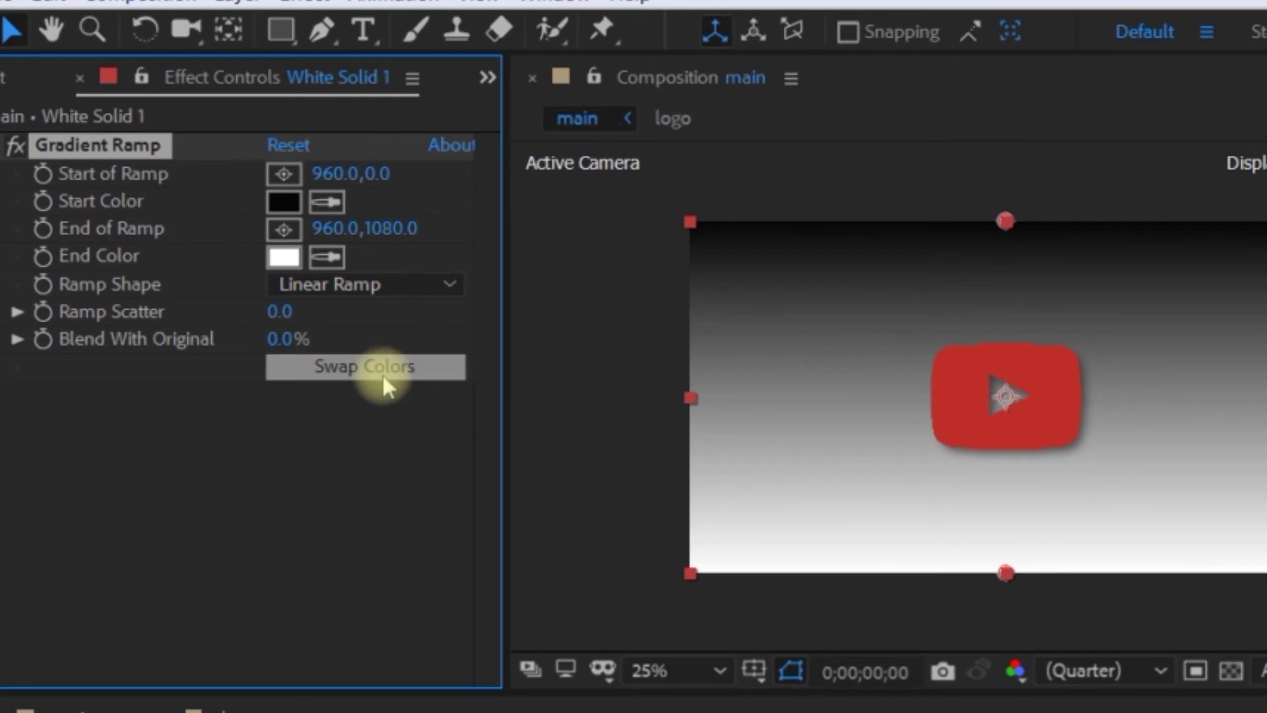
Try swapping the start and end colors of the white solid's linear Gradient Ramp.
click(383, 379)
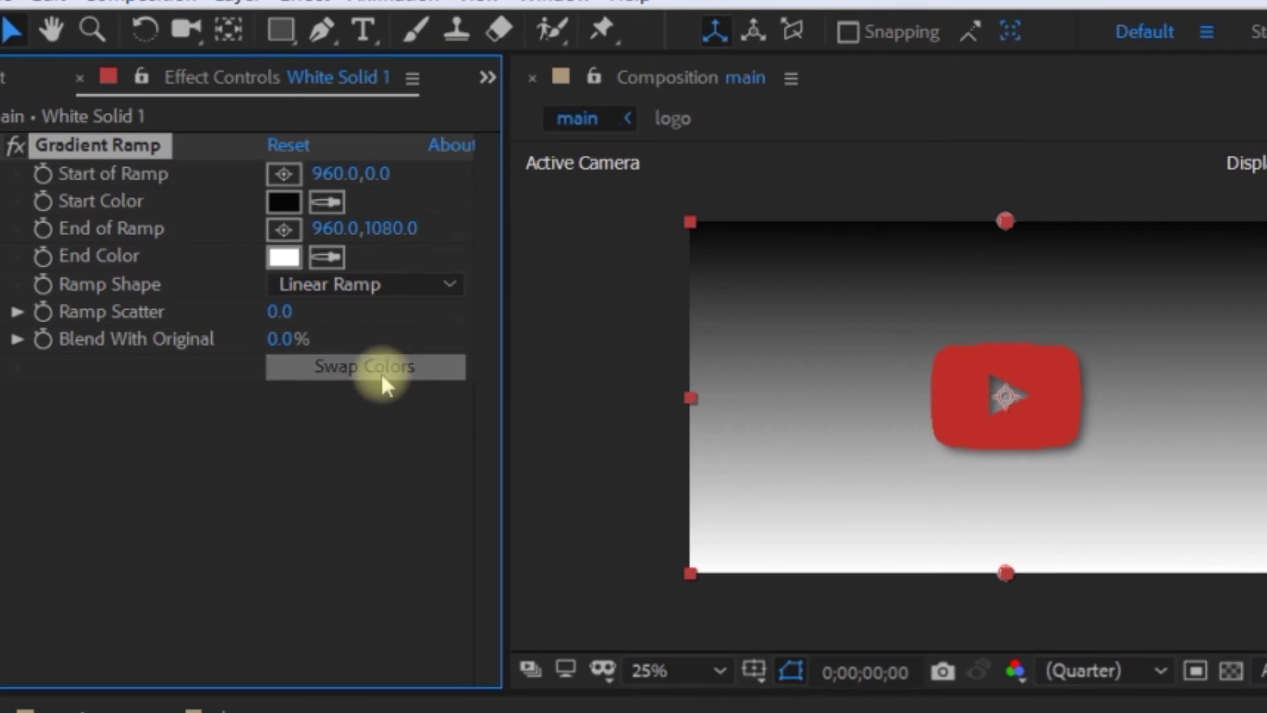
click(383, 380)
click(384, 380)
click(383, 378)
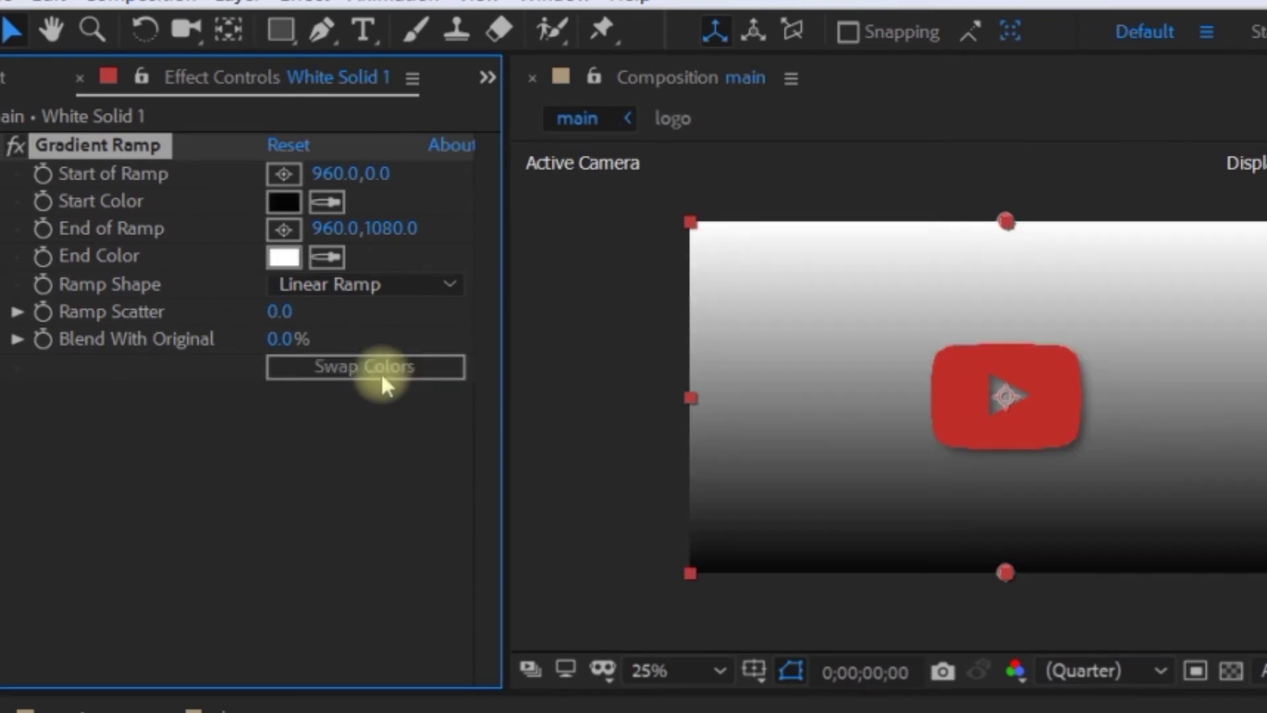
Change the Gradient Ramp's shape to Radial Ramp and set its Start of Ramp to 960, 519.
click(409, 288)
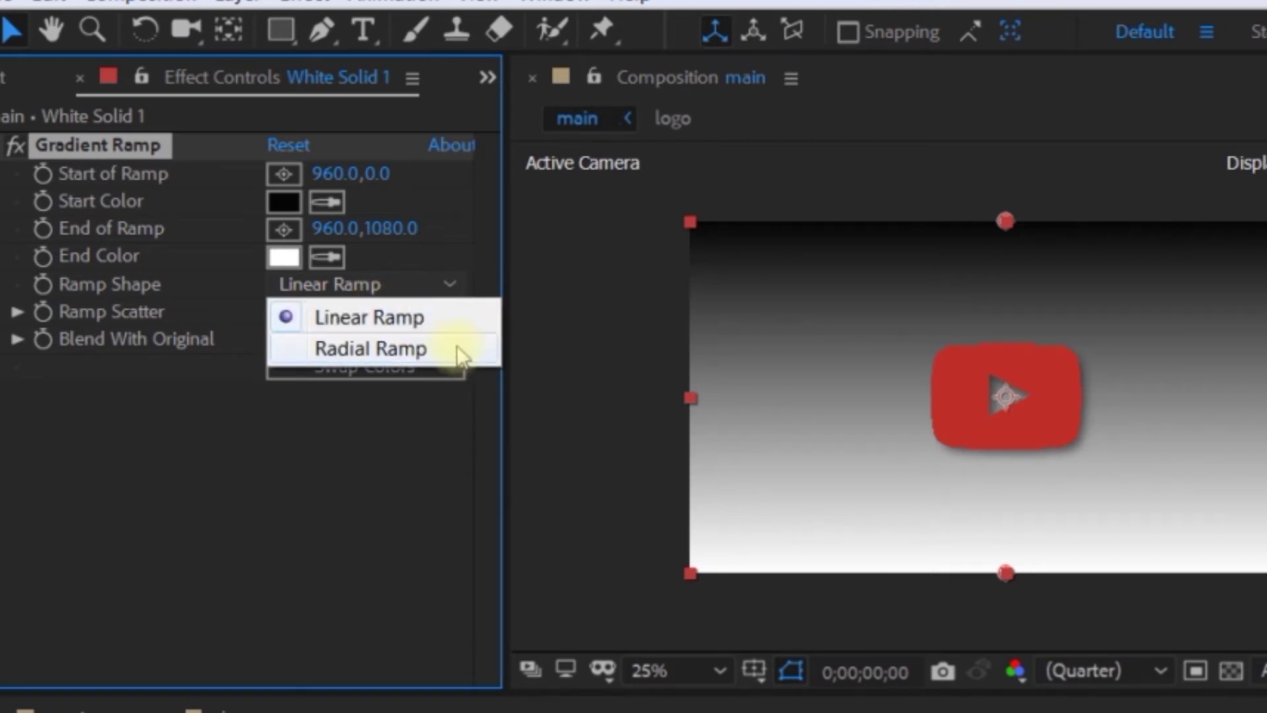
click(476, 351)
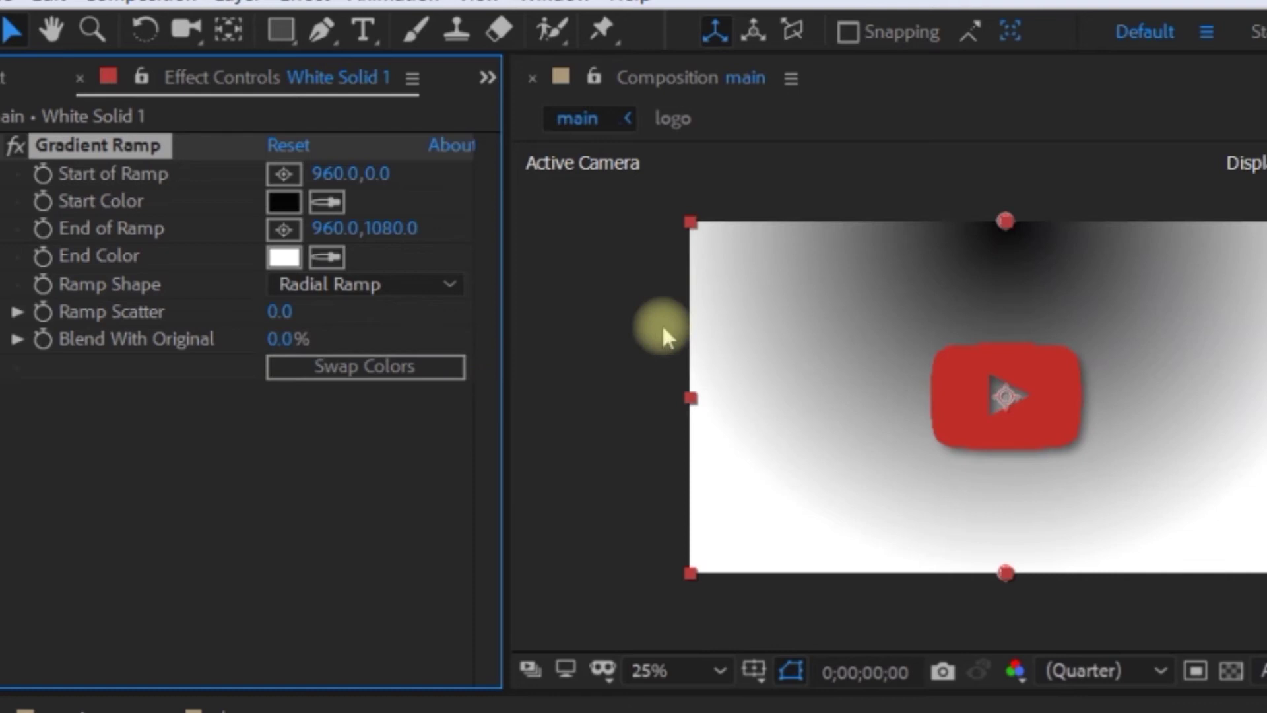
key(comma)
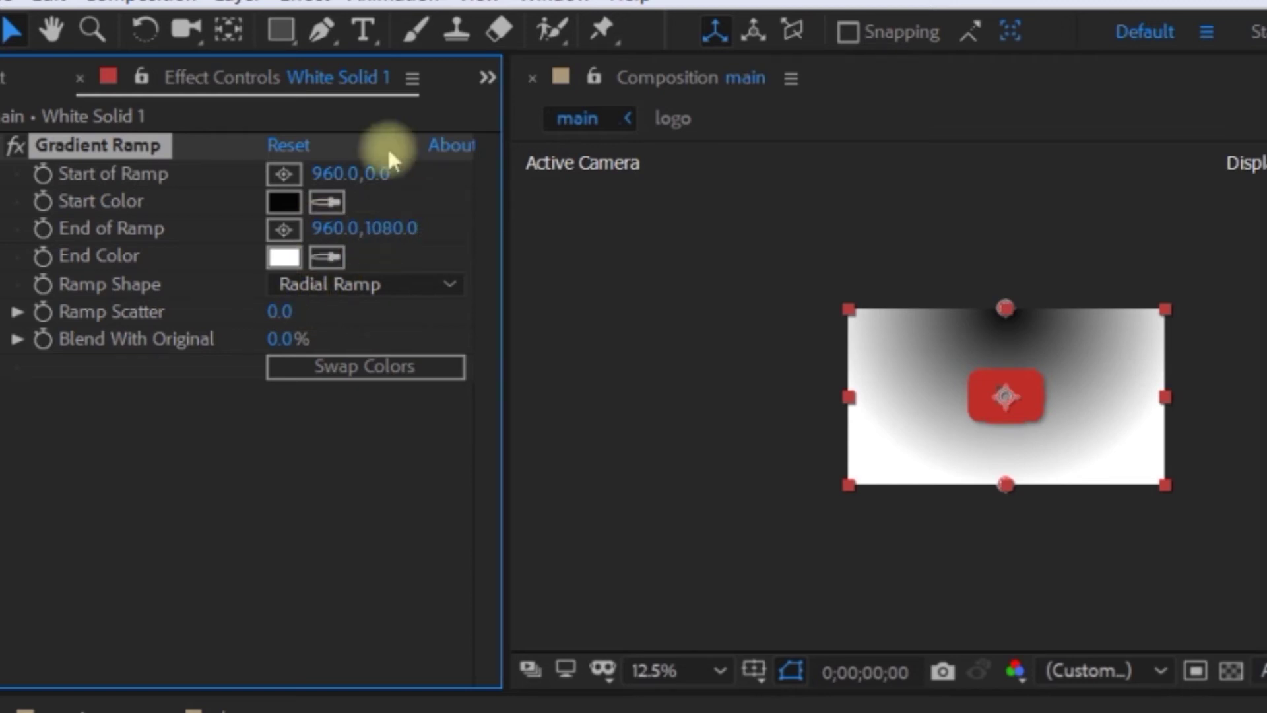
drag(369, 181, 1254, 118)
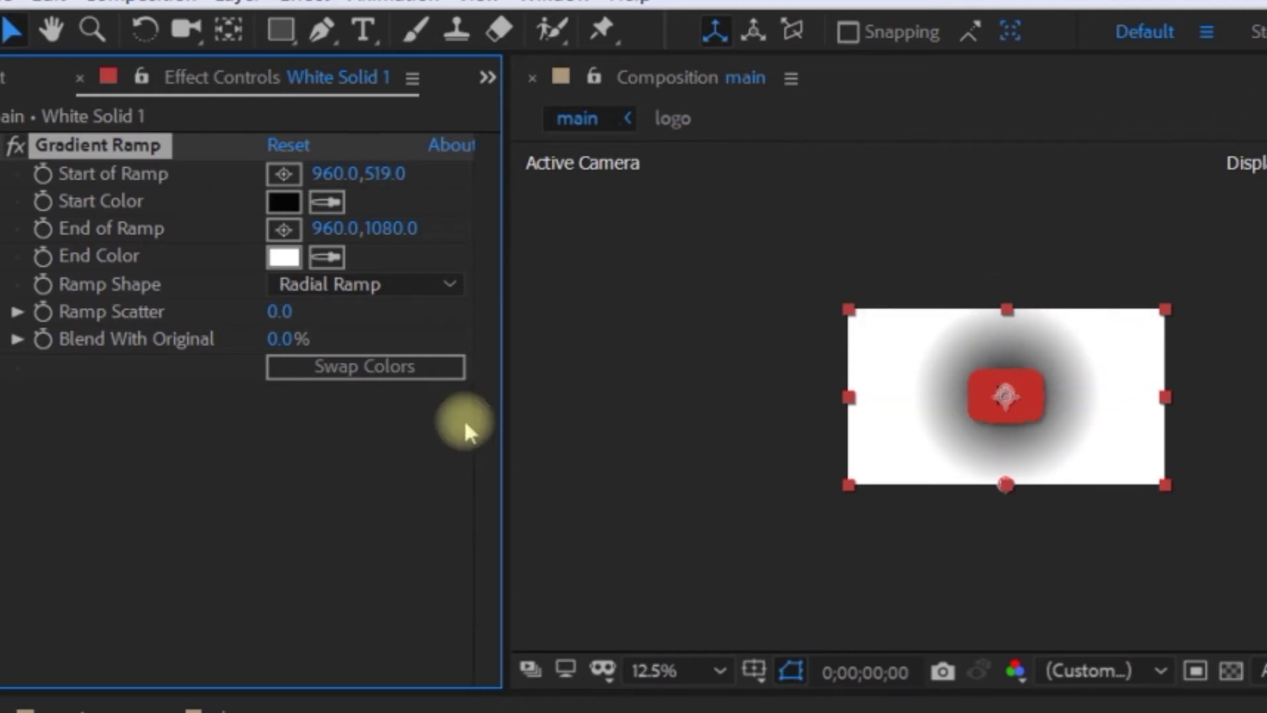
Swap the Gradient Ramp's colors and move its End of Ramp point to about 80, 1112, near the solid's lower-left corner.
click(365, 368)
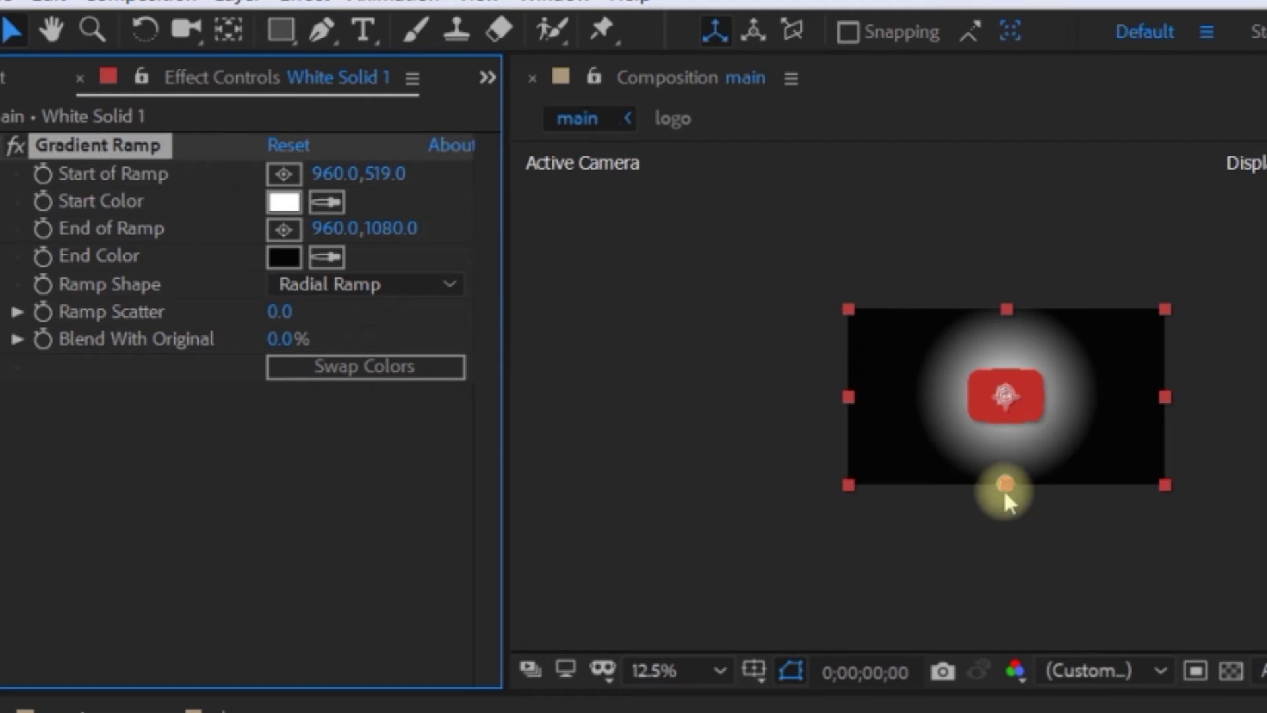
key(period)
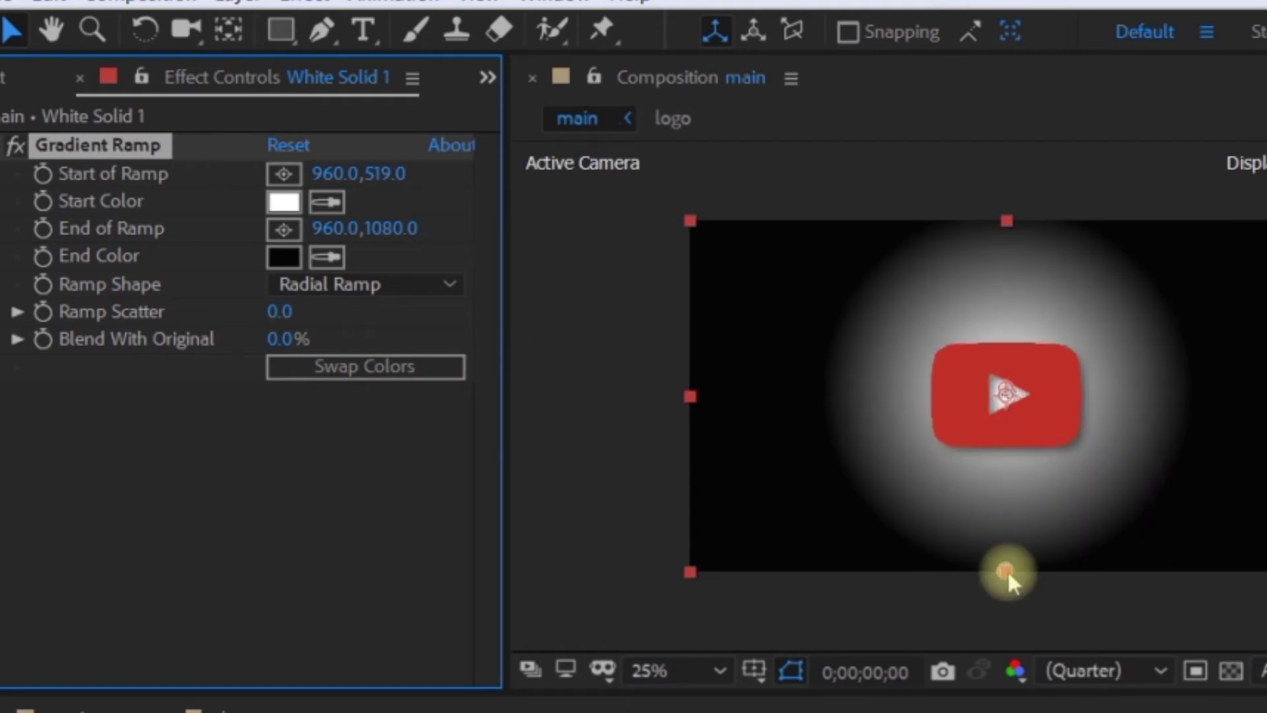
key(comma)
drag(1006, 486, 858, 488)
key(period)
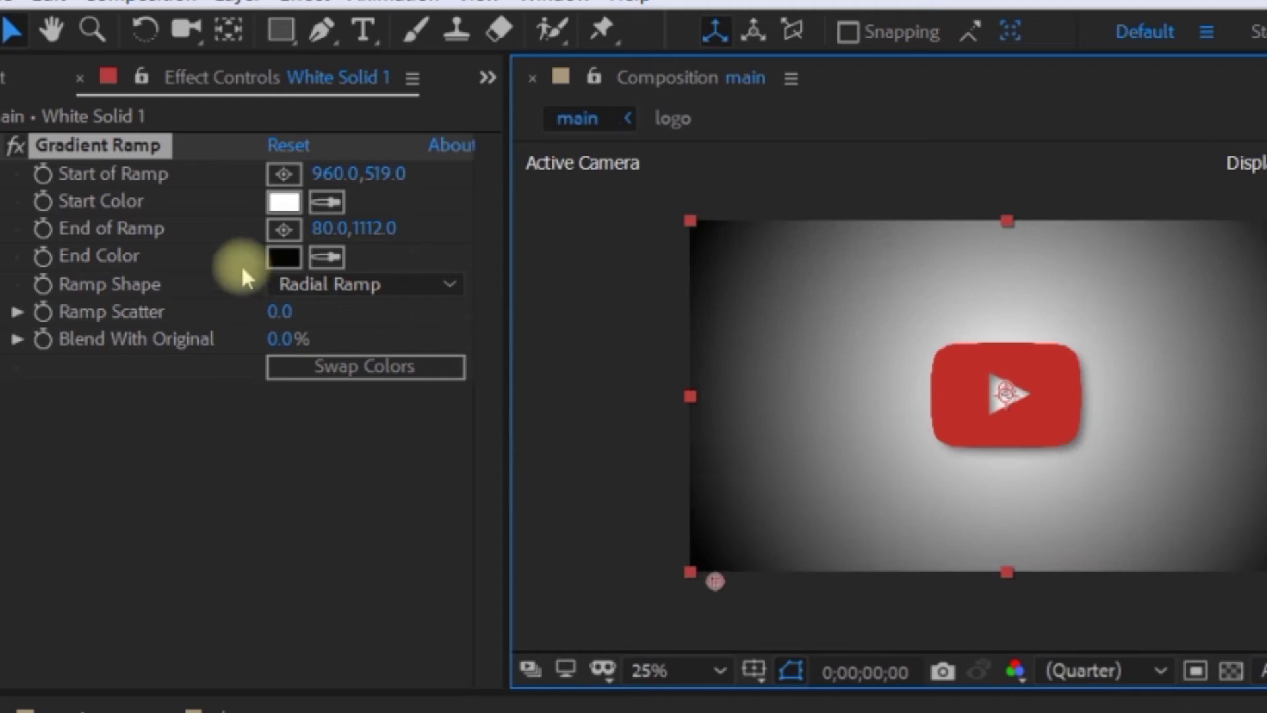
Set the Gradient Ramp's End Color to gray 777777 and deselect the white solid.
click(282, 258)
drag(546, 529, 509, 525)
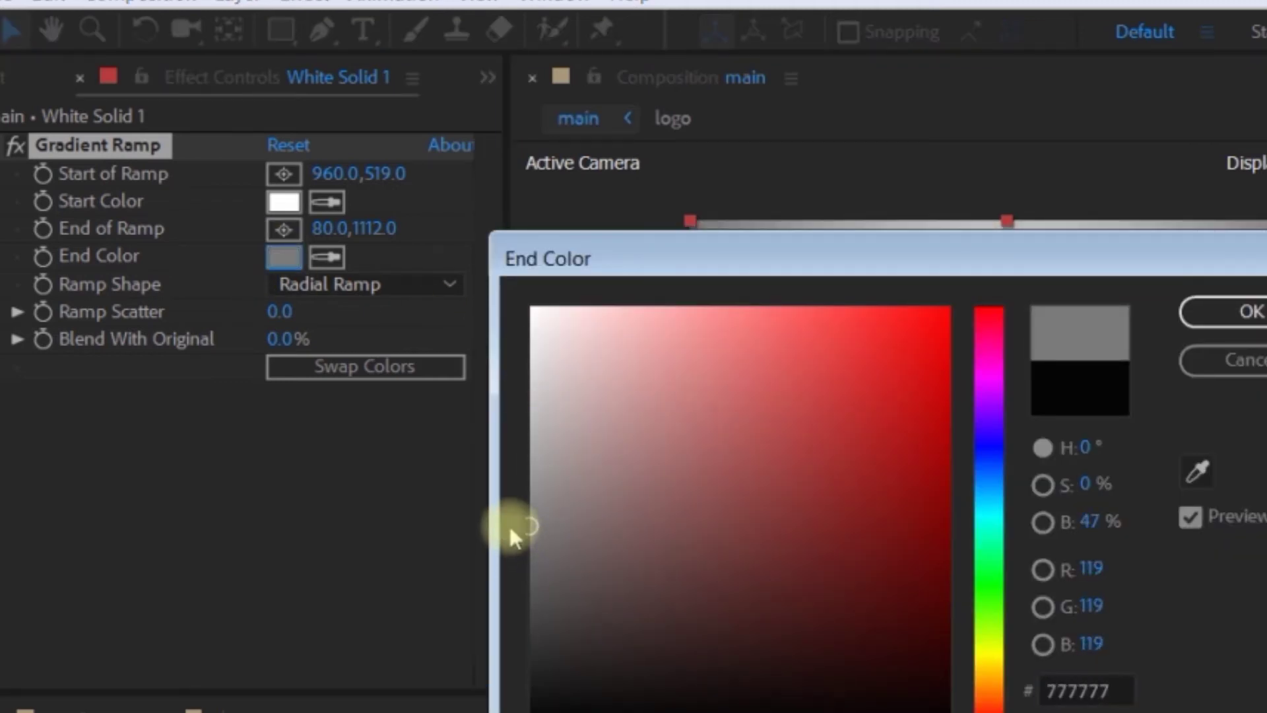
drag(509, 526, 509, 526)
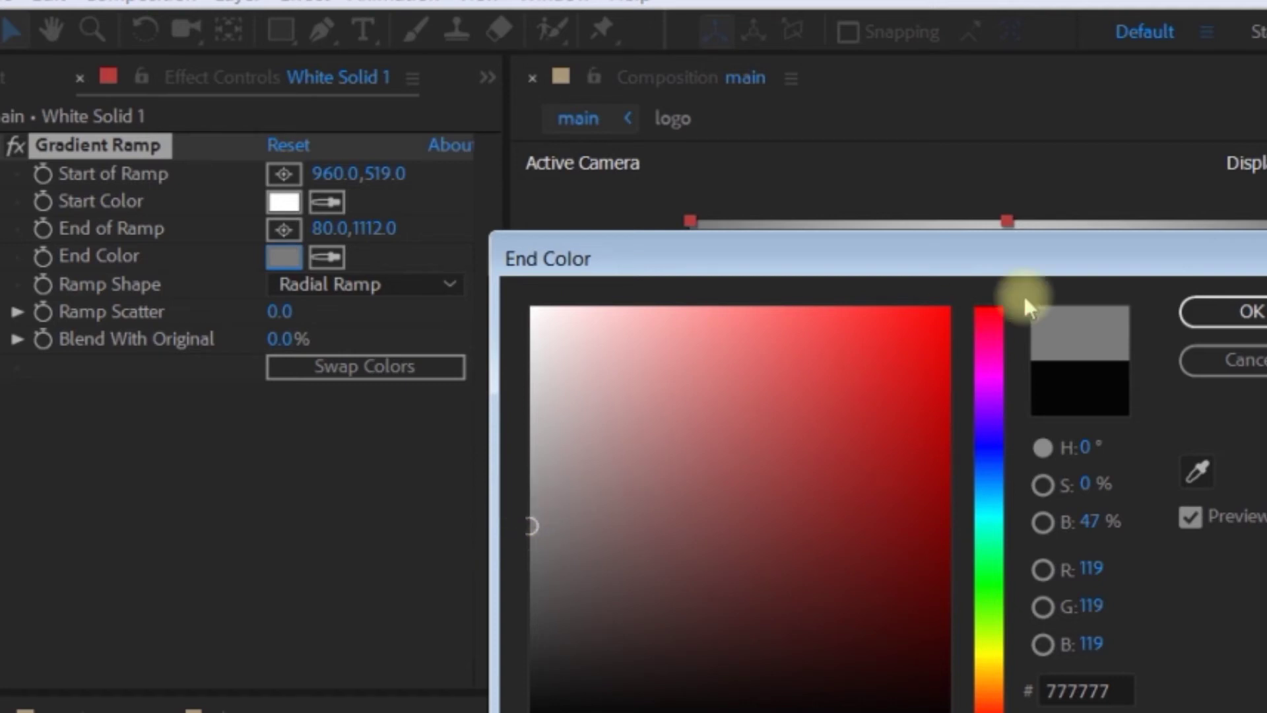
click(1250, 311)
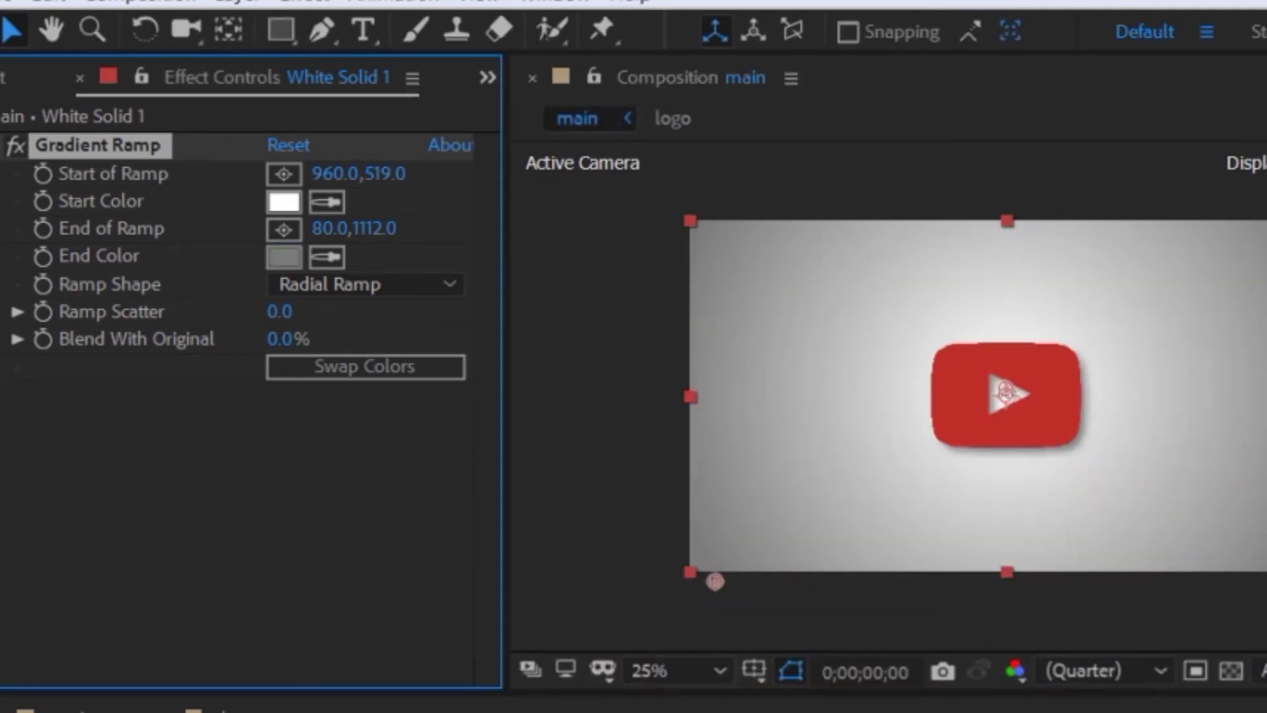
click(627, 462)
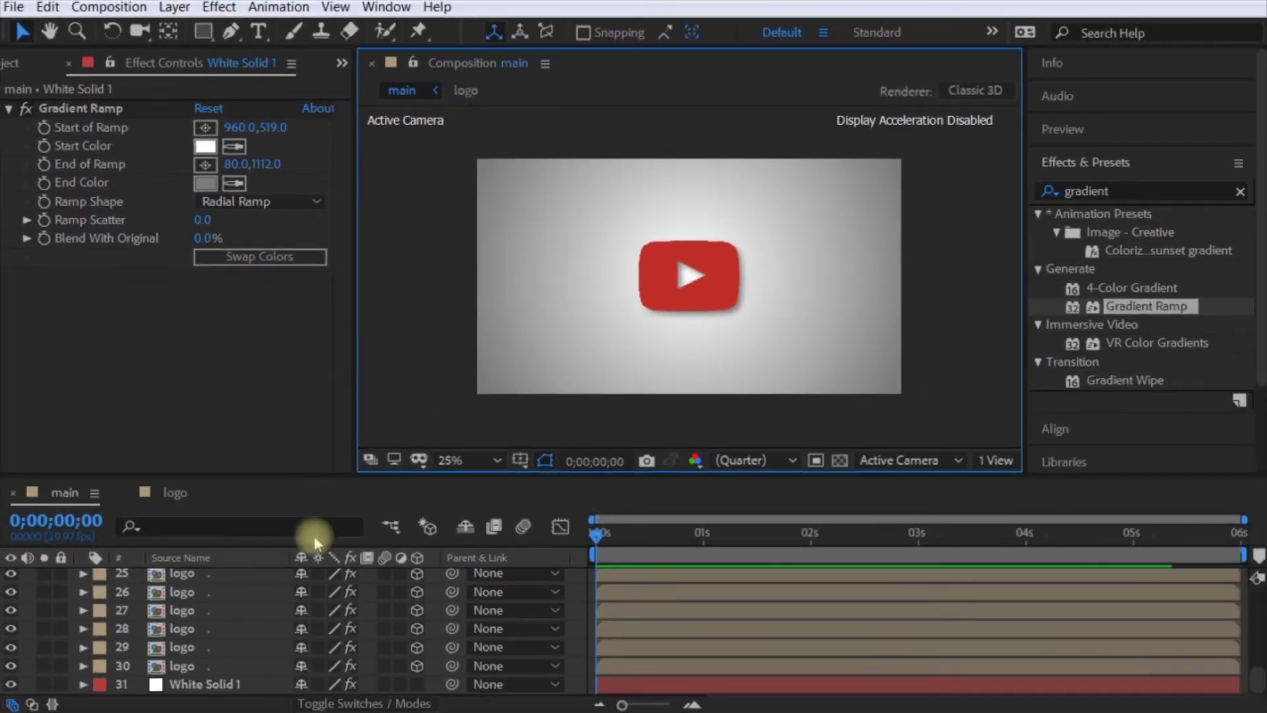
Add a Two-Node Camera with the 50mm preset to the main composition, above the logo layers.
click(224, 647)
scroll(226, 621, up, 8)
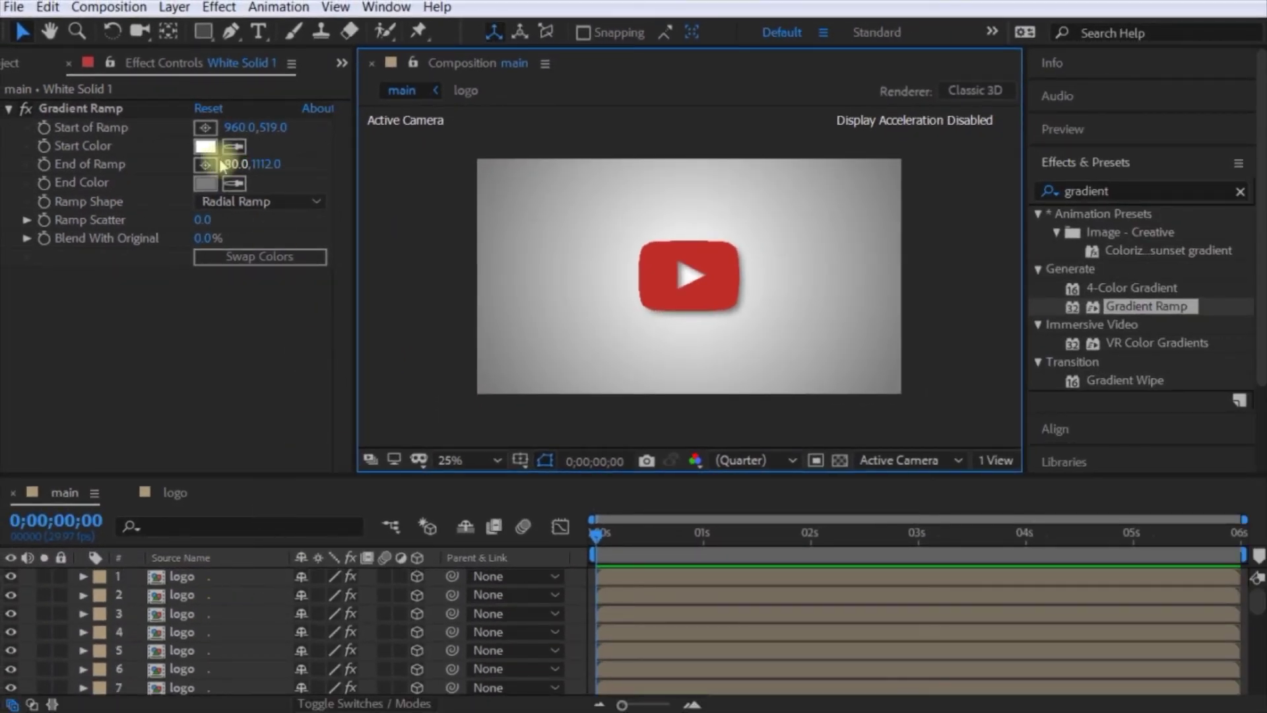
click(6, 65)
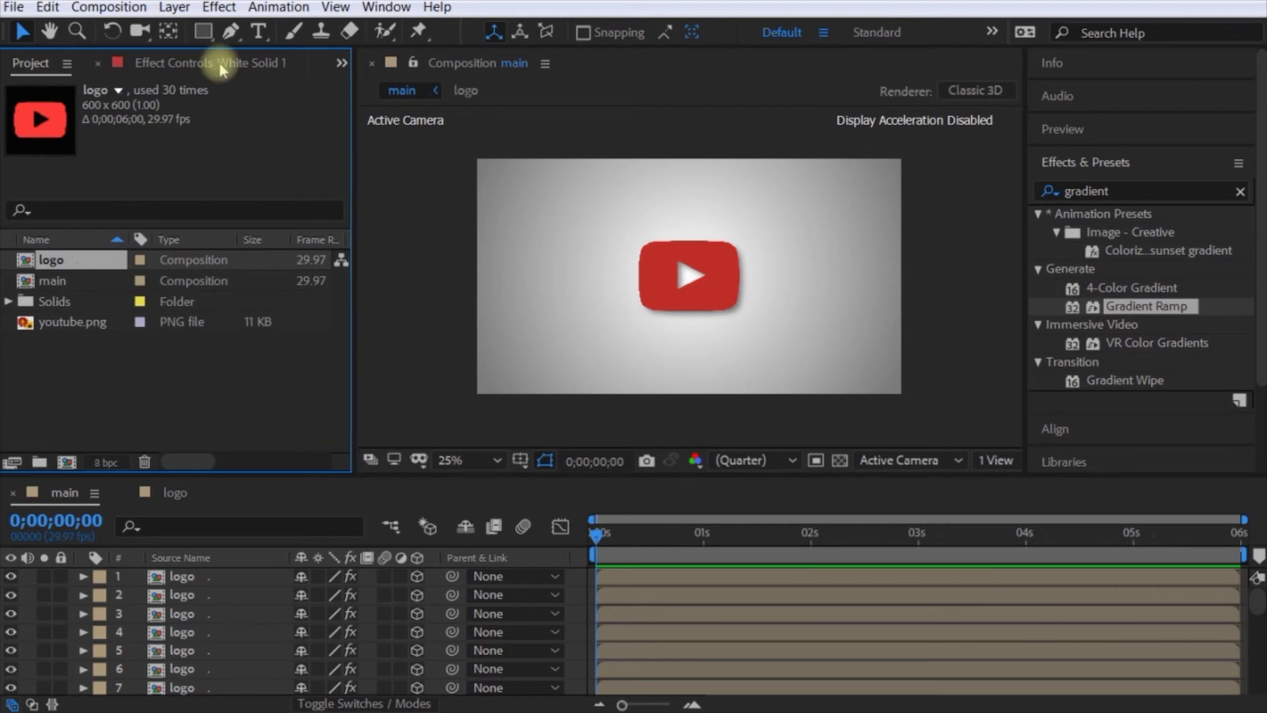
click(211, 579)
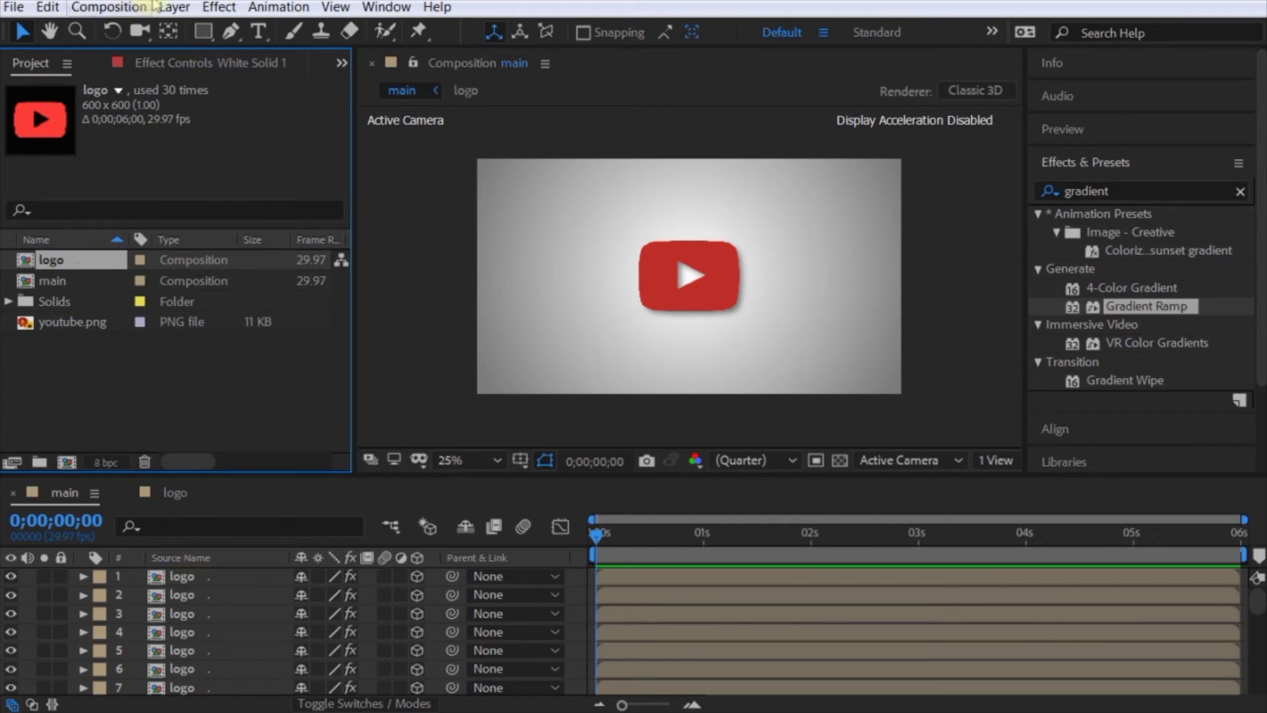
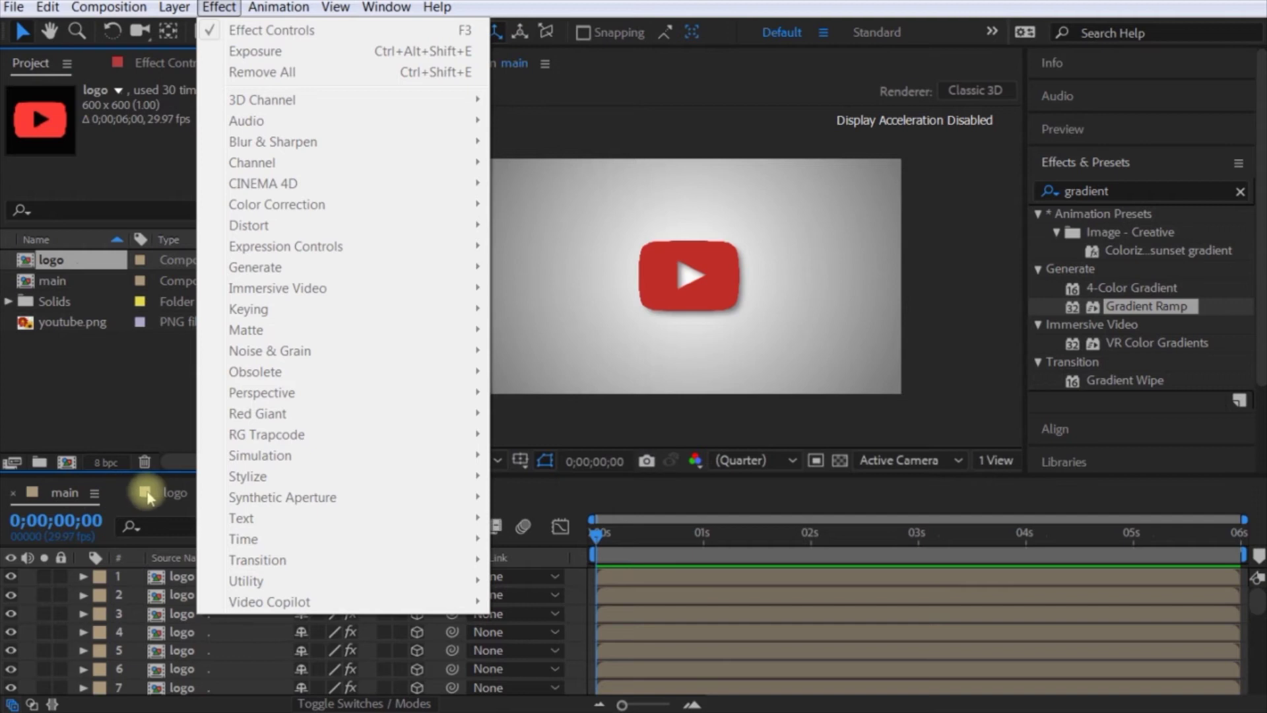
click(178, 493)
click(86, 489)
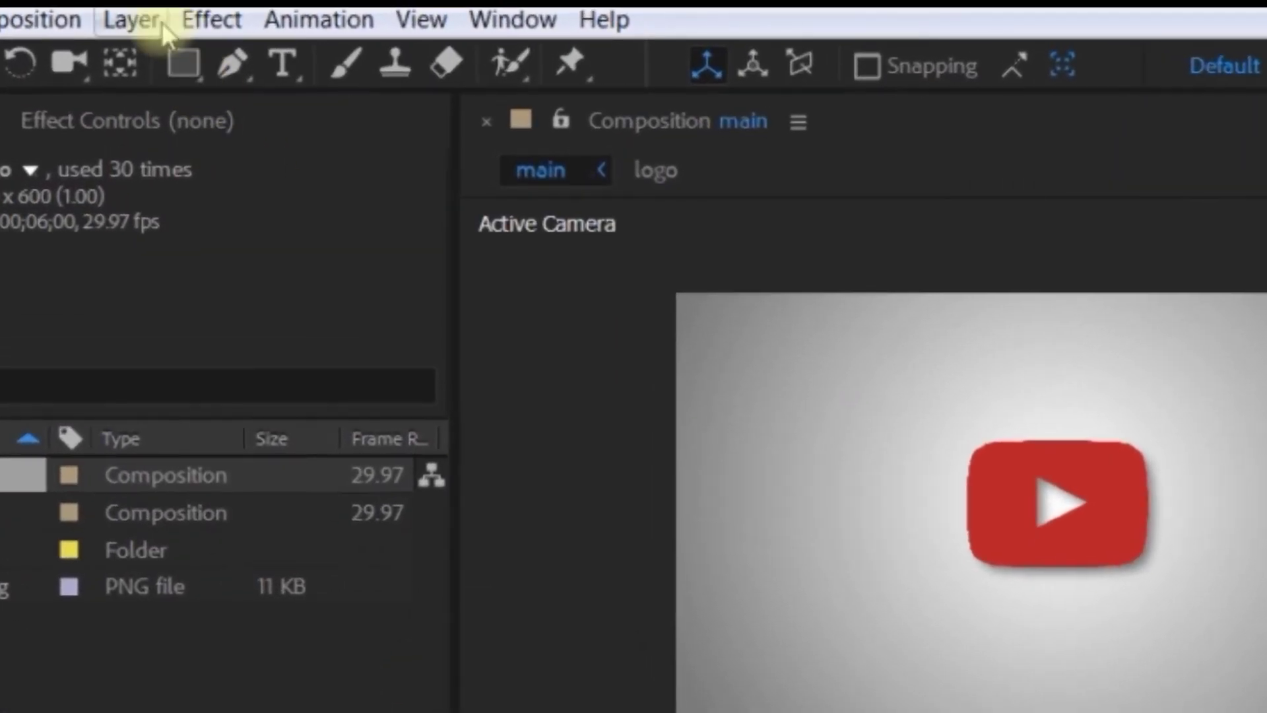
click(137, 18)
mouse_move(152, 62)
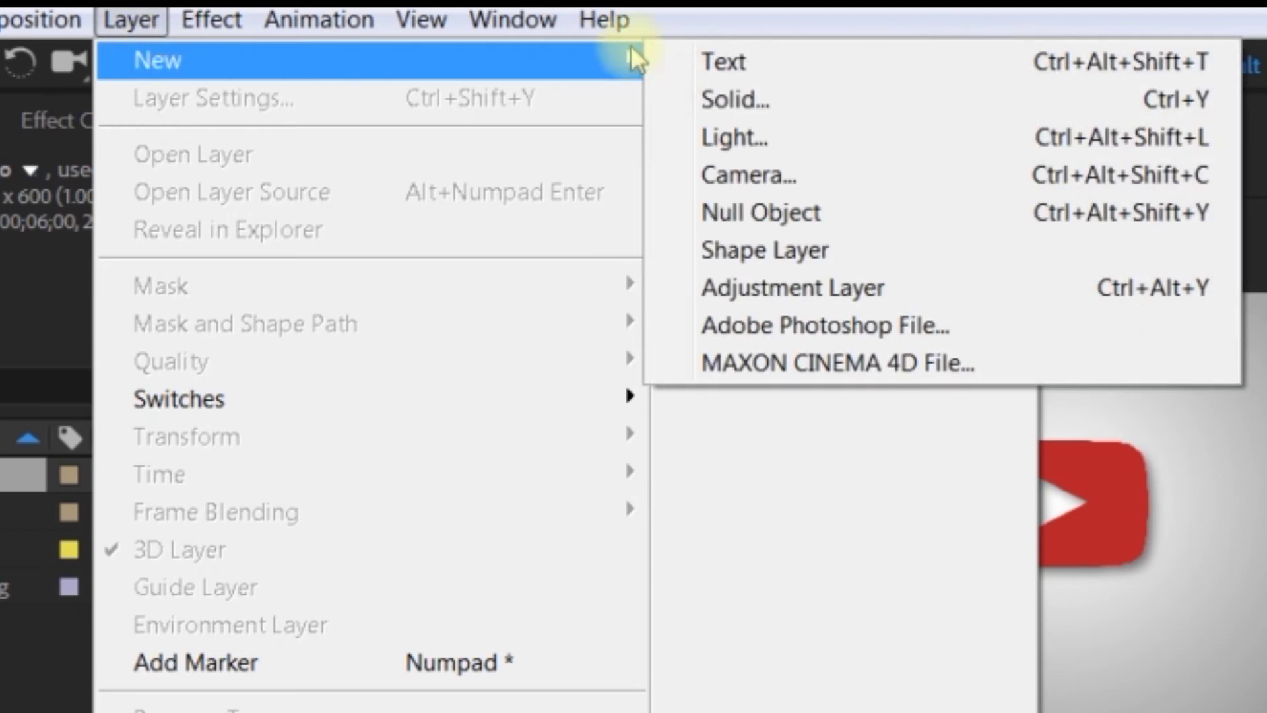
click(751, 175)
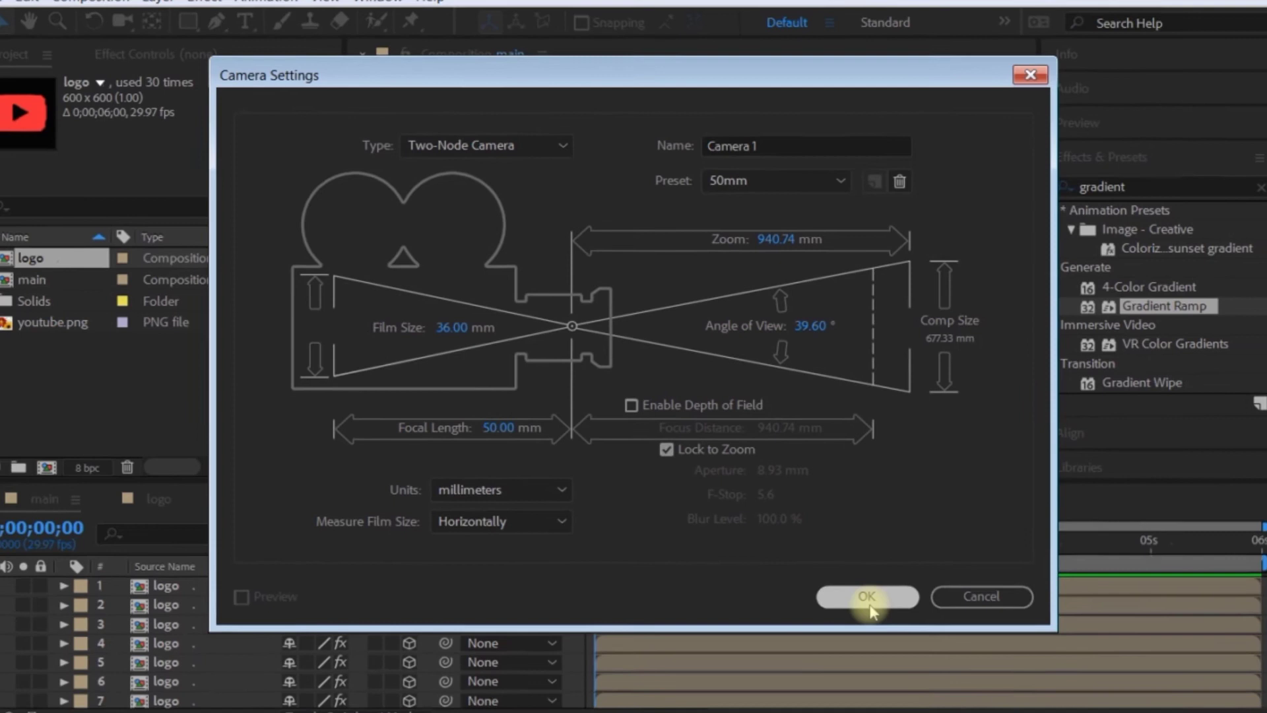
click(915, 657)
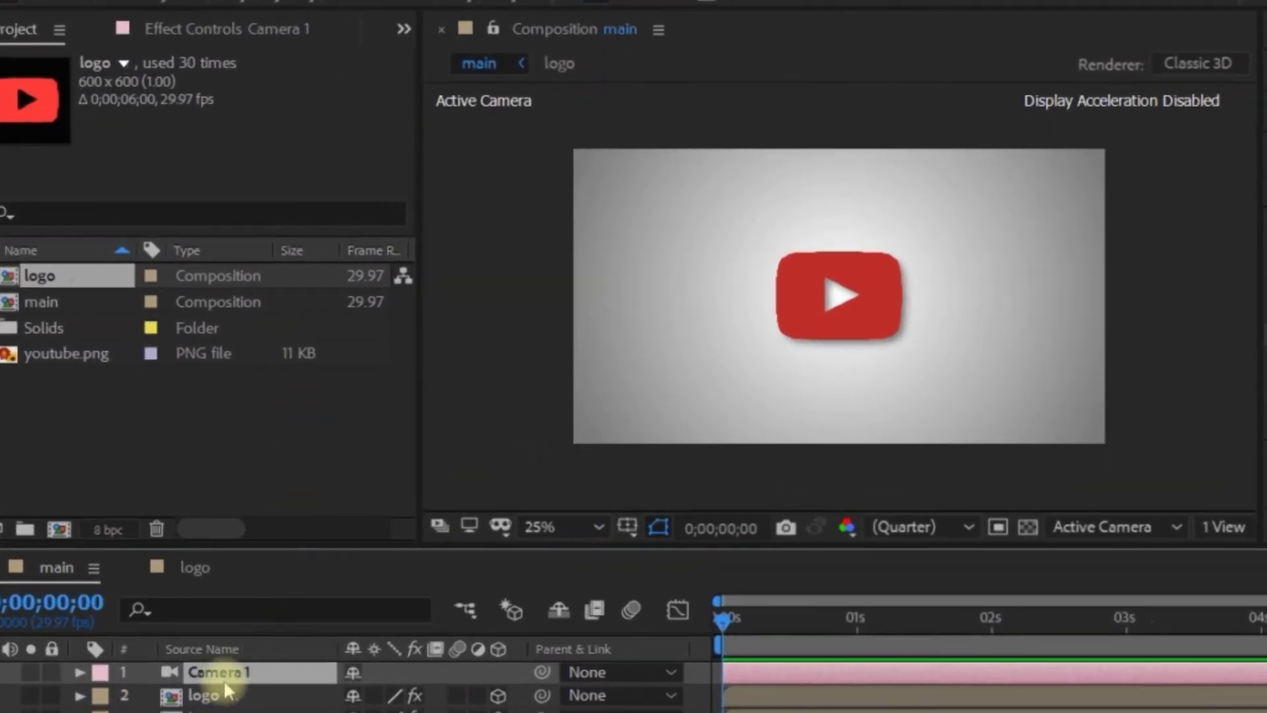
Delete the Exposure effect from the topmost logo layer, number 2, and return to the project items.
click(223, 693)
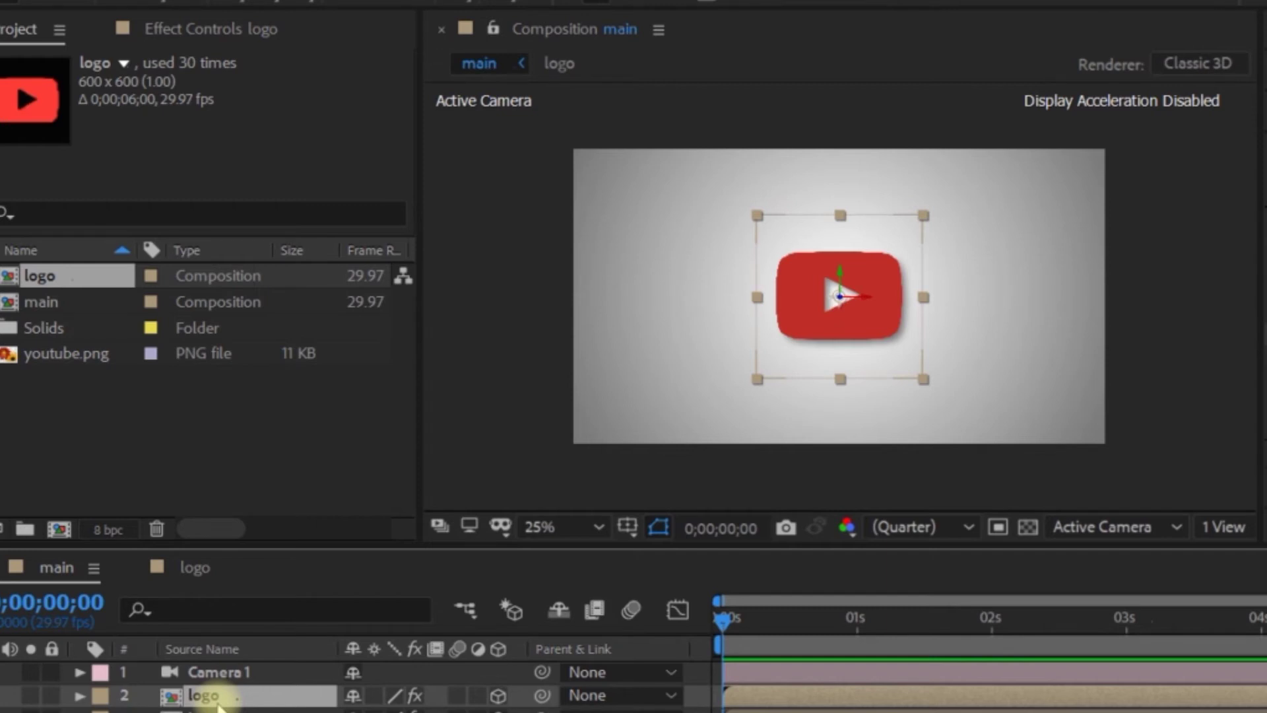
click(229, 30)
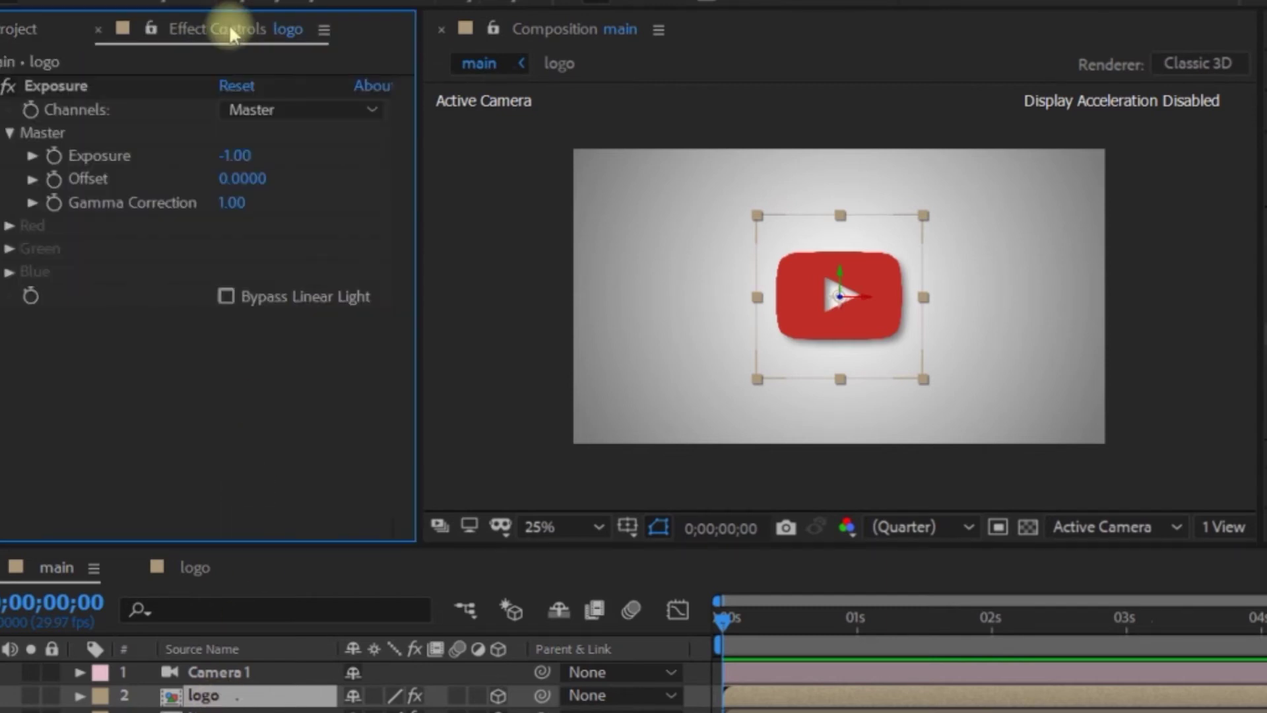
click(51, 89)
key(Delete)
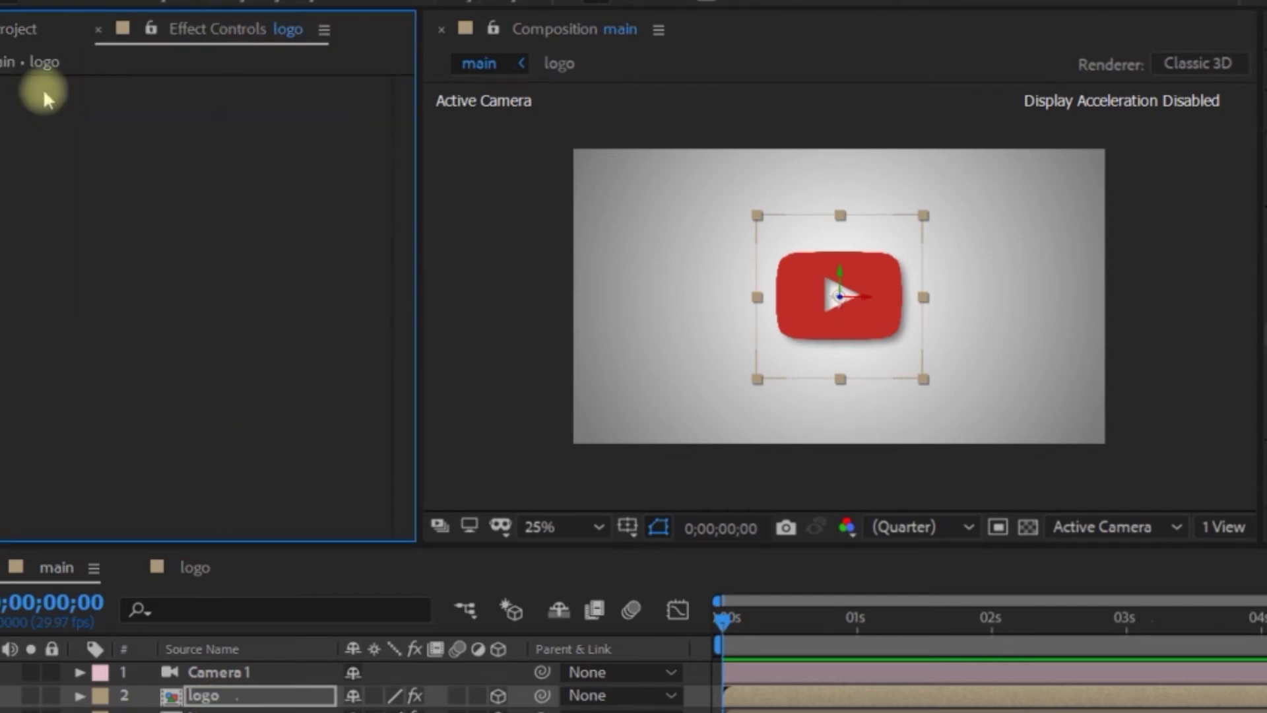
click(9, 30)
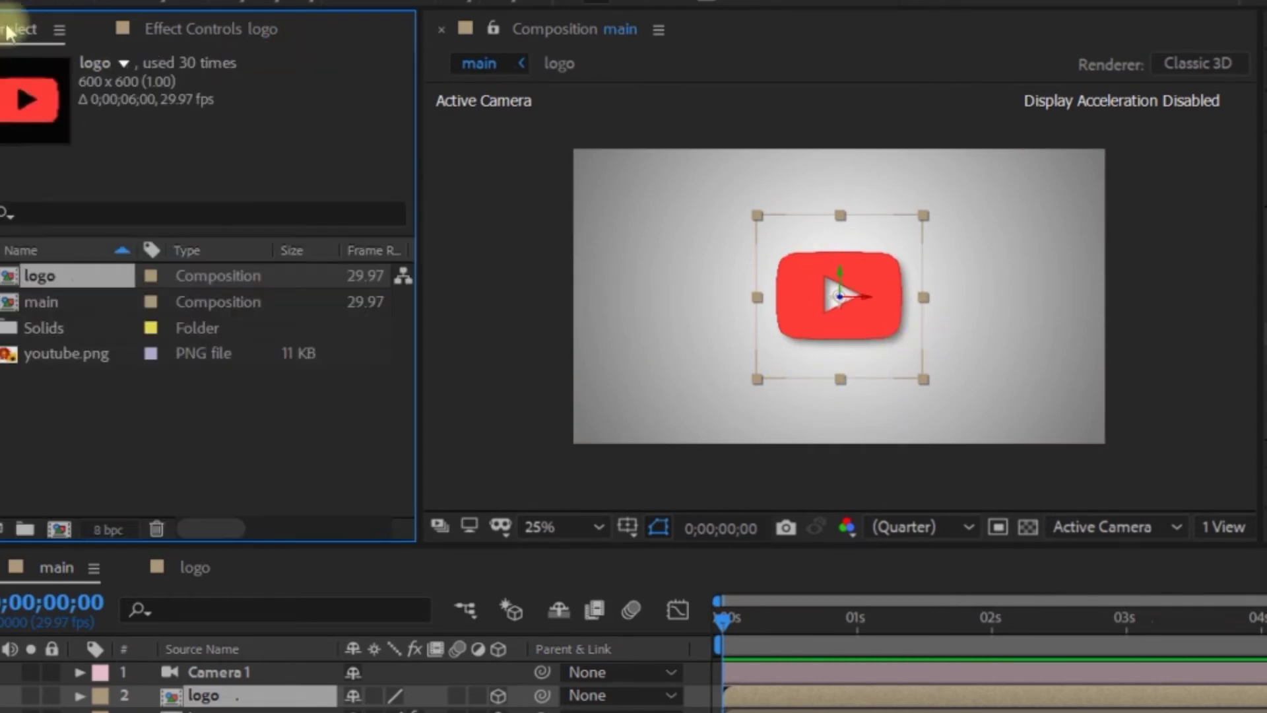
Orbit the new camera sideways with the Camera tool so the logo is seen at an angle with its extruded side.
click(251, 671)
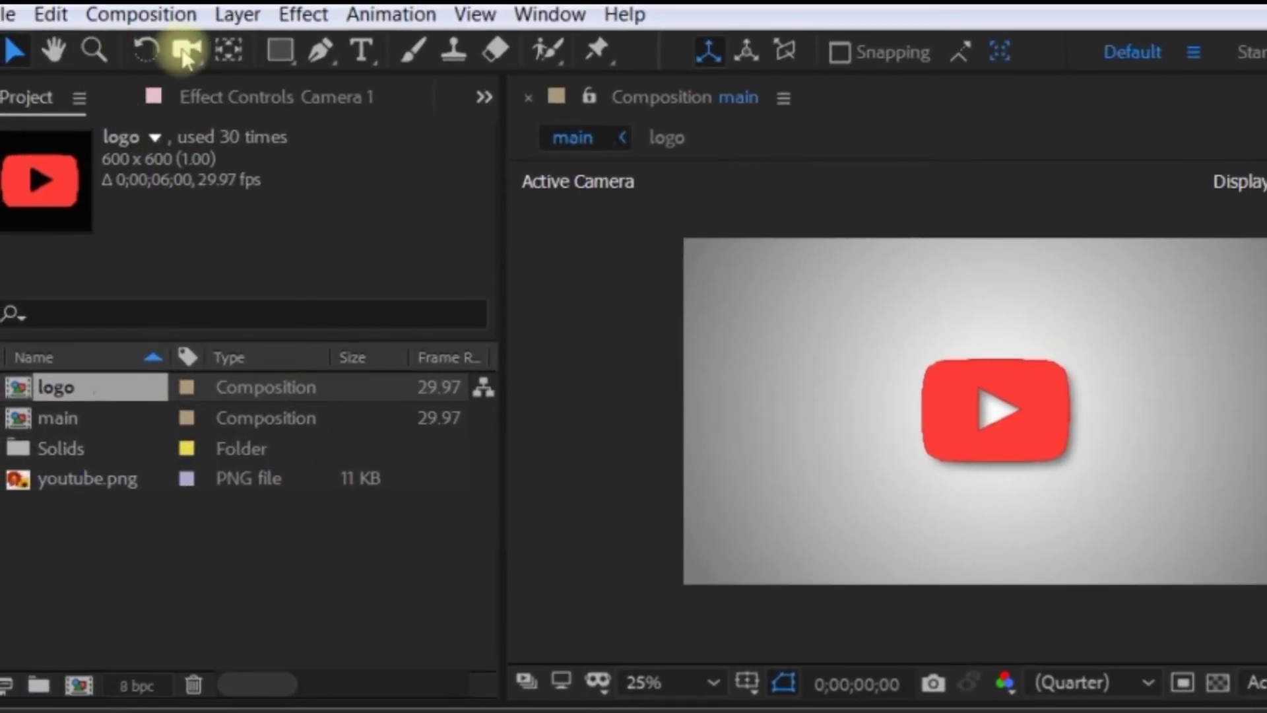
click(187, 52)
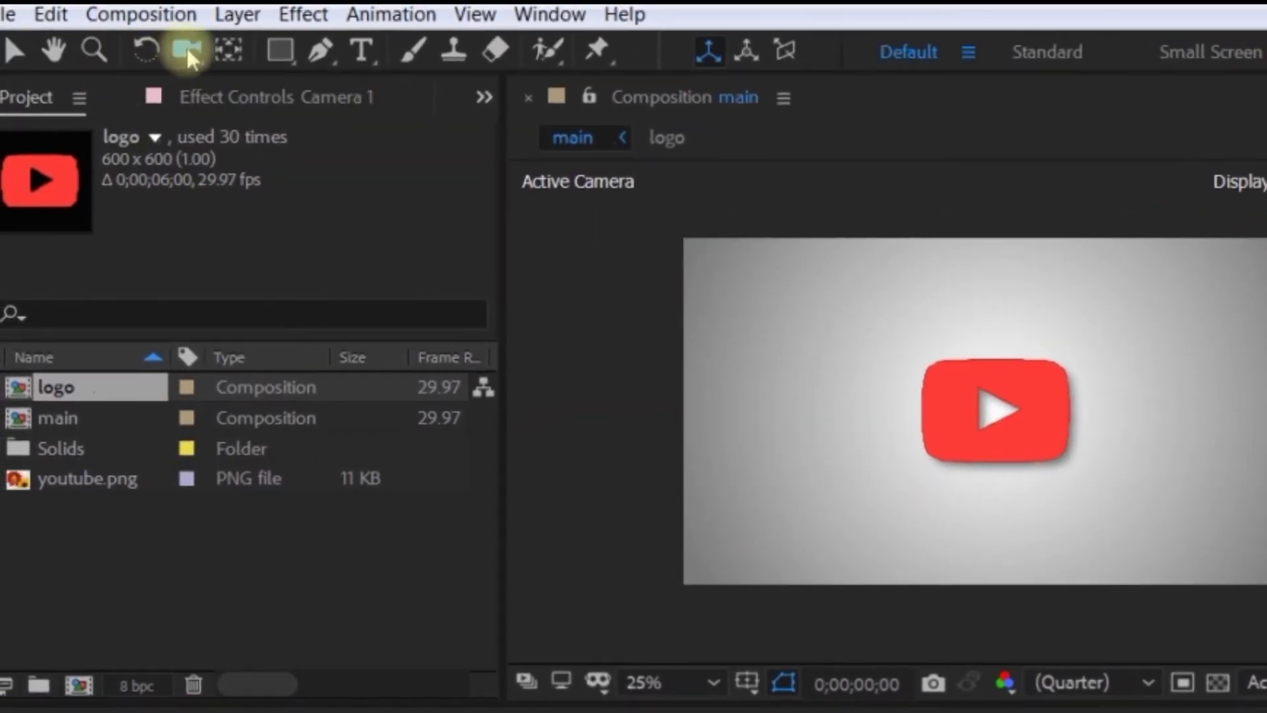
click(950, 415)
drag(950, 415, 983, 417)
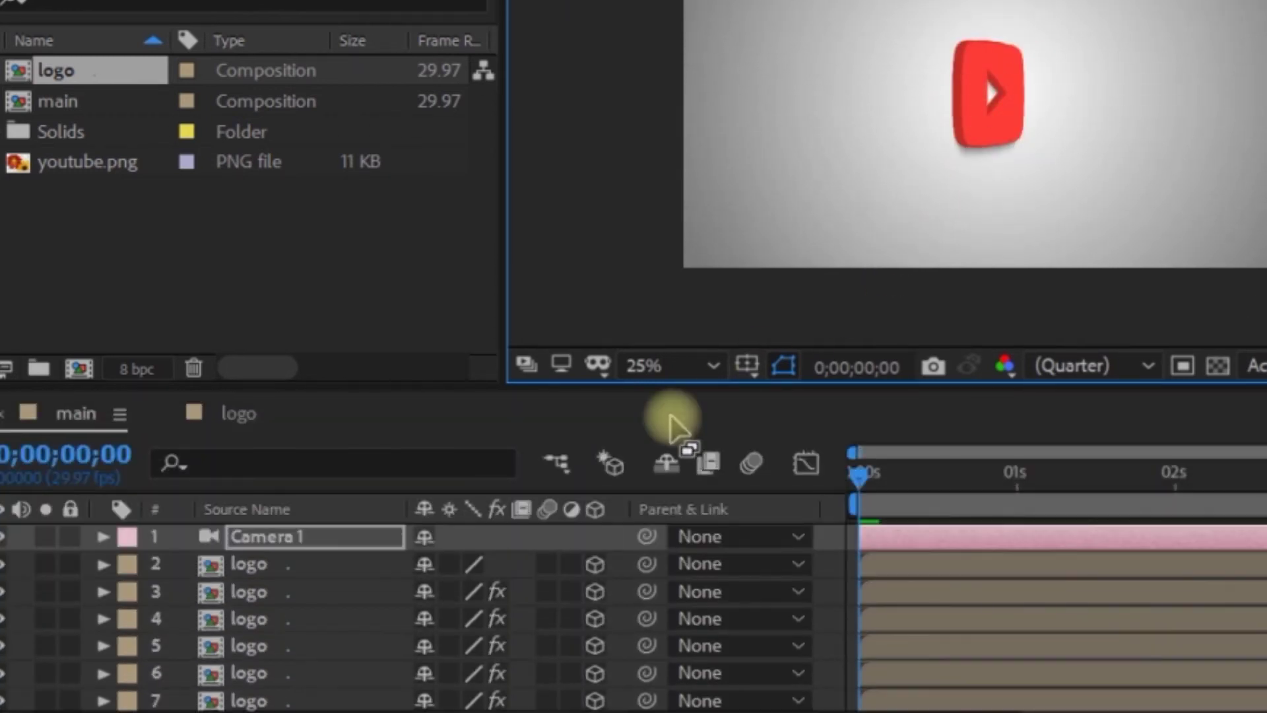
scroll(312, 592, down, 8)
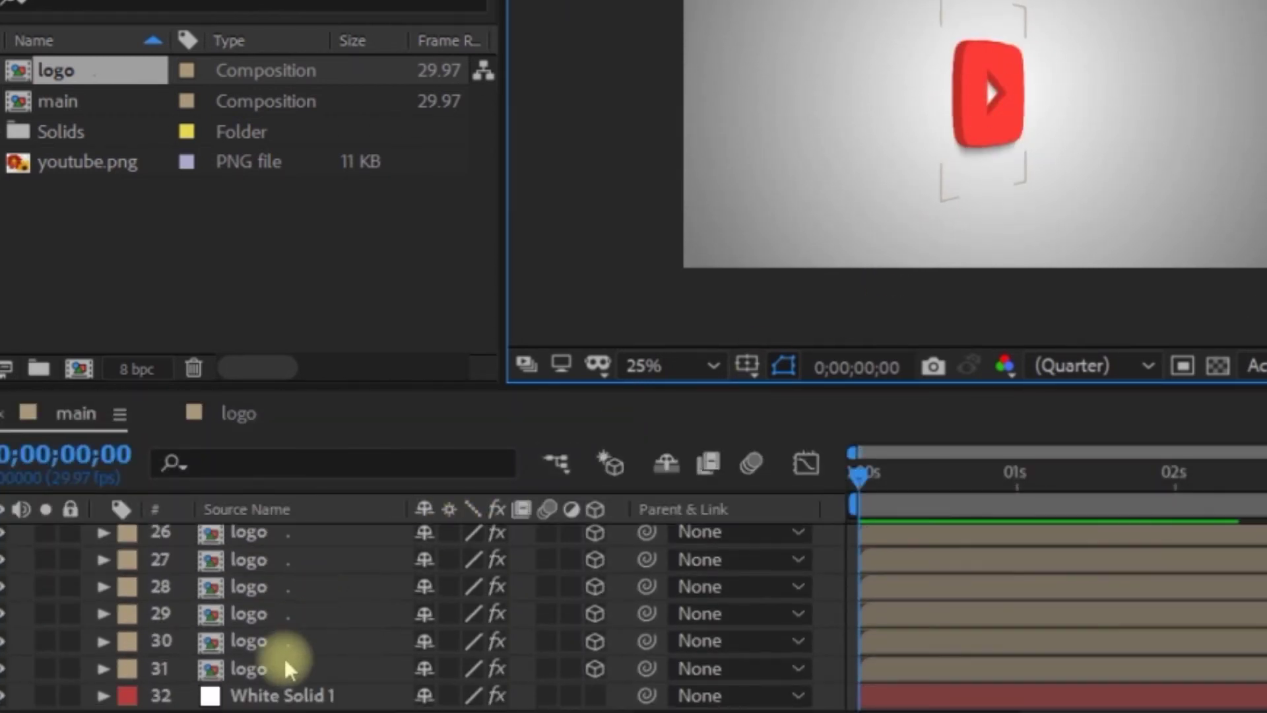
click(271, 671)
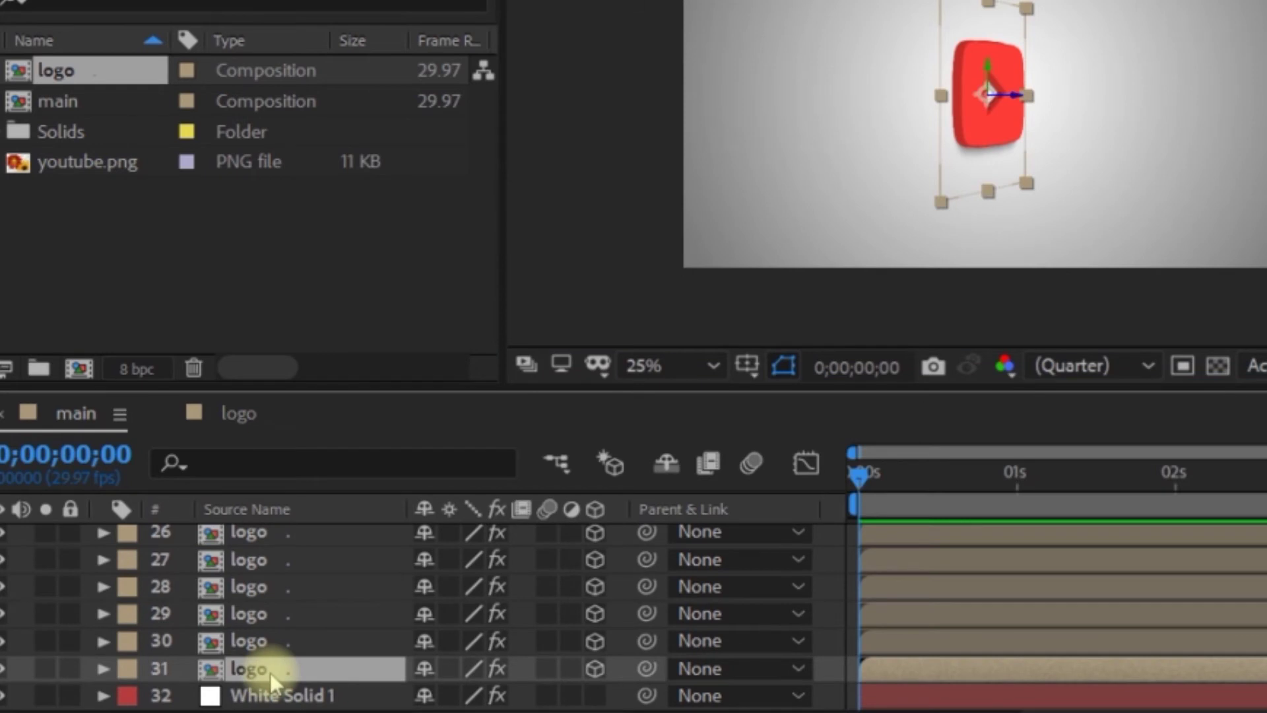
click(976, 182)
Keyframe Camera 1's Position at 0;00;00;00 and add a second Position keyframe at 0;00;03;00.
click(307, 540)
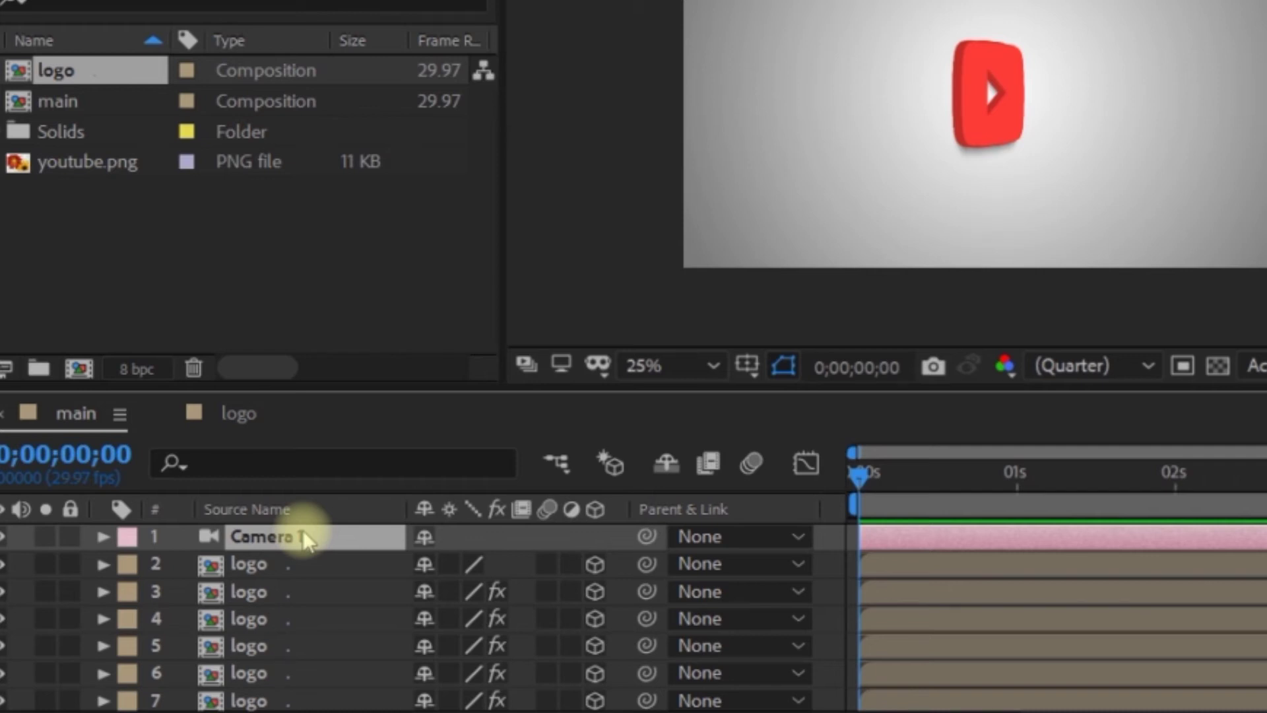
key(p)
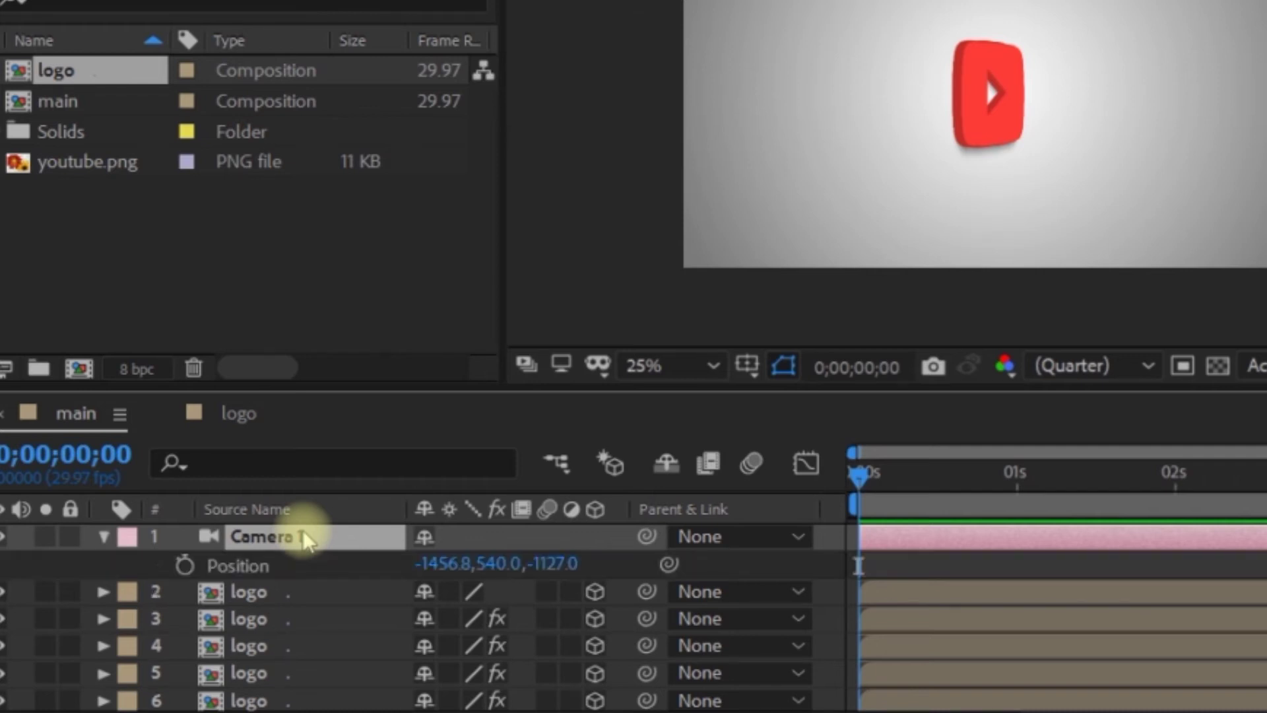
click(178, 569)
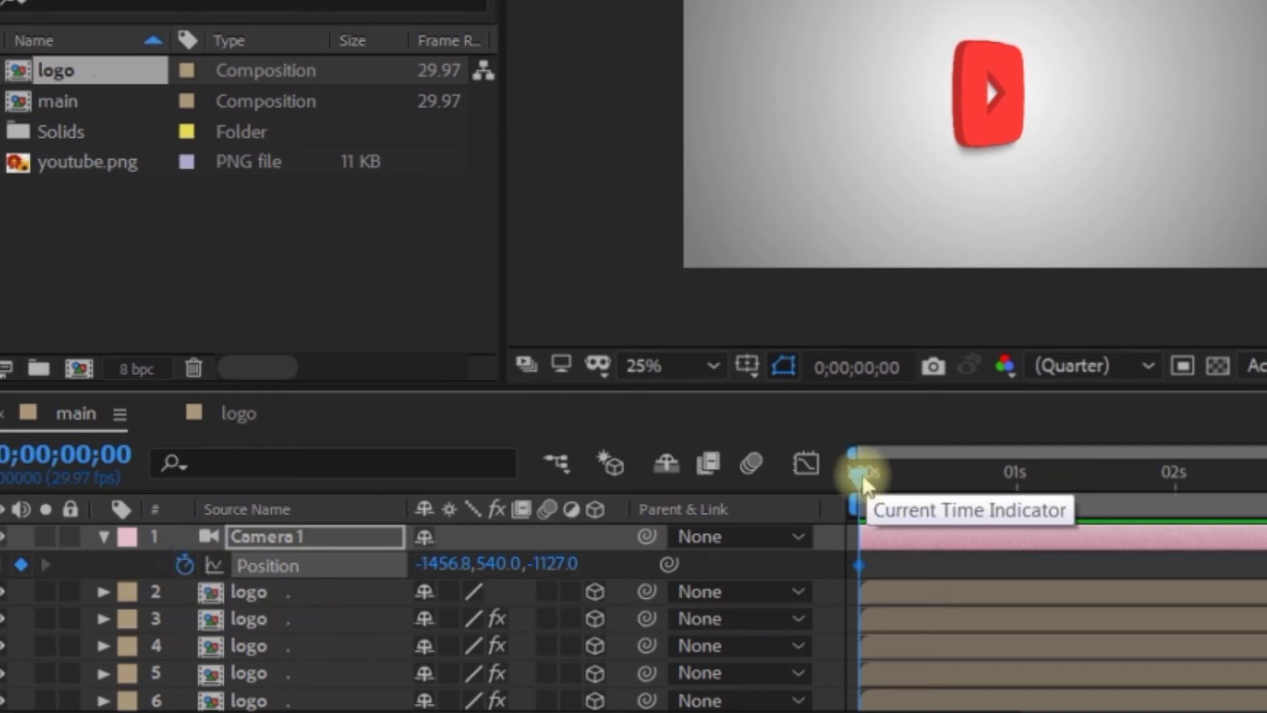
drag(862, 485, 1134, 493)
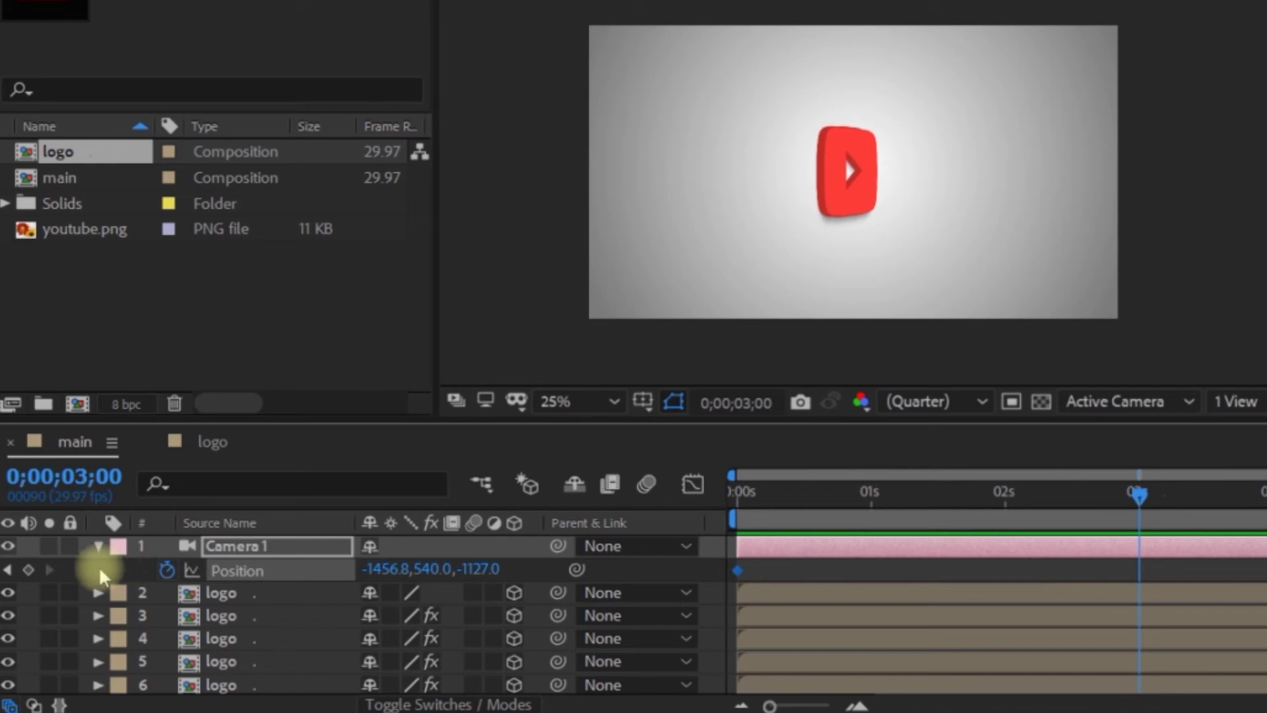
click(29, 571)
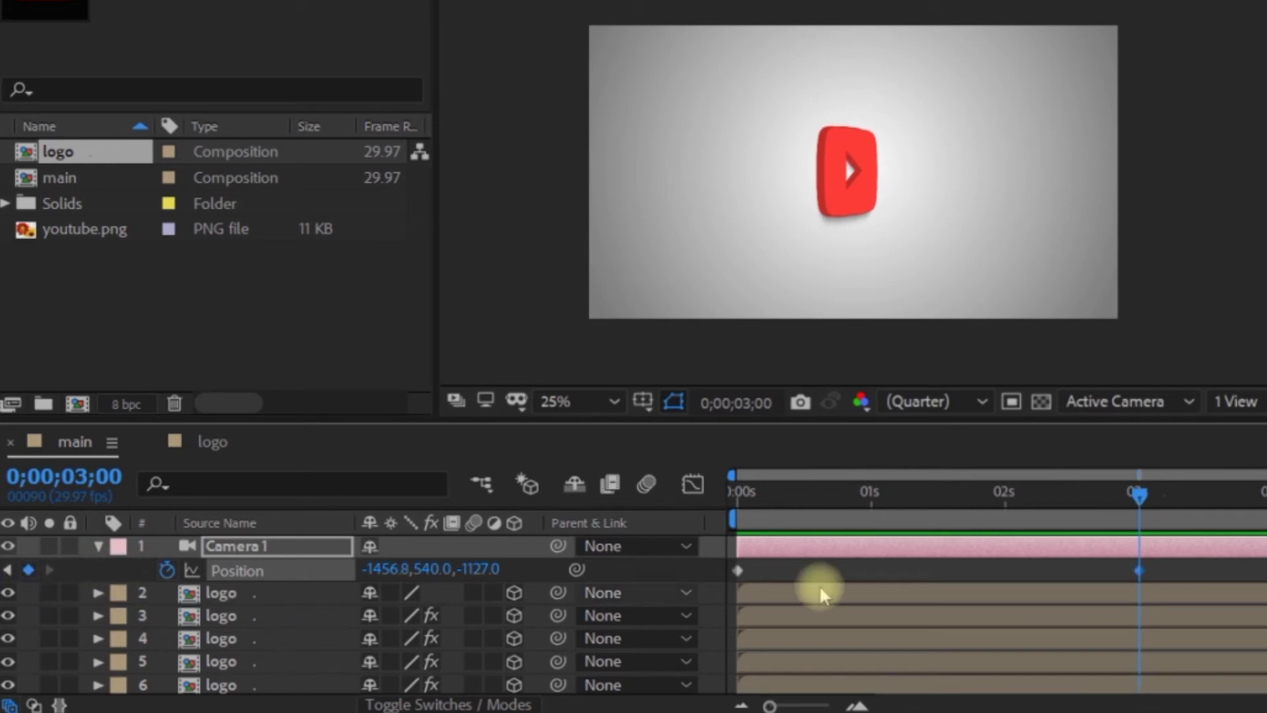
Apply Easy Ease to both of Camera 1's Position keyframes.
click(1120, 567)
drag(1182, 568, 737, 568)
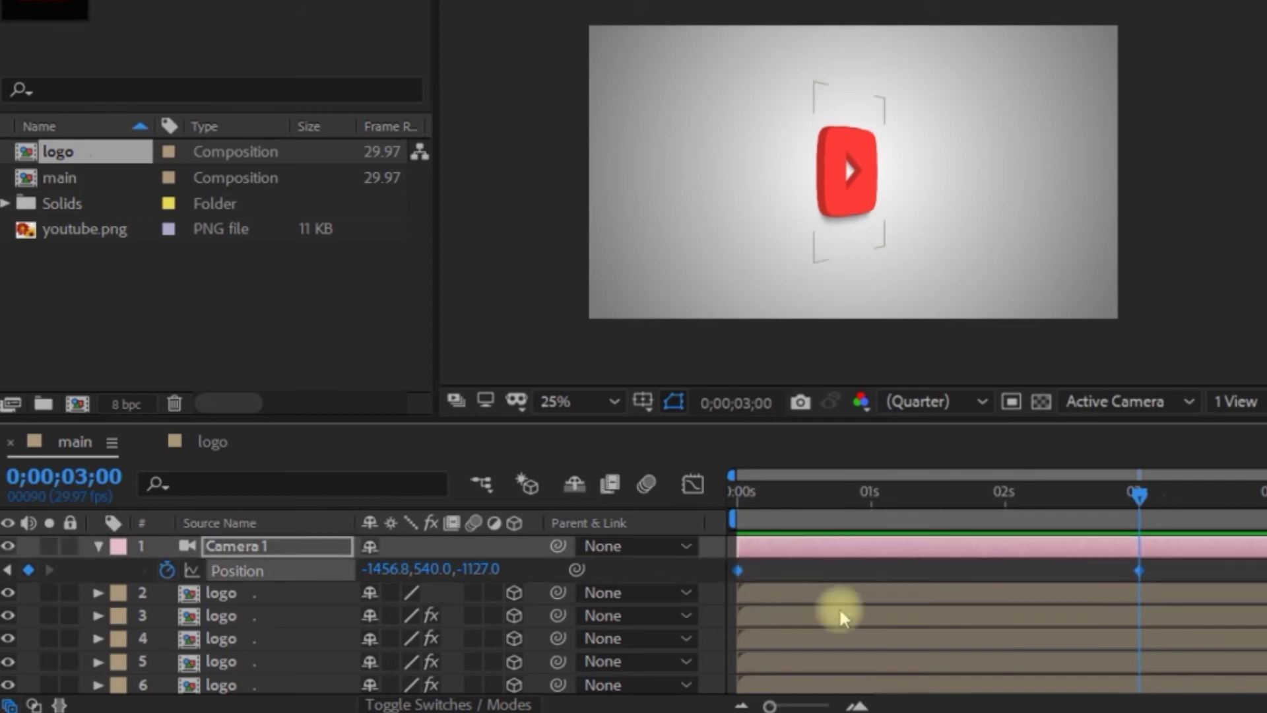
click(235, 572)
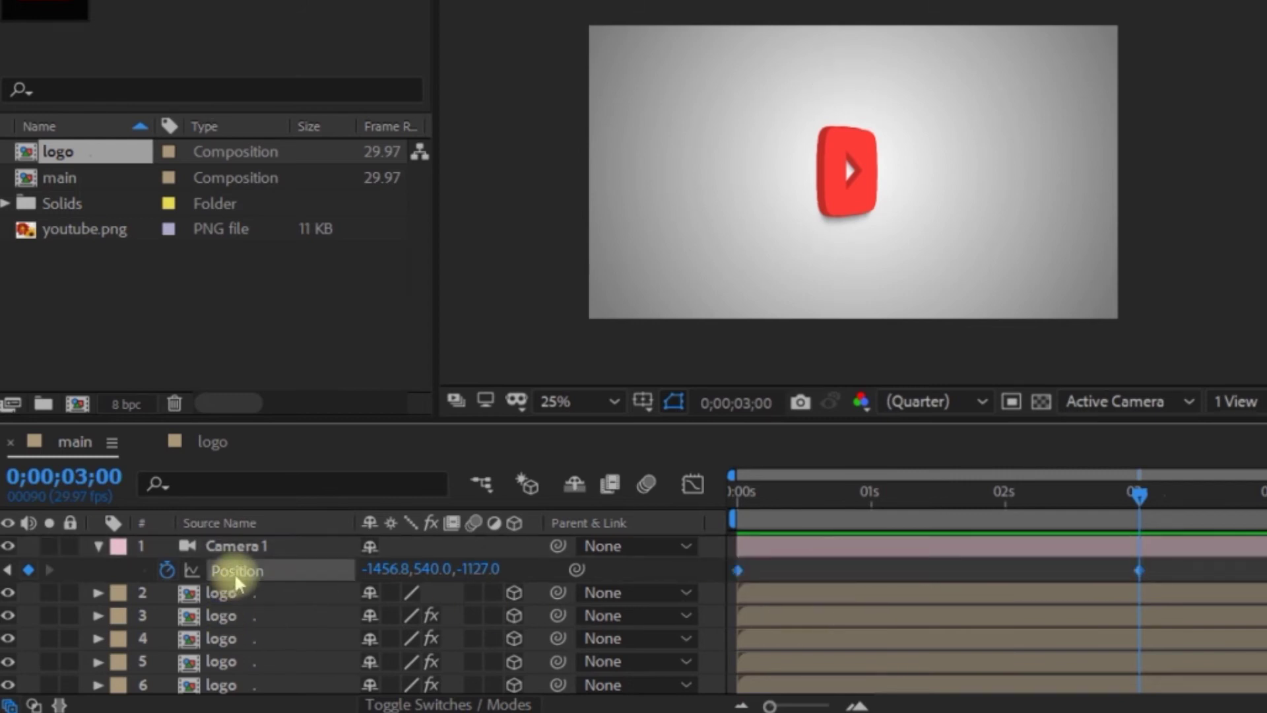
click(1121, 587)
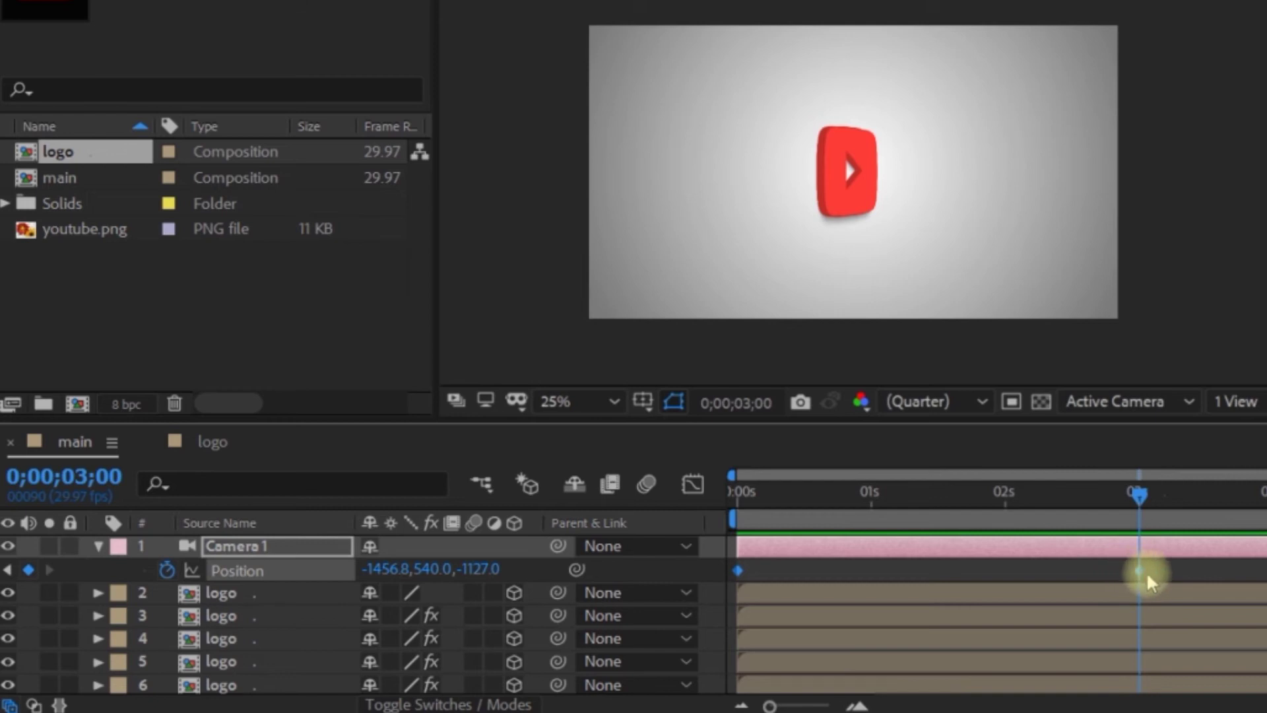
key(F9)
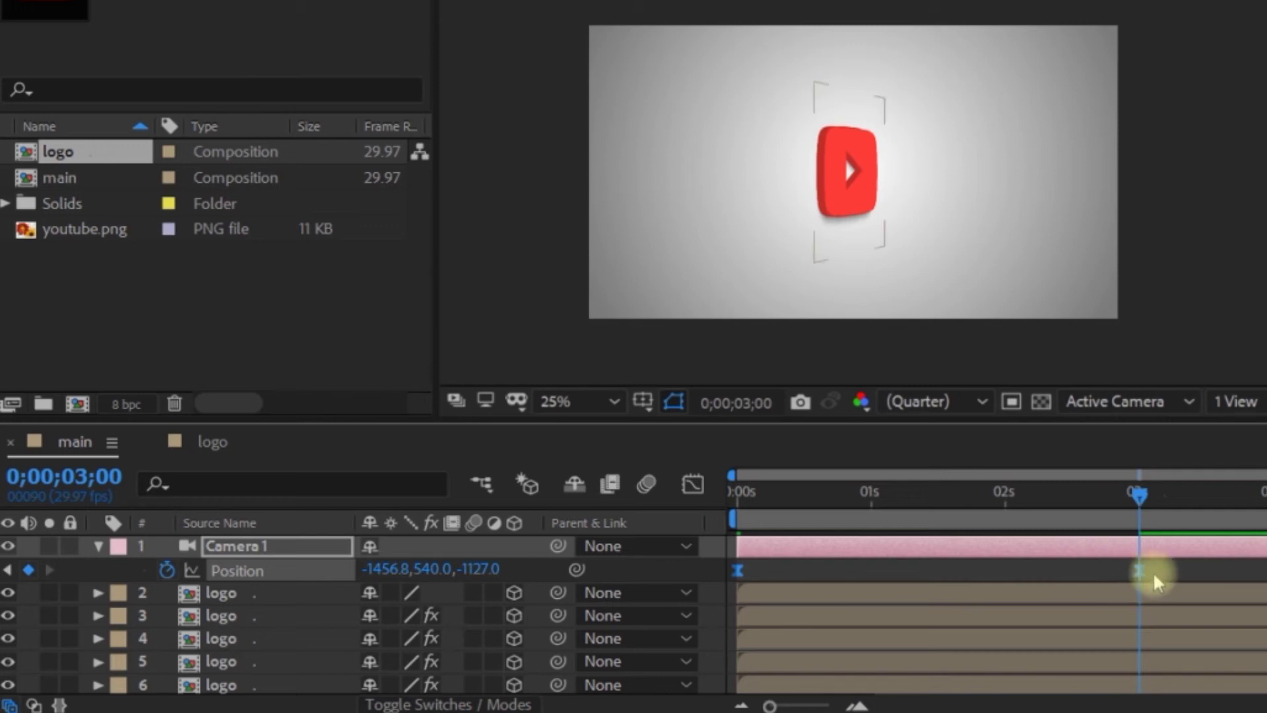
mouse_move(1136, 576)
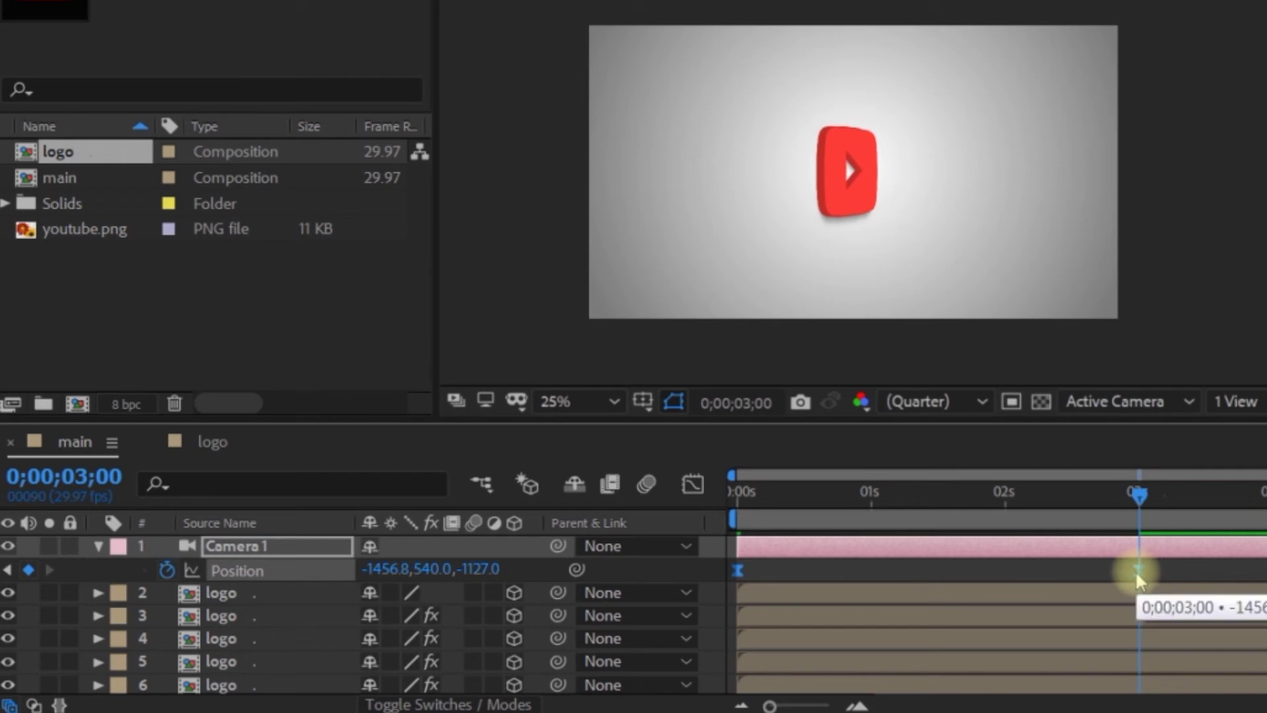
Reset Camera 1's Transform at 0;00;03;00 so the logo faces front, and collapse the camera's properties.
click(116, 548)
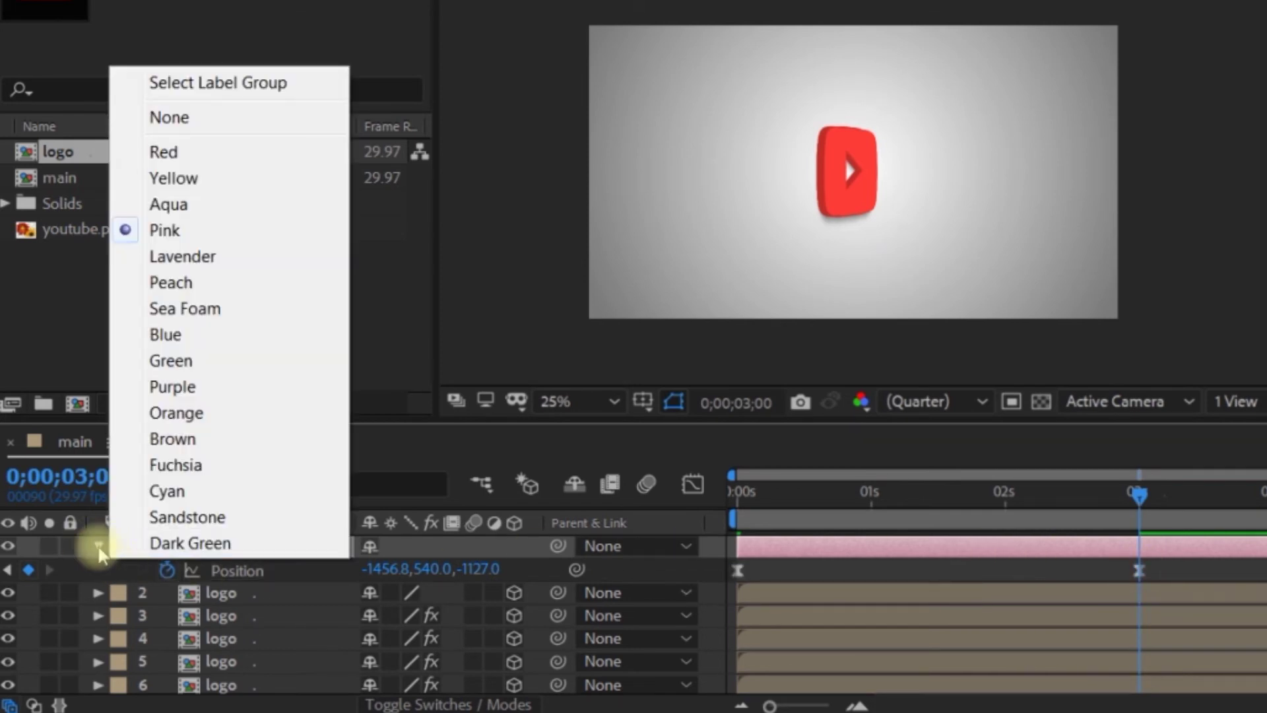
click(99, 548)
click(99, 546)
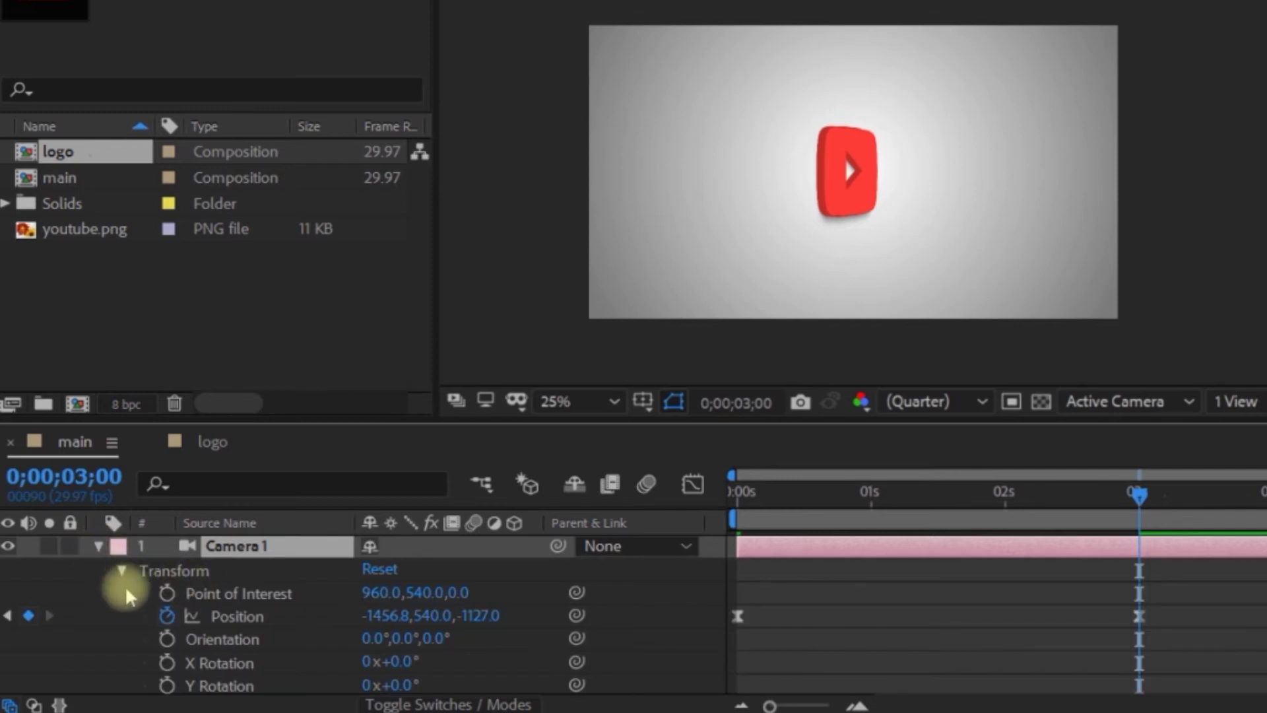
scroll(152, 587, down, 3)
scroll(249, 616, up, 3)
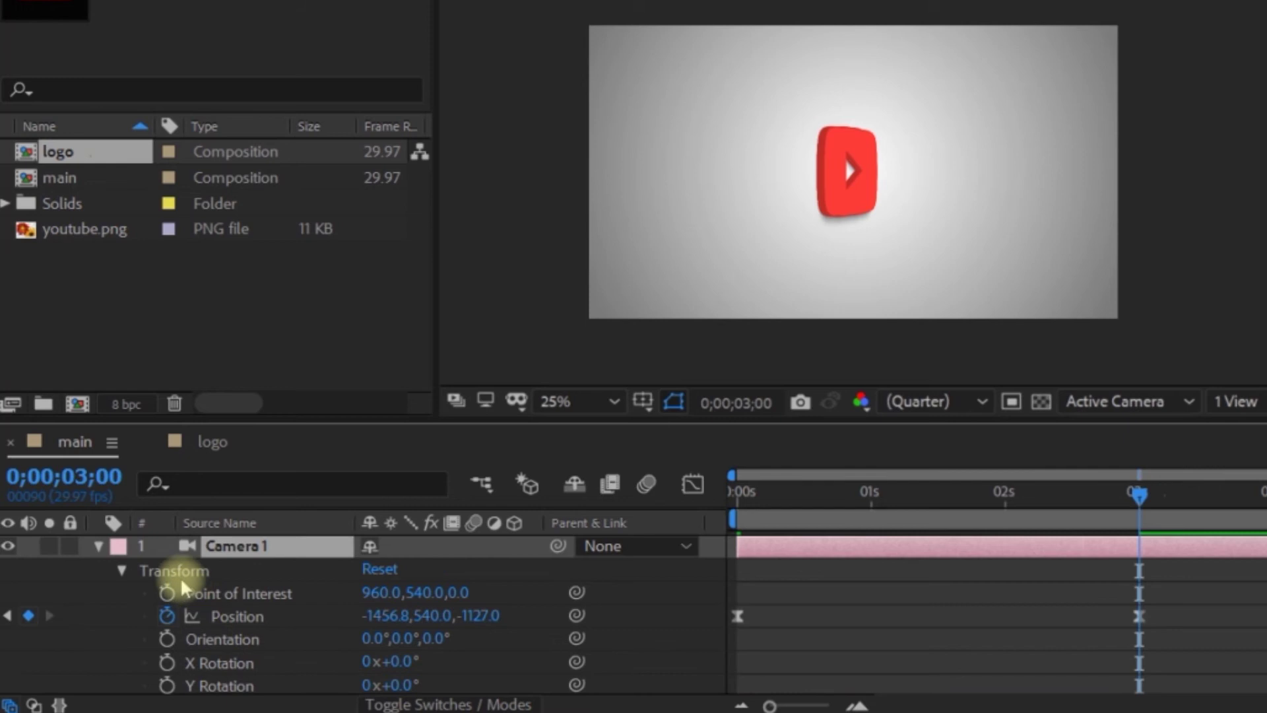
click(379, 569)
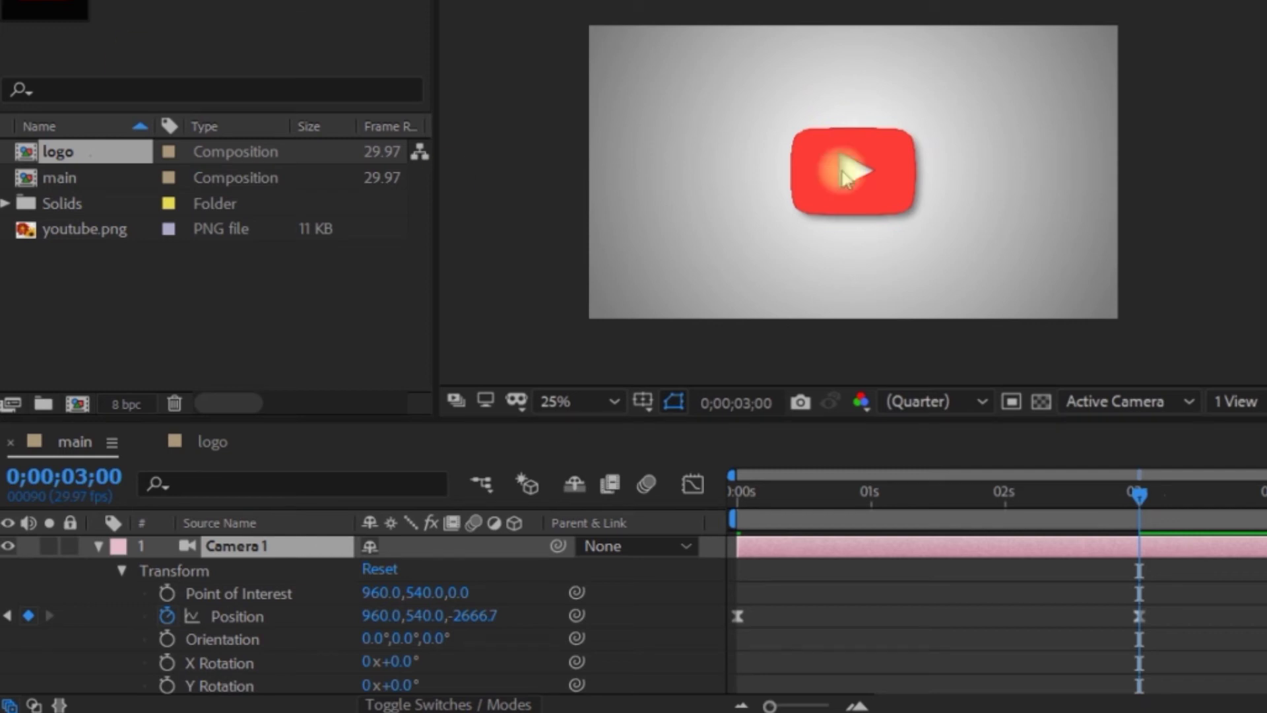
click(98, 546)
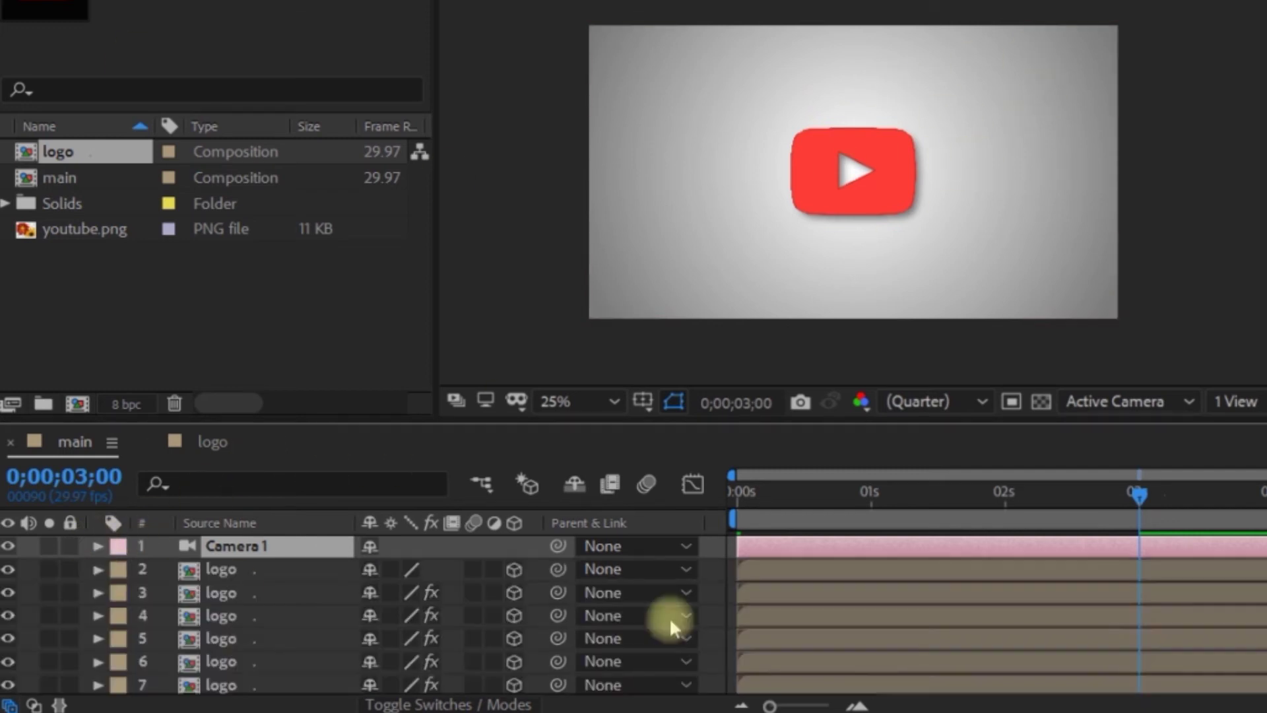
Preview the camera animation from the start of the composition.
drag(765, 505, 668, 510)
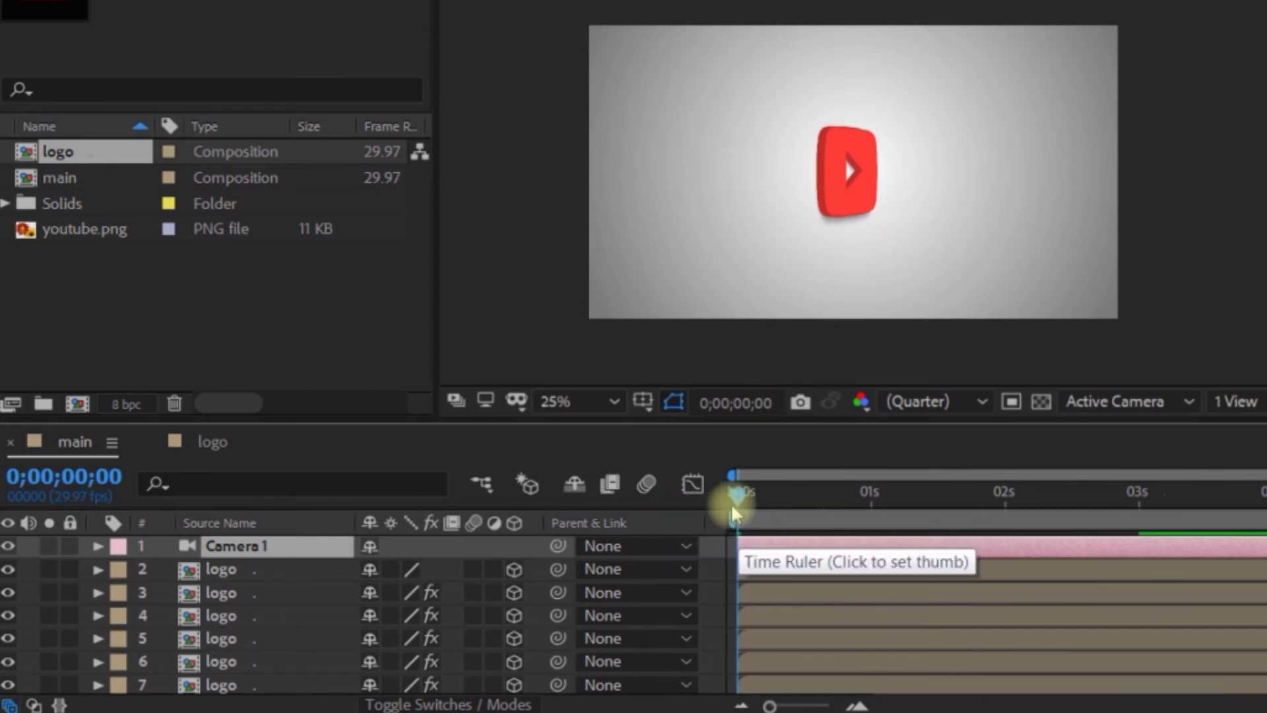
key(space)
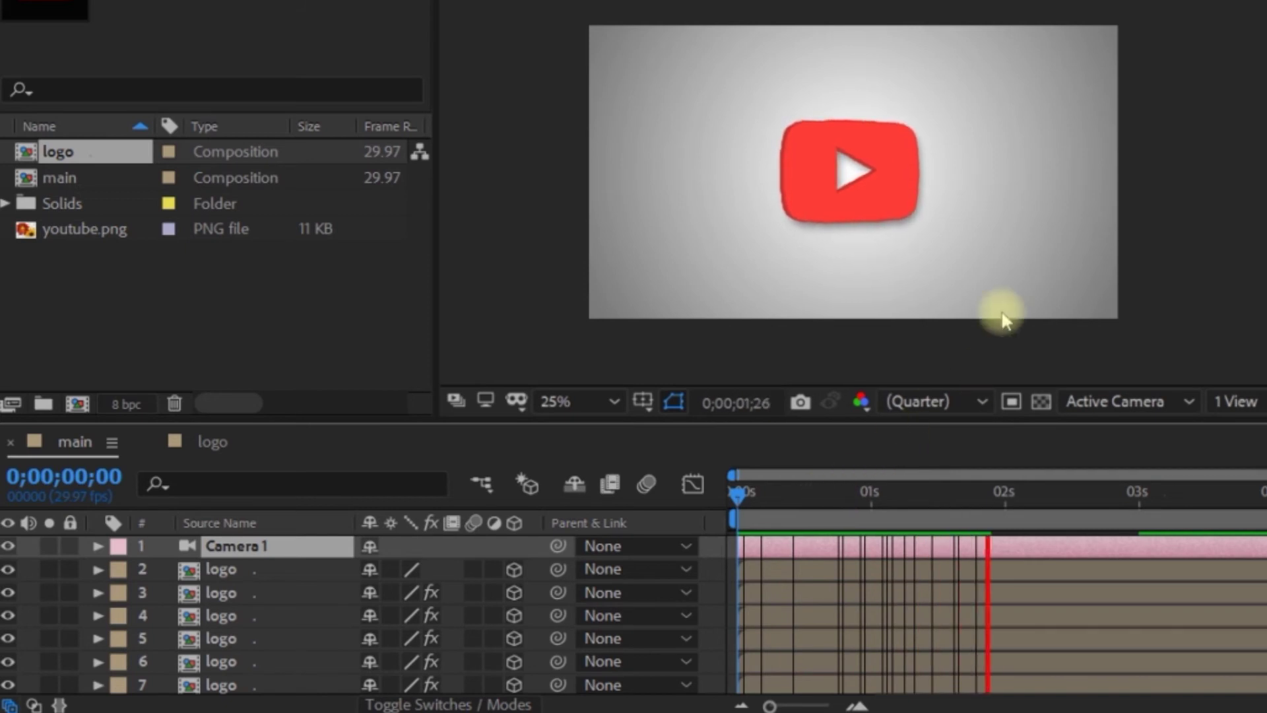
key(space)
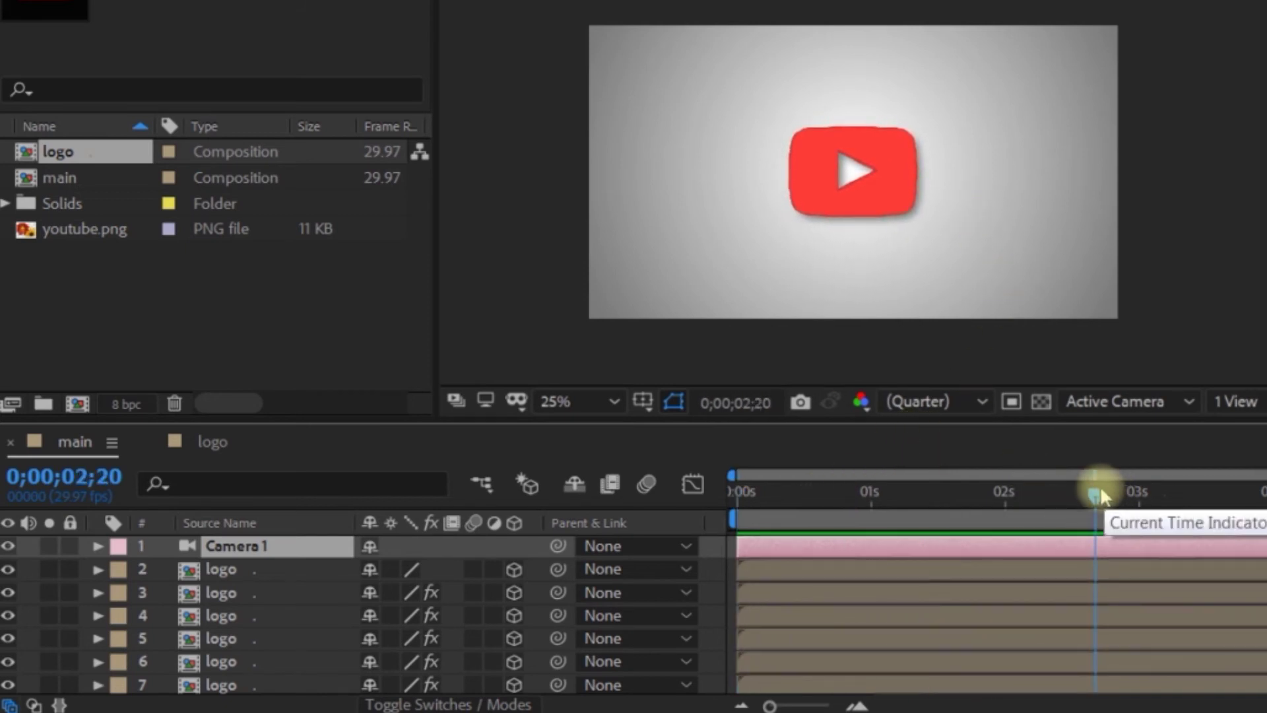
Apply the CC Light Sweep effect to the topmost logo layer, number 2, with the current time at 0;00;01;05.
drag(1096, 494, 894, 521)
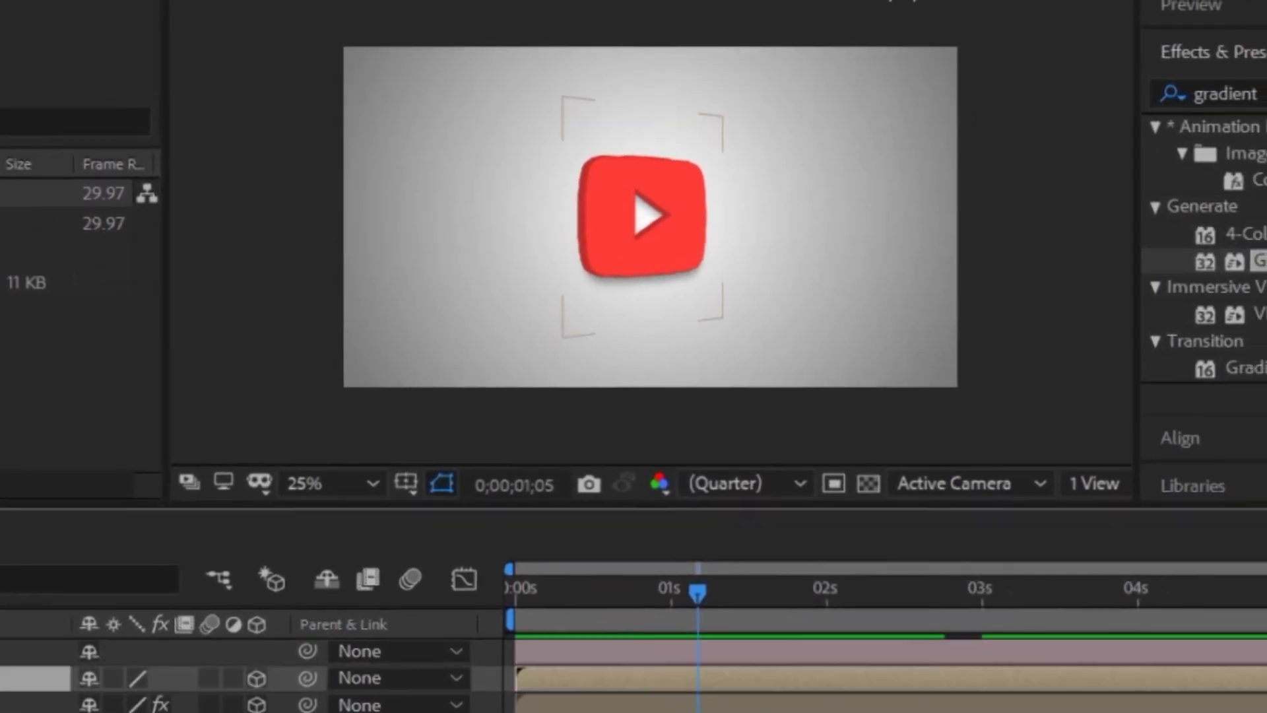
click(228, 568)
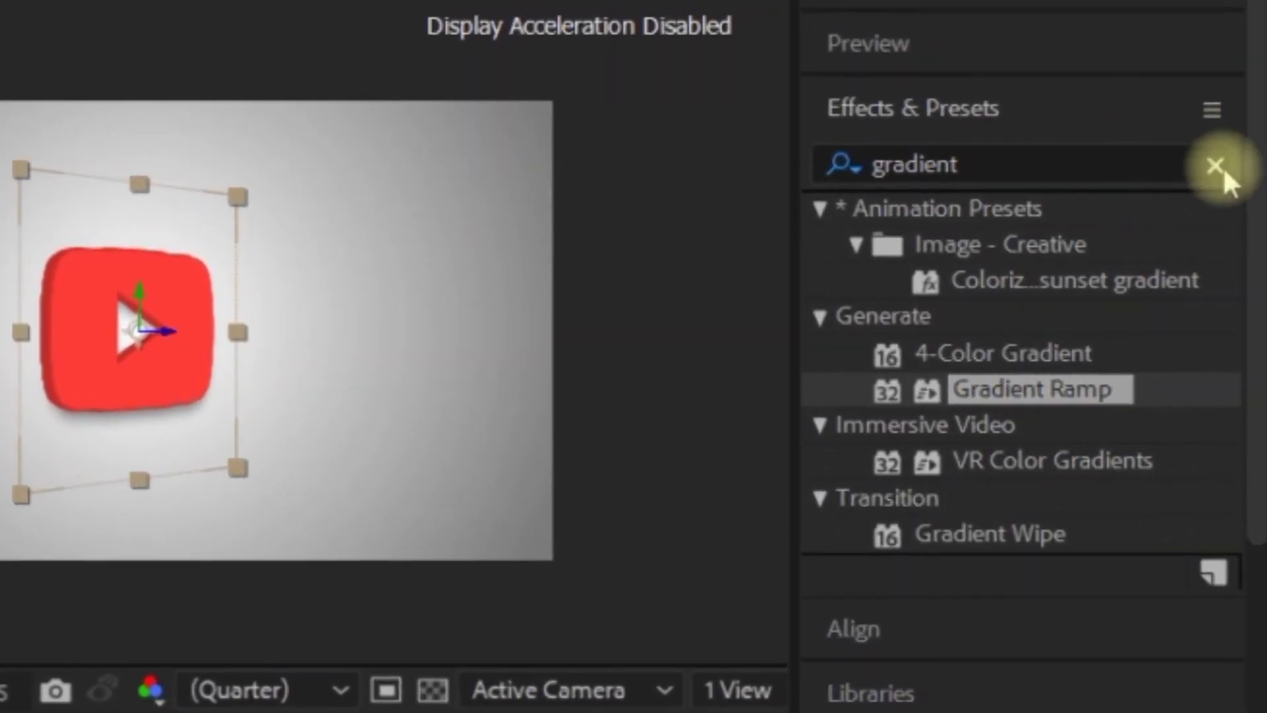
click(1222, 165)
click(1156, 157)
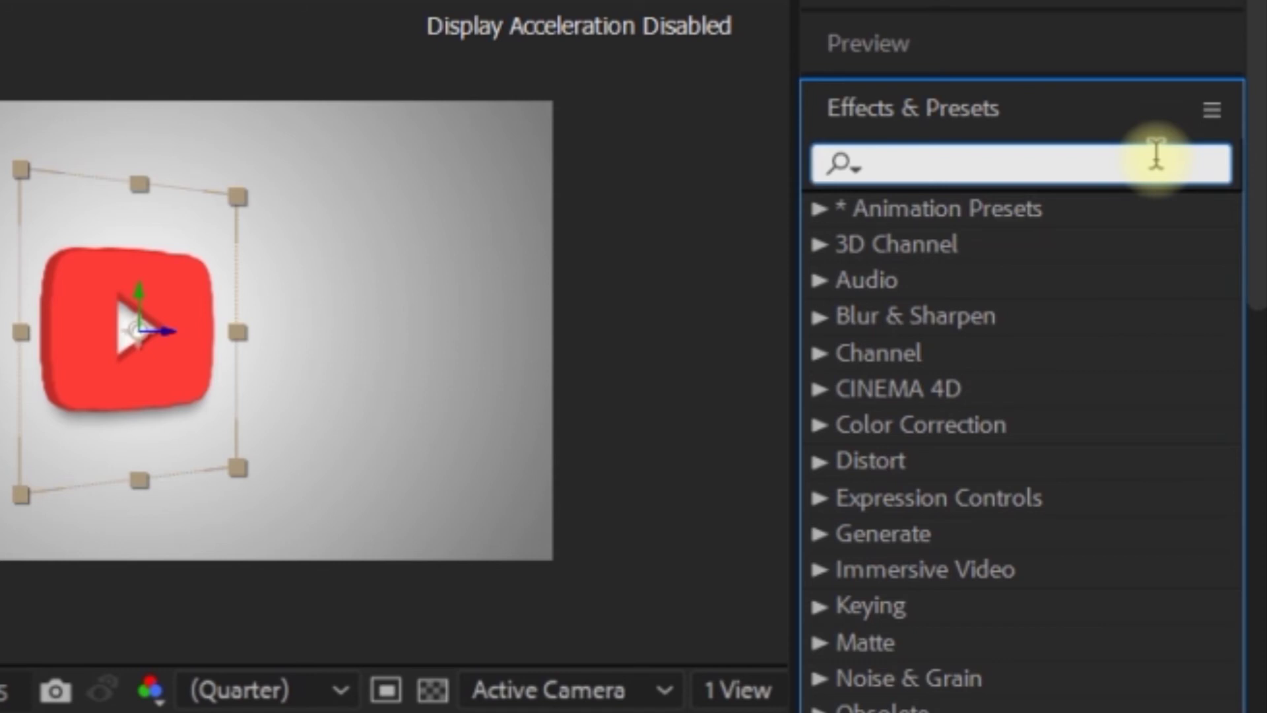
text(cc)
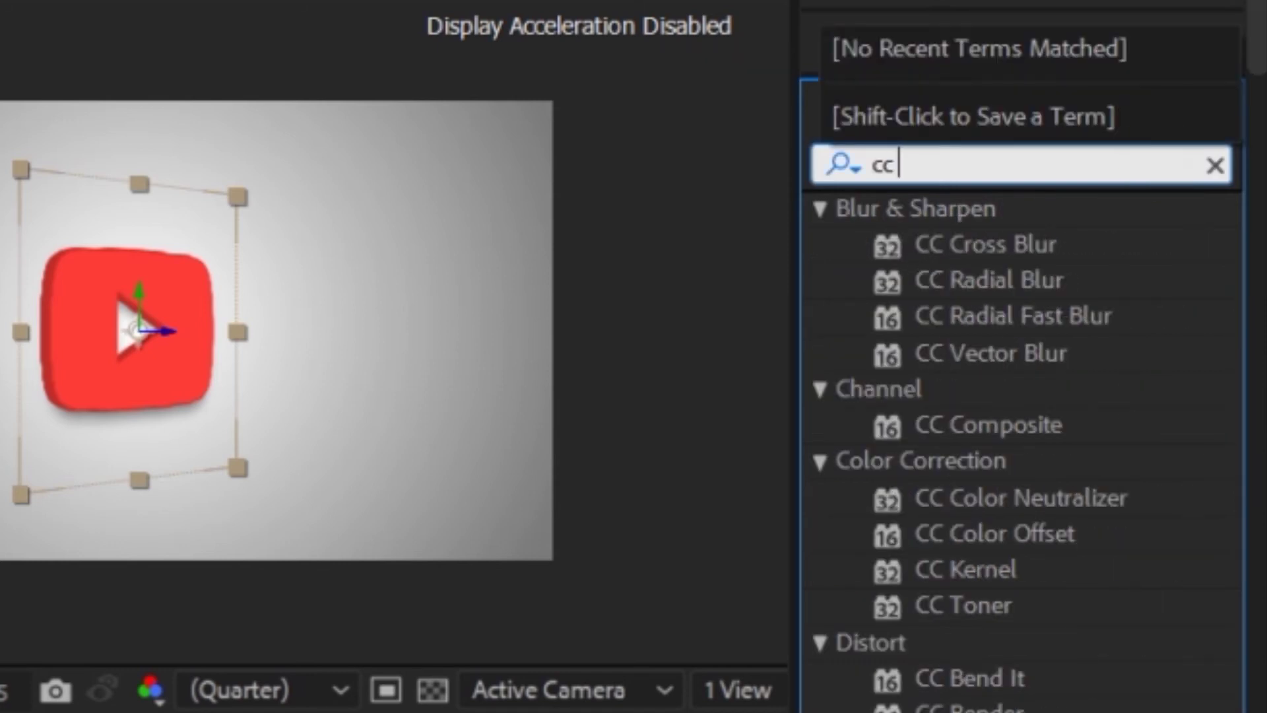
text( ligh)
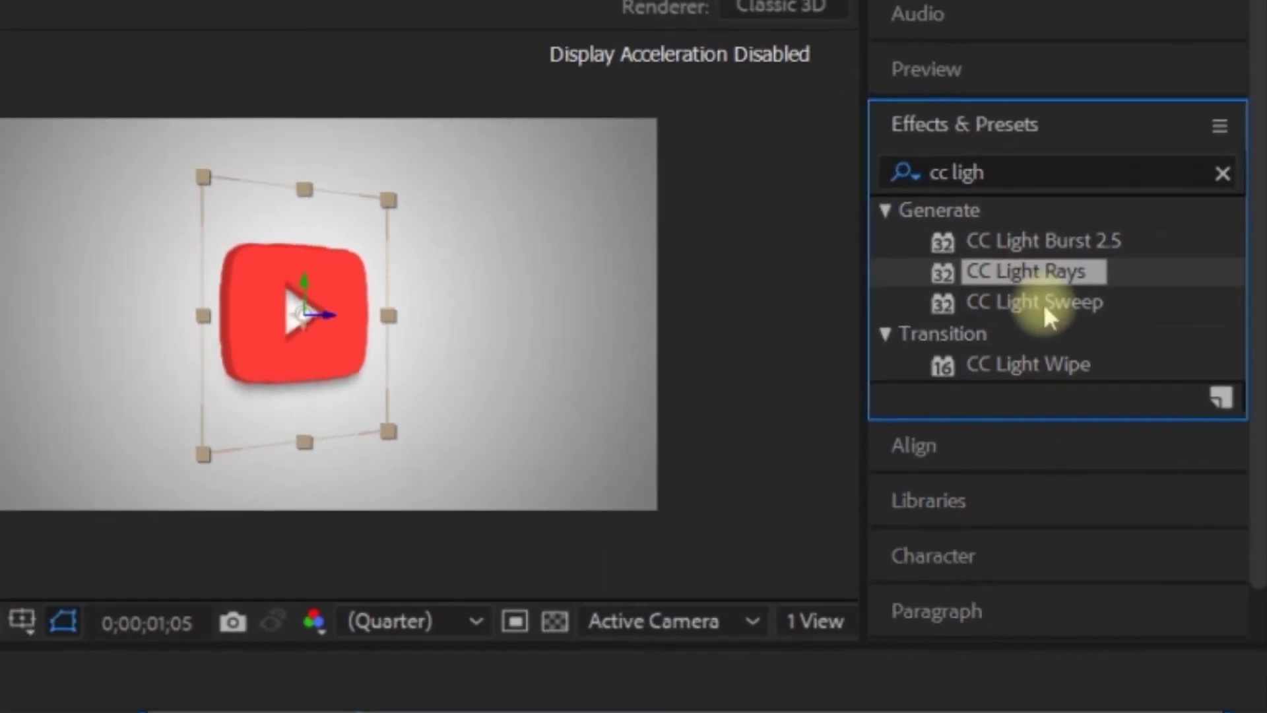
drag(967, 315, 180, 601)
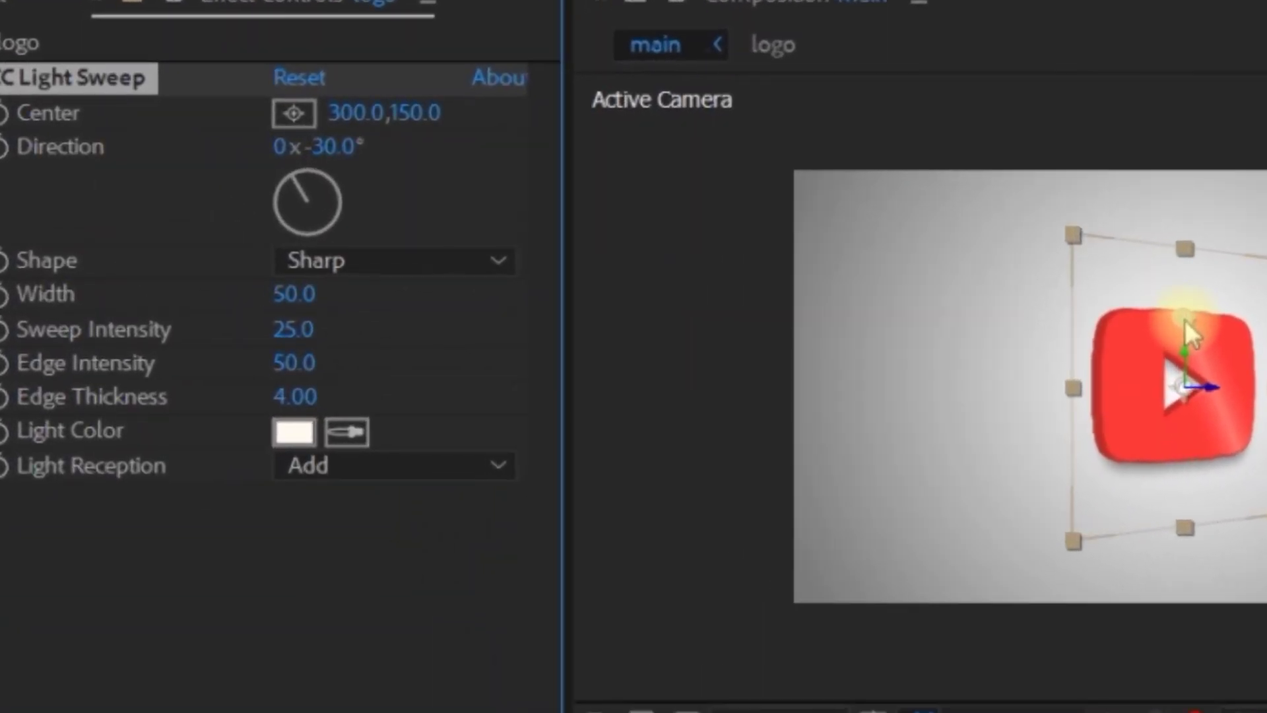
Move the light sweep's Center to 84.0,159.8 and set Width 88, Sweep Intensity 33, Edge Intensity 72 and Edge Thickness 7.20.
drag(1179, 317, 1104, 316)
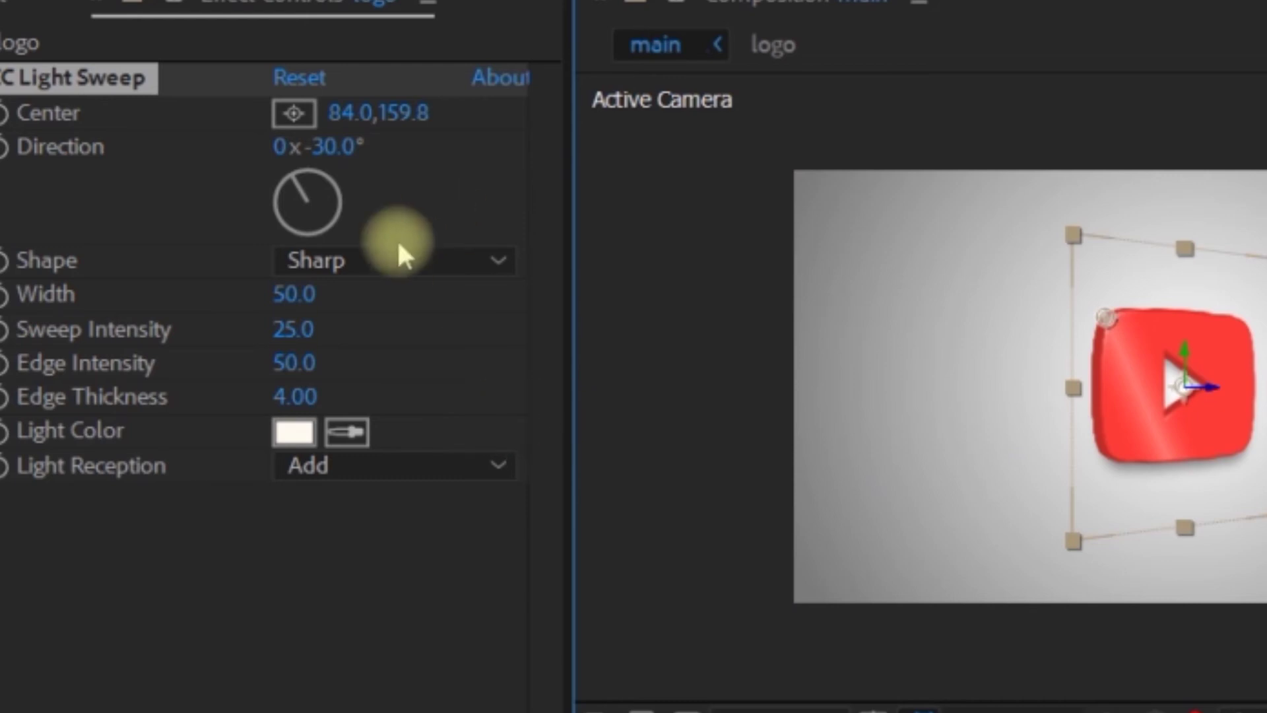
drag(293, 305, 362, 365)
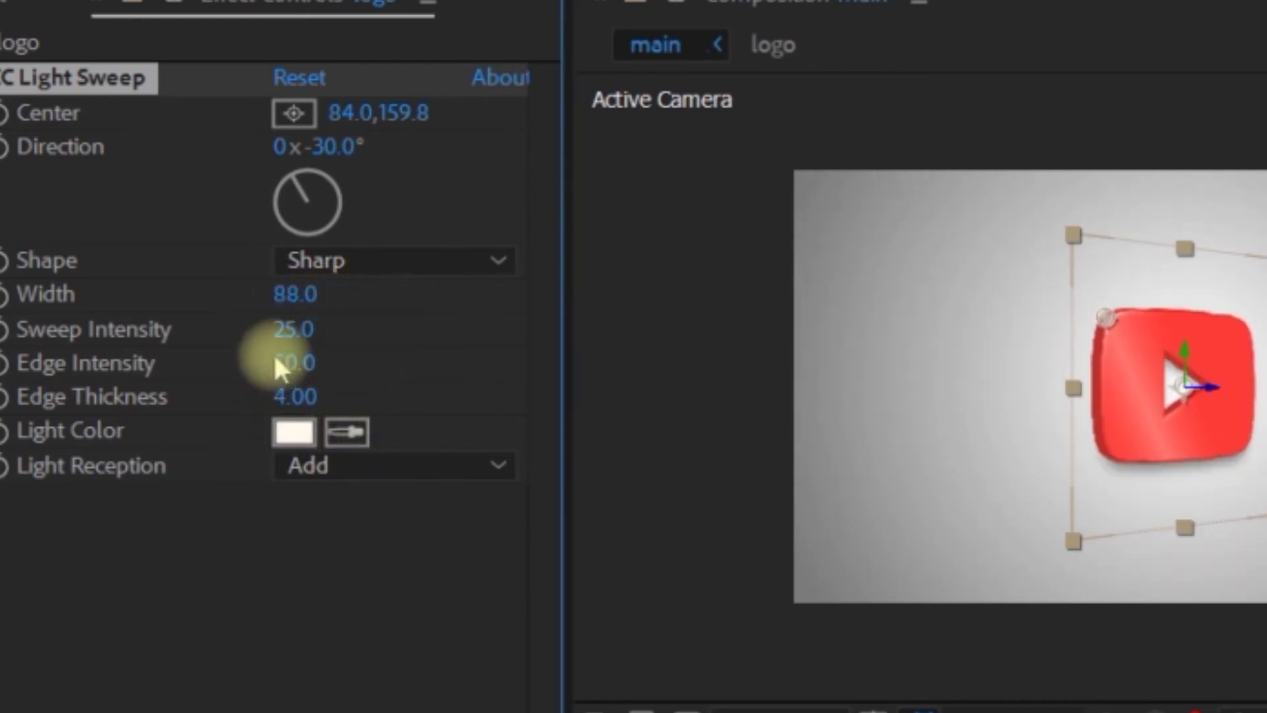
mouse_move(290, 333)
mouse_down()
mouse_move(348, 329)
mouse_move(281, 335)
mouse_up()
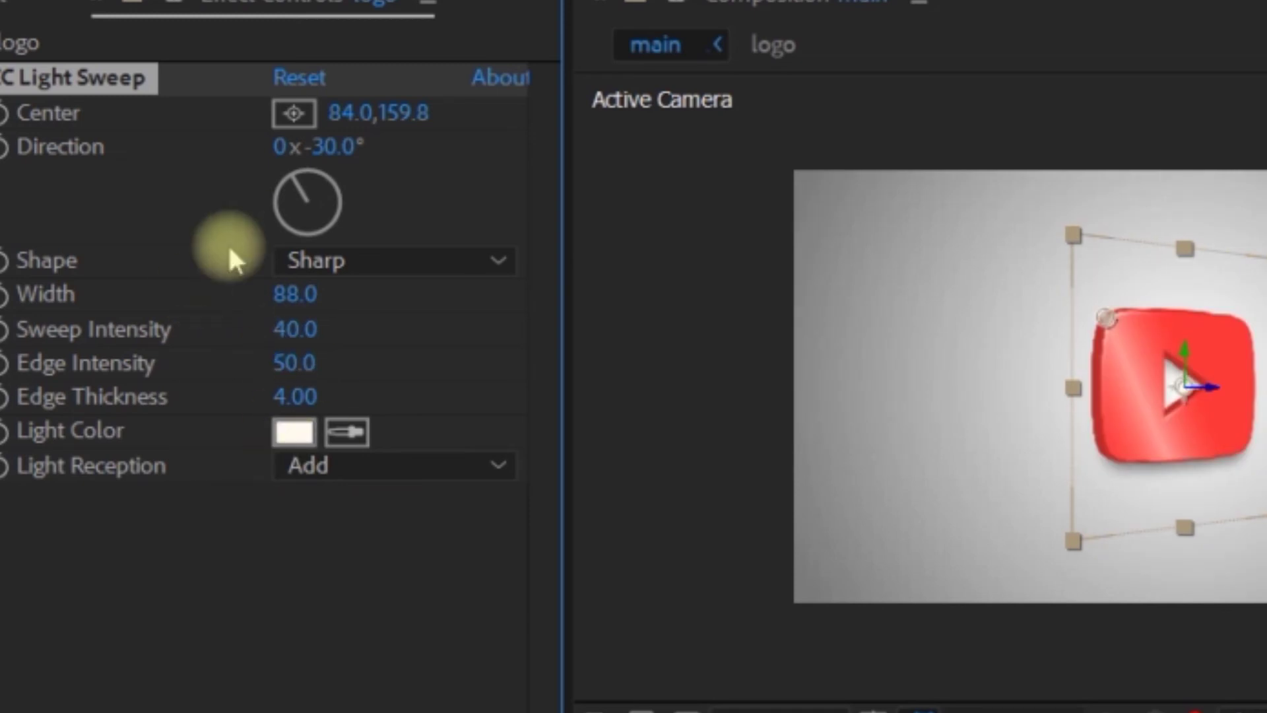
drag(290, 406, 368, 404)
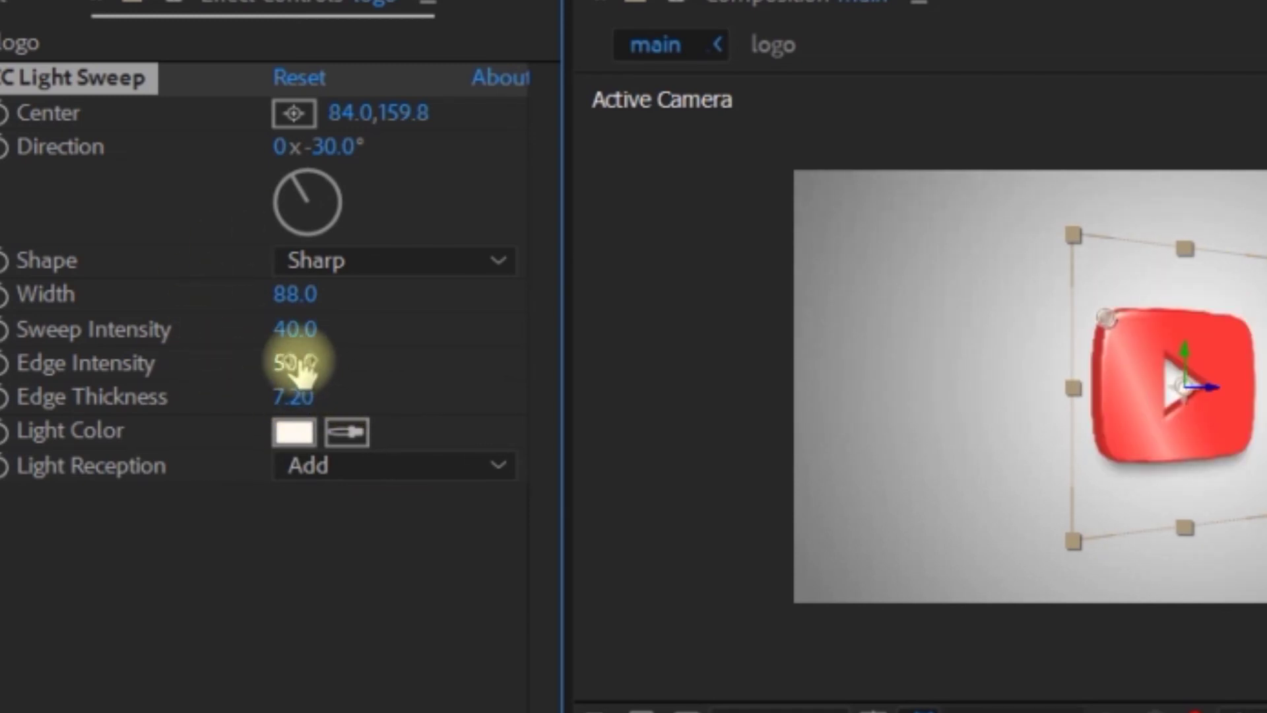
drag(291, 360, 274, 340)
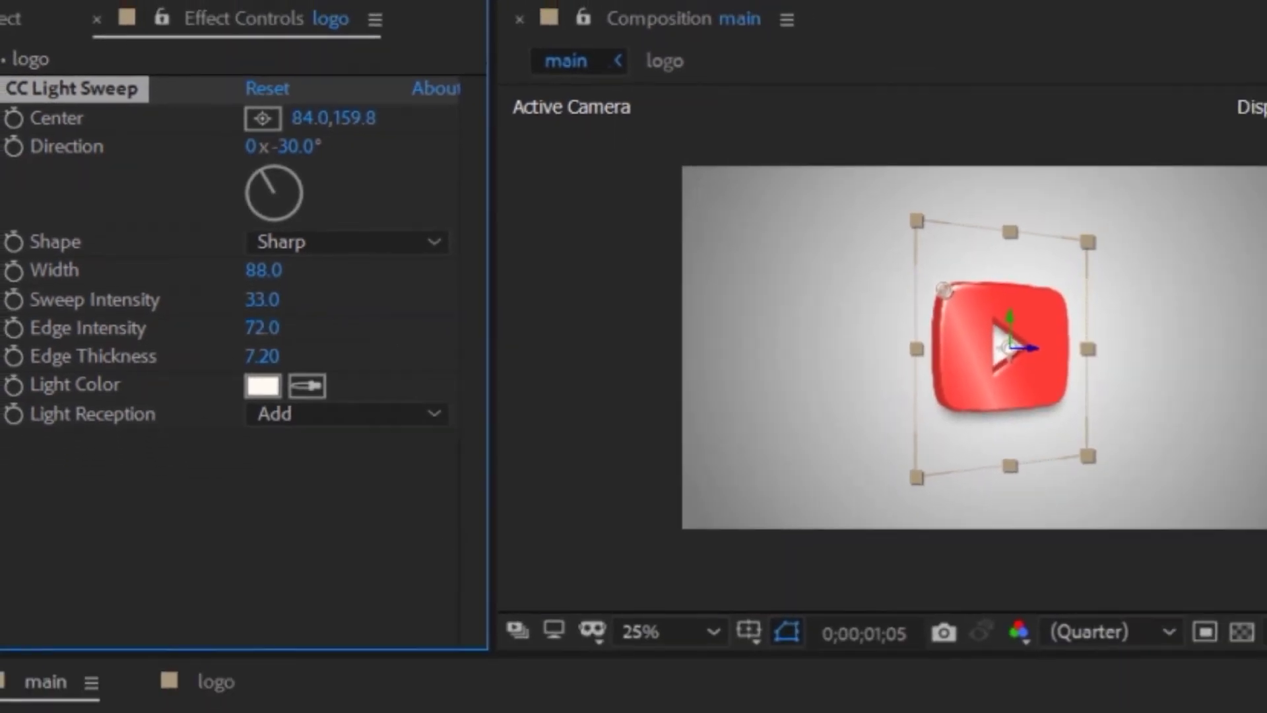
Keyframe the light sweep's Center at 0;00;00;29, placing it beyond the logo's left side at about -296,190.
drag(919, 665, 783, 594)
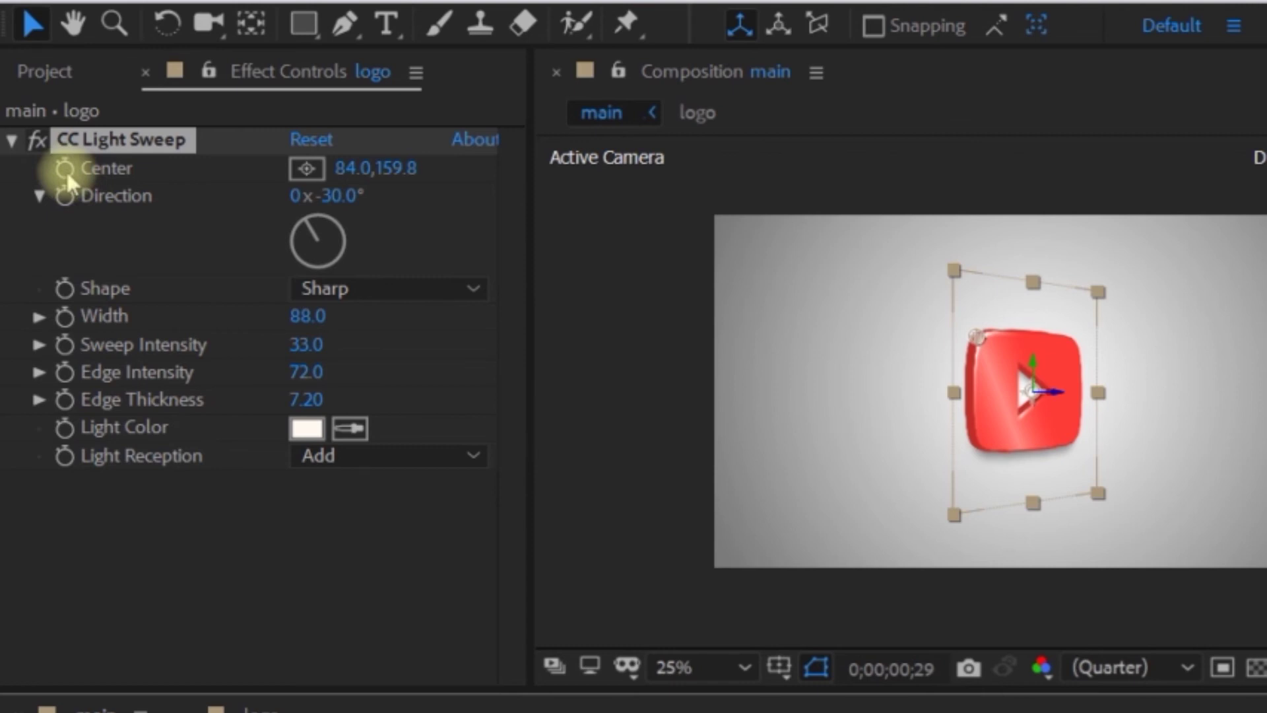
click(68, 173)
click(64, 169)
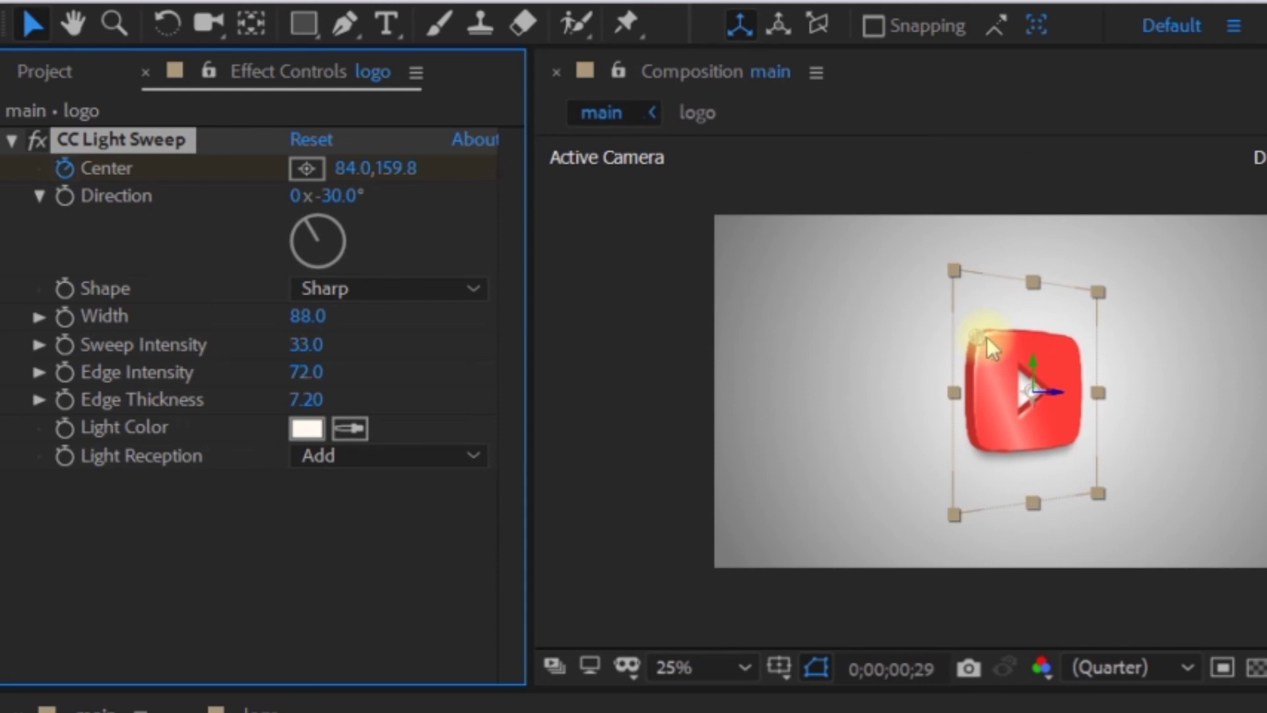
drag(988, 336, 855, 343)
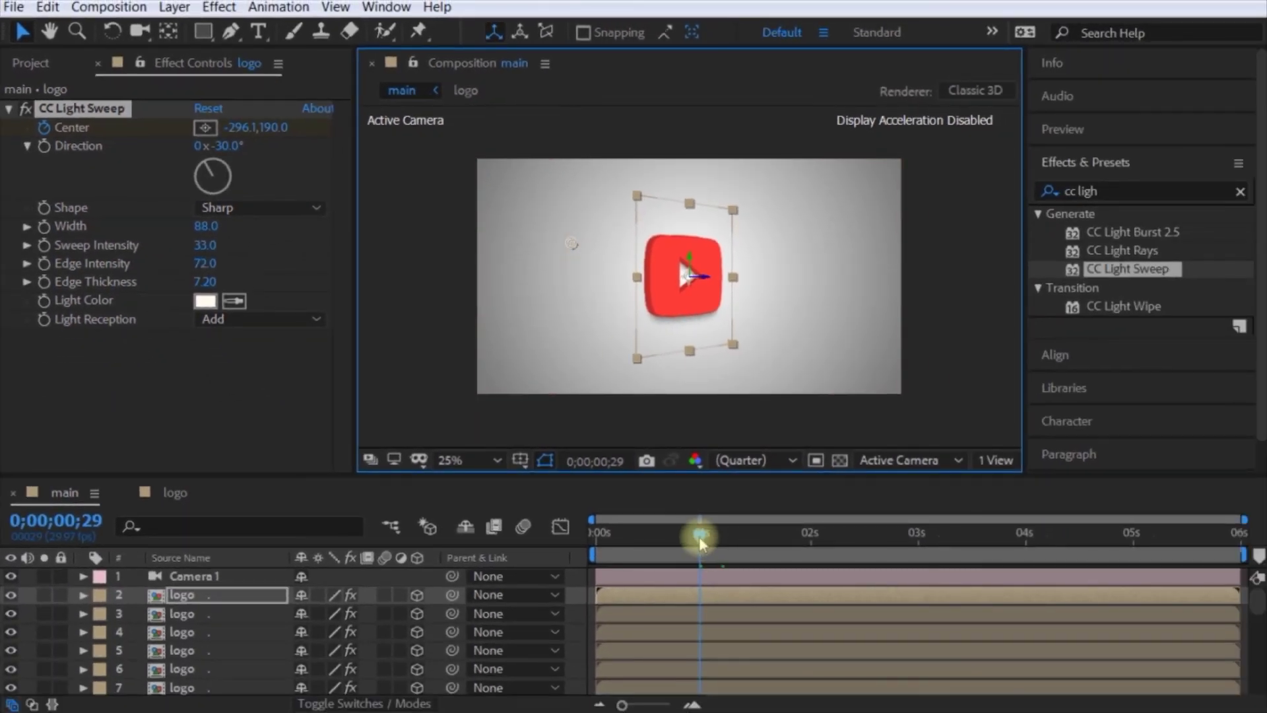
Keyframe the light sweep's Center at 0;00;02;15, placing it beyond the logo's right side at about 707,0.5.
drag(701, 543, 911, 563)
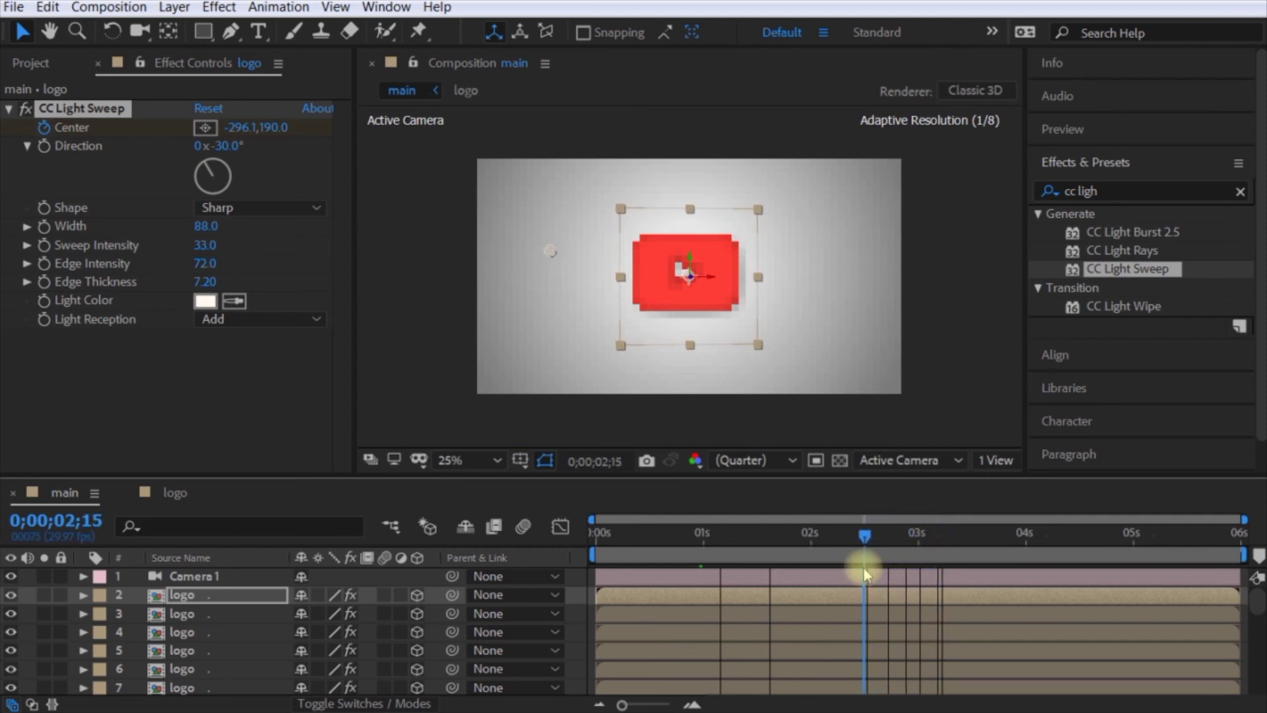
drag(864, 574, 865, 573)
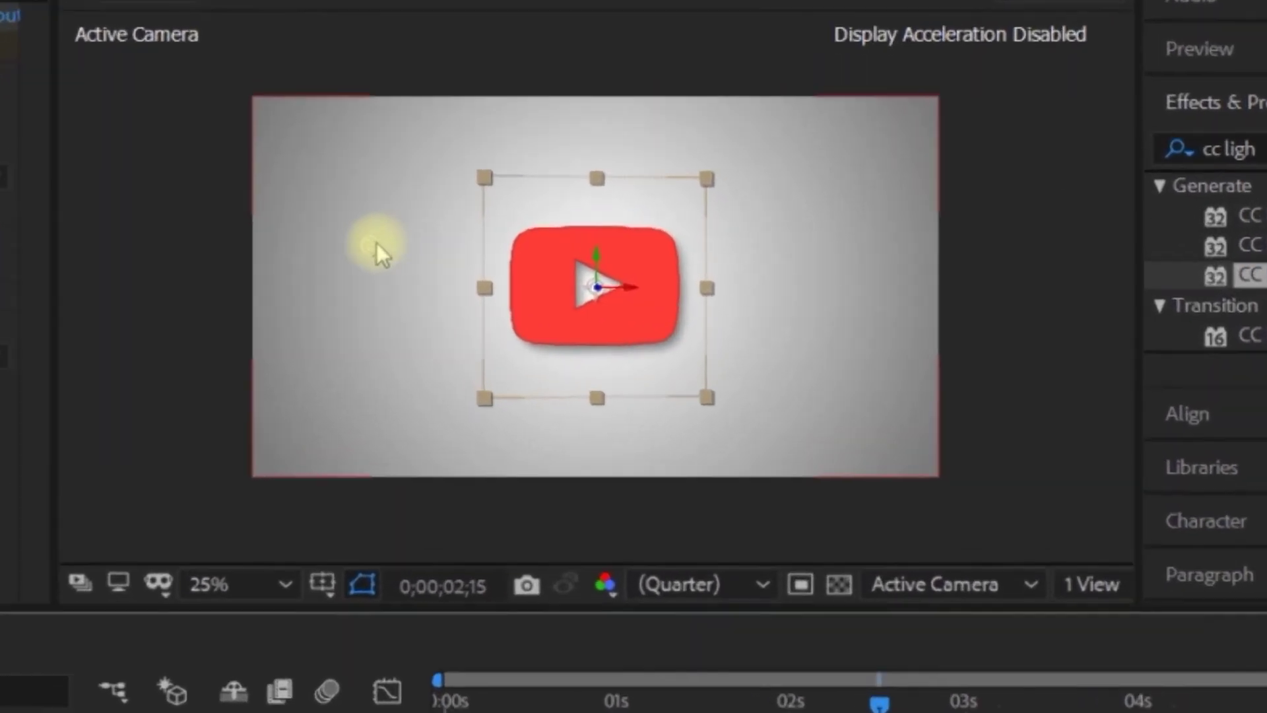
drag(369, 245, 746, 178)
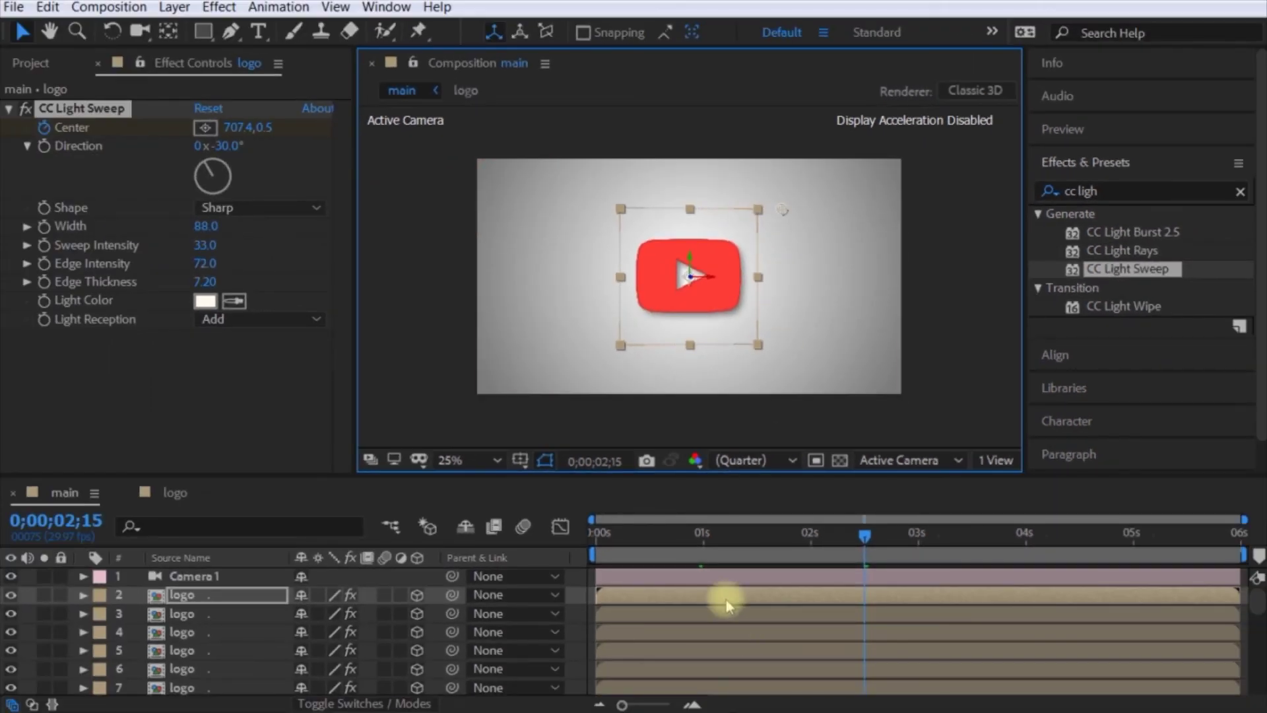
Reveal the keyframes of logo layer 2 and apply Easy Ease to both light sweep Center keyframes.
click(726, 599)
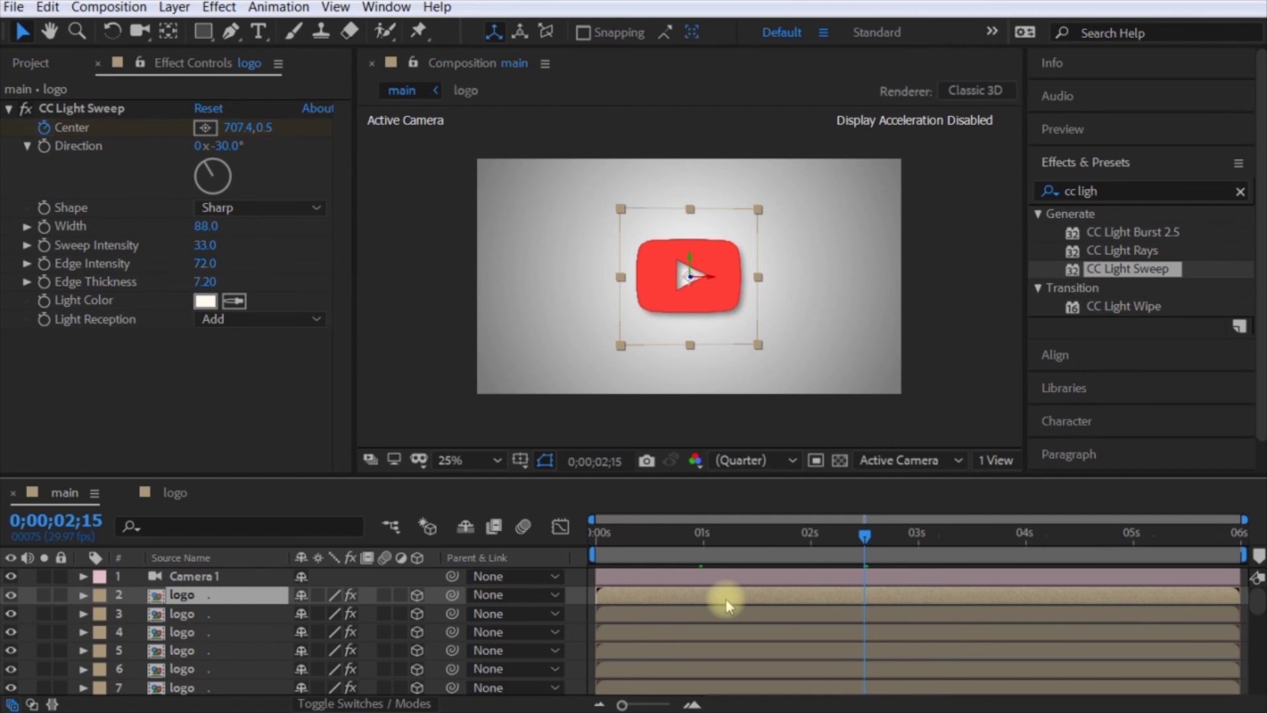
key(u)
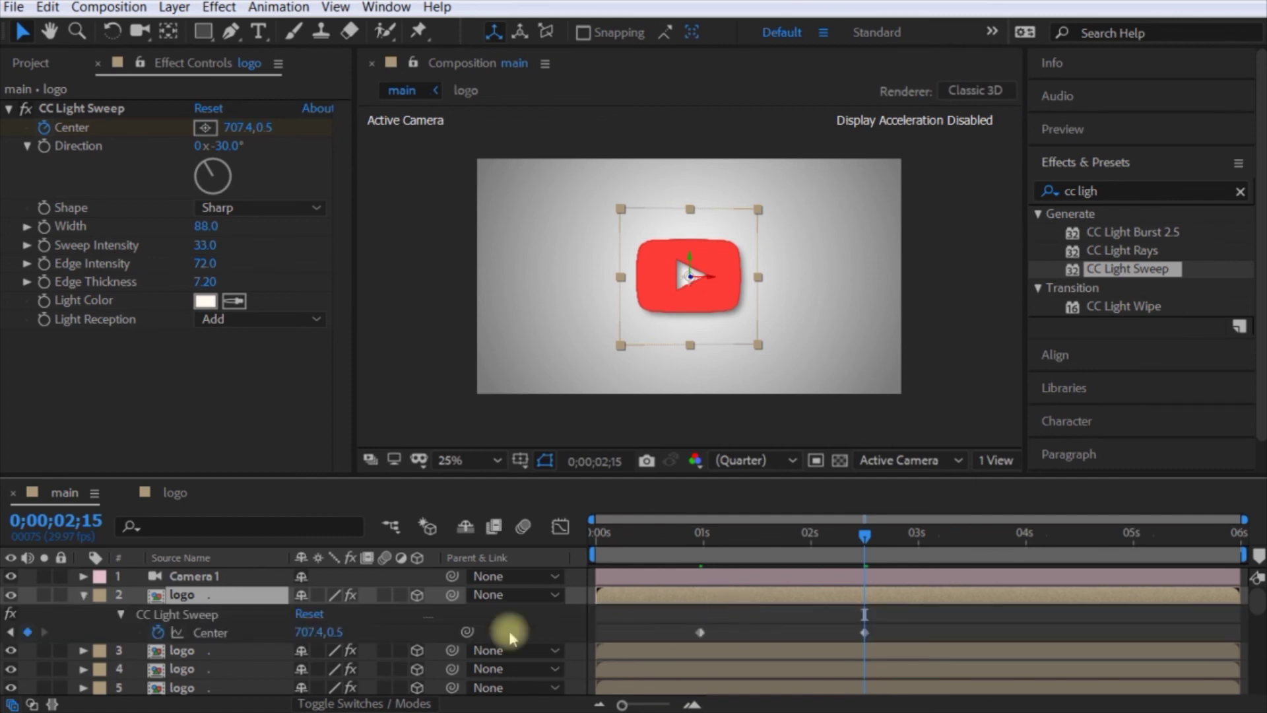
click(913, 627)
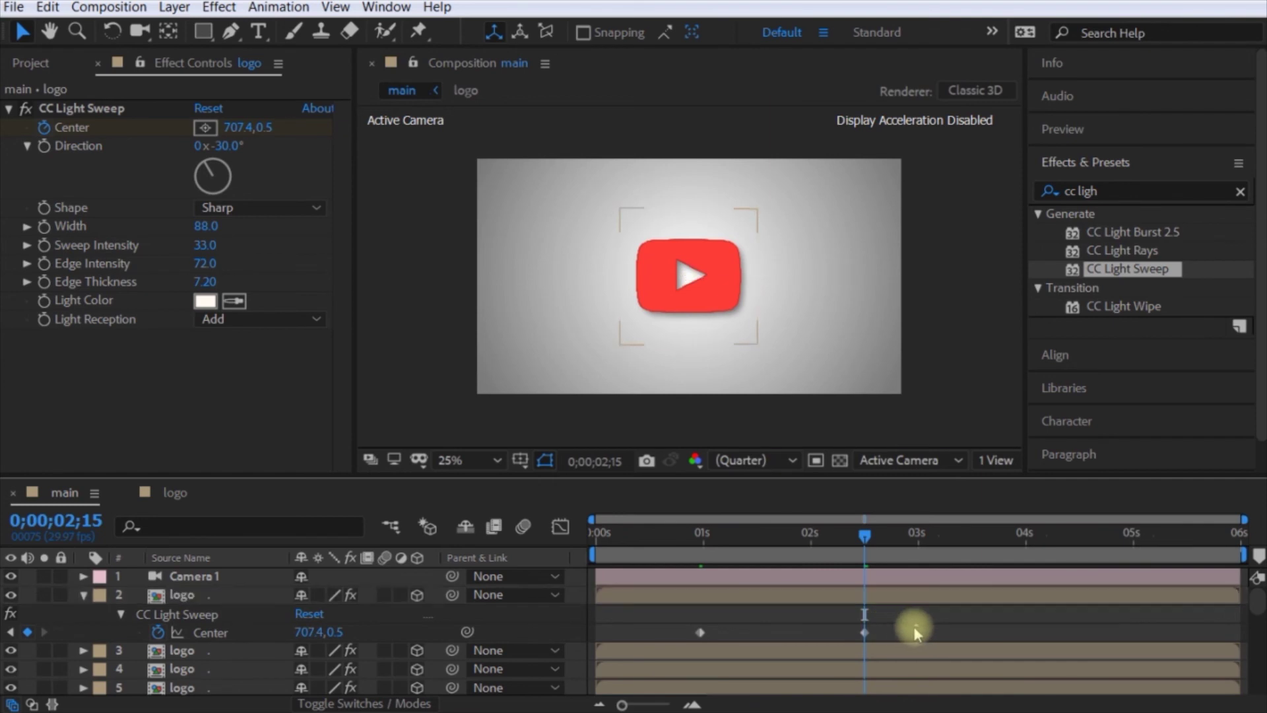
drag(870, 641, 697, 647)
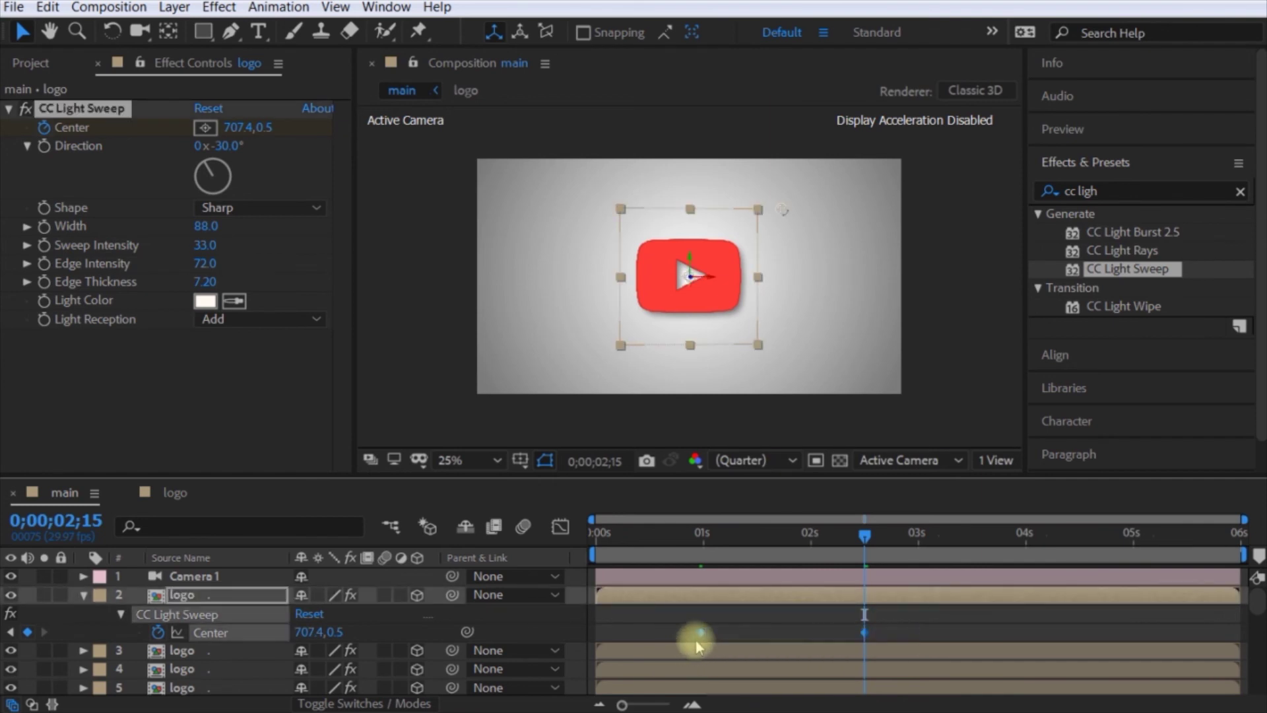
right_click(700, 635)
mouse_move(783, 620)
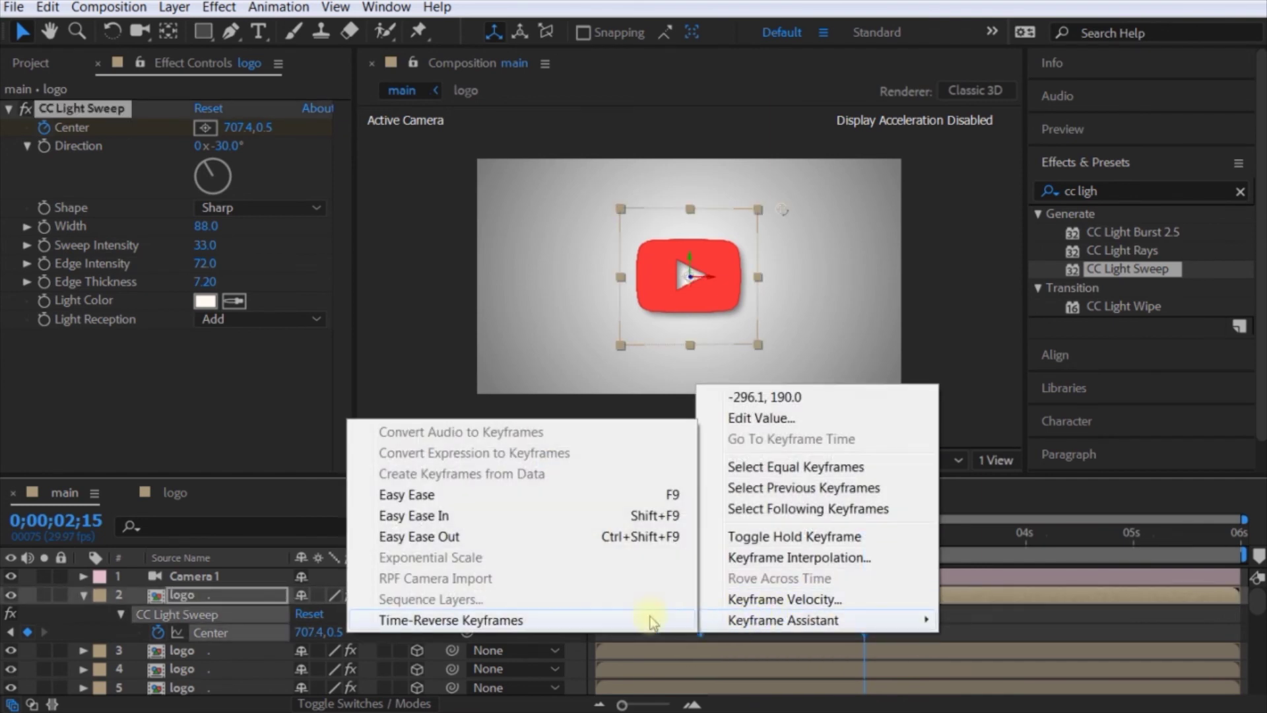
click(530, 499)
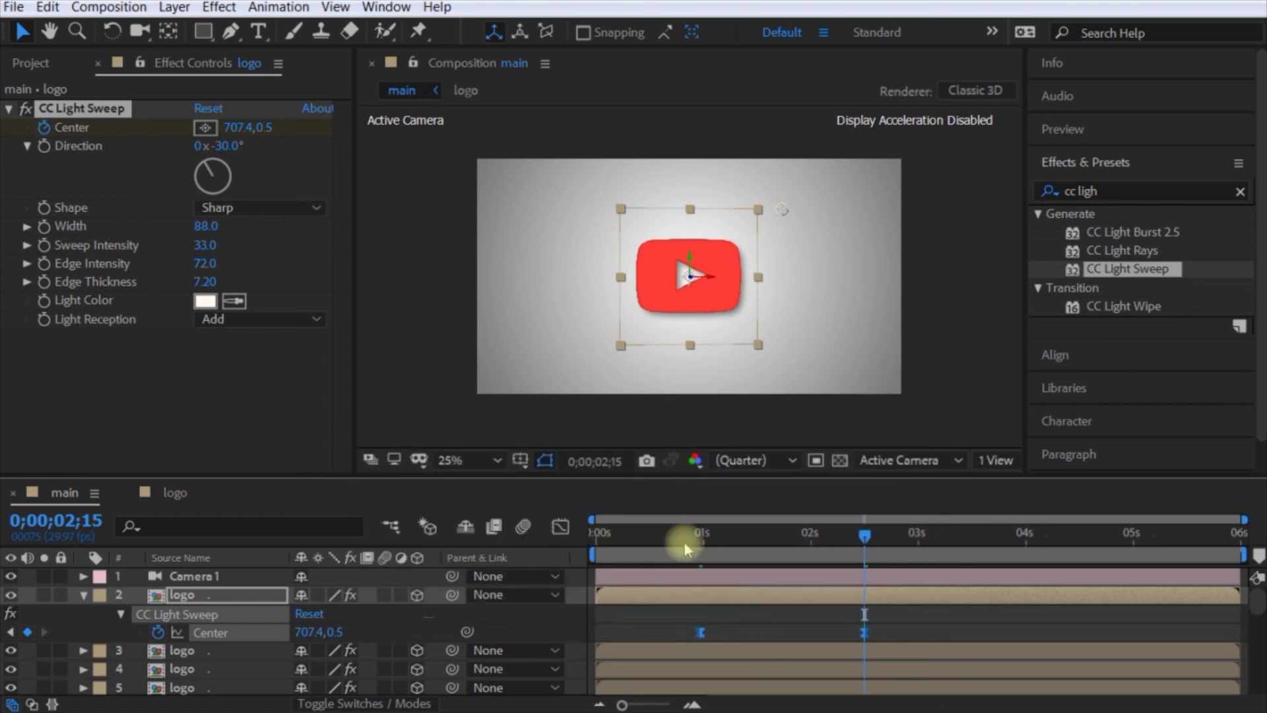
Collapse logo layer 2 and preview the eased light sweep from the start of the composition.
drag(684, 541, 585, 528)
click(83, 595)
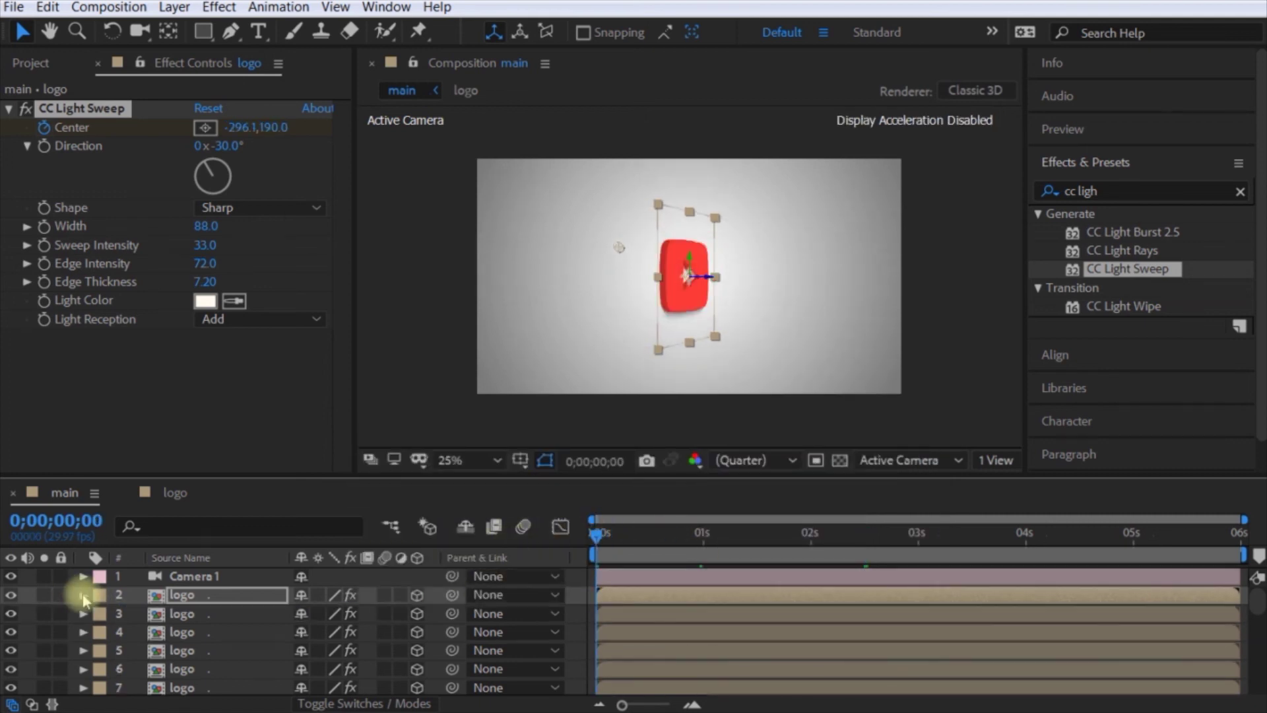
key(space)
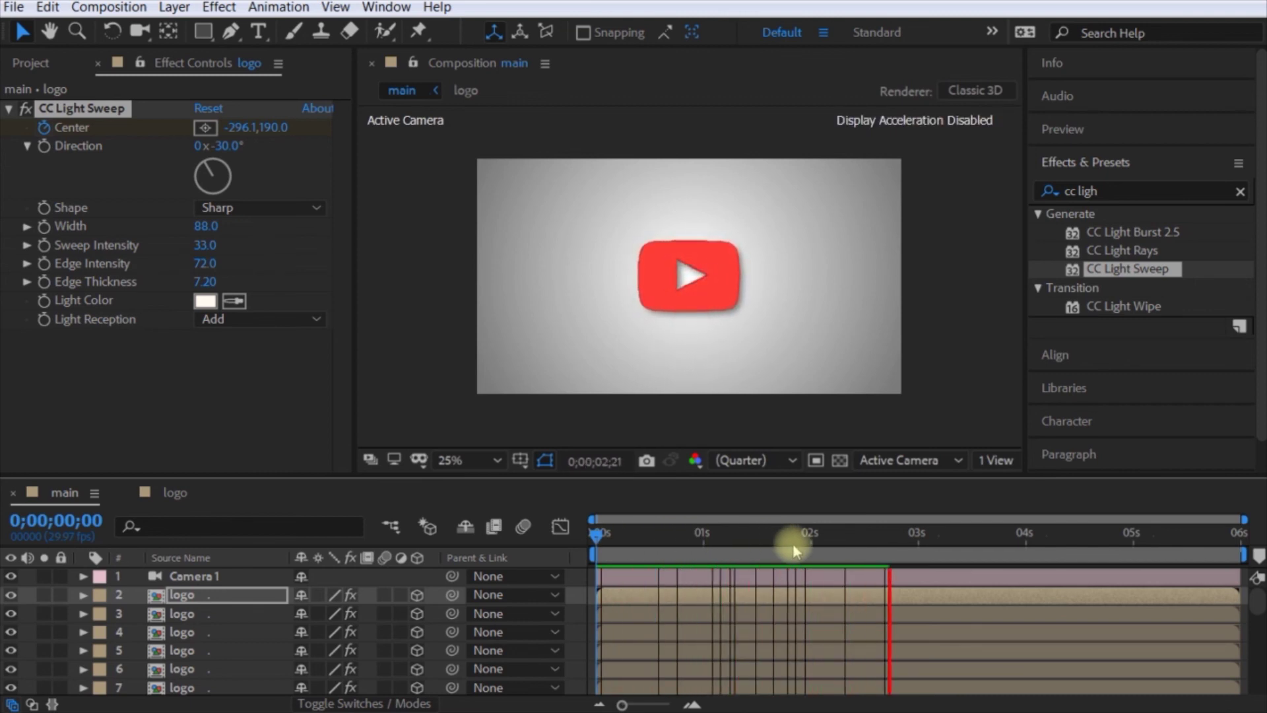
drag(775, 537, 581, 542)
key(space)
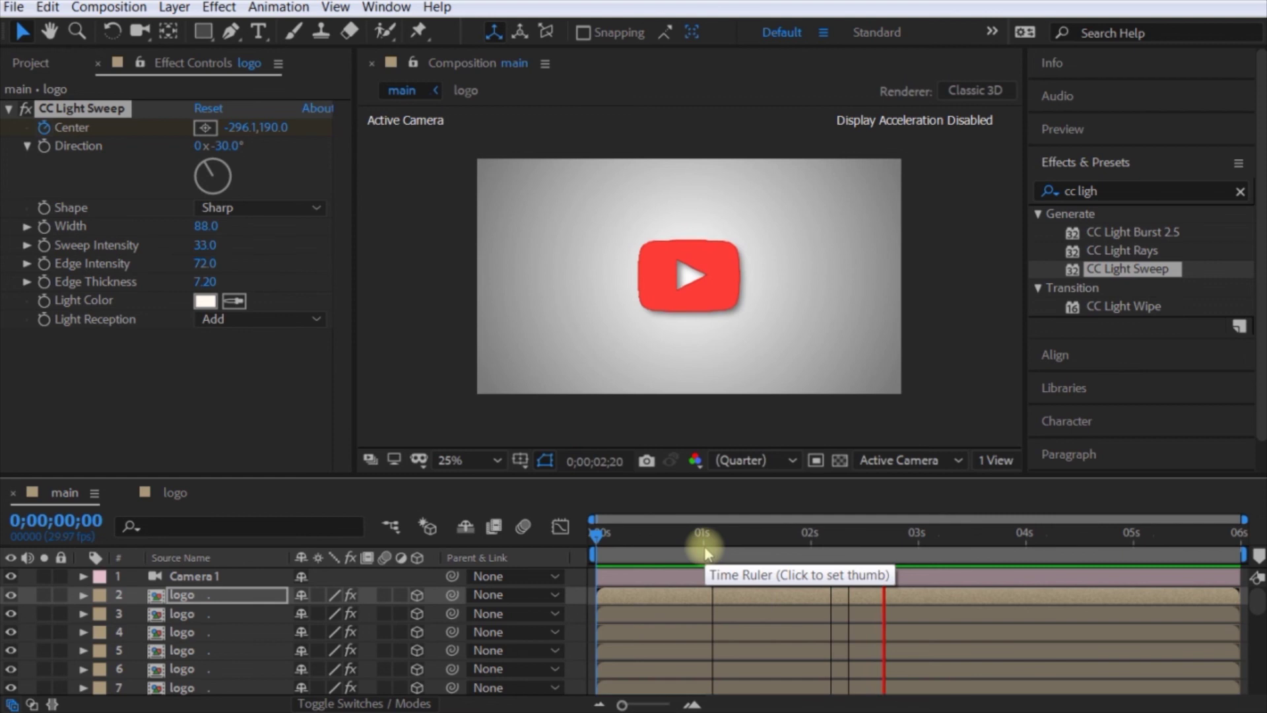
key(space)
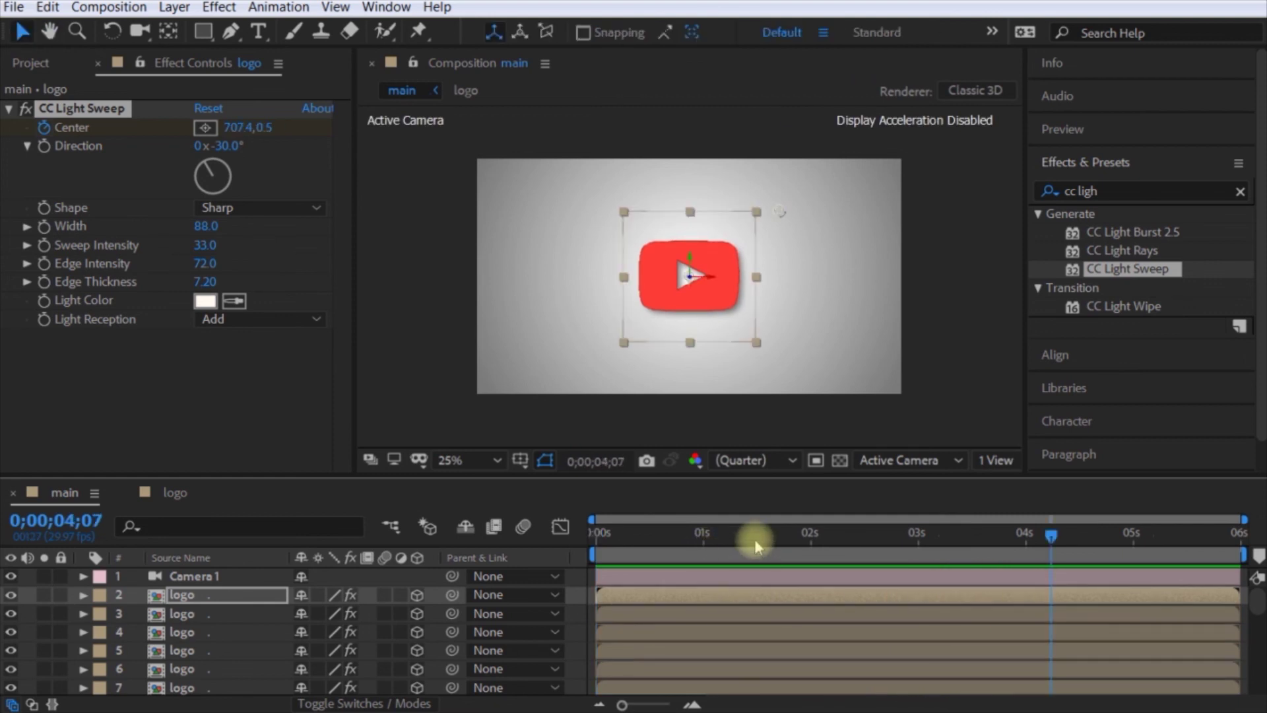
Move the first light sweep Center keyframe earlier to just before 0;00;00;20 and preview the new timing.
drag(755, 543, 800, 546)
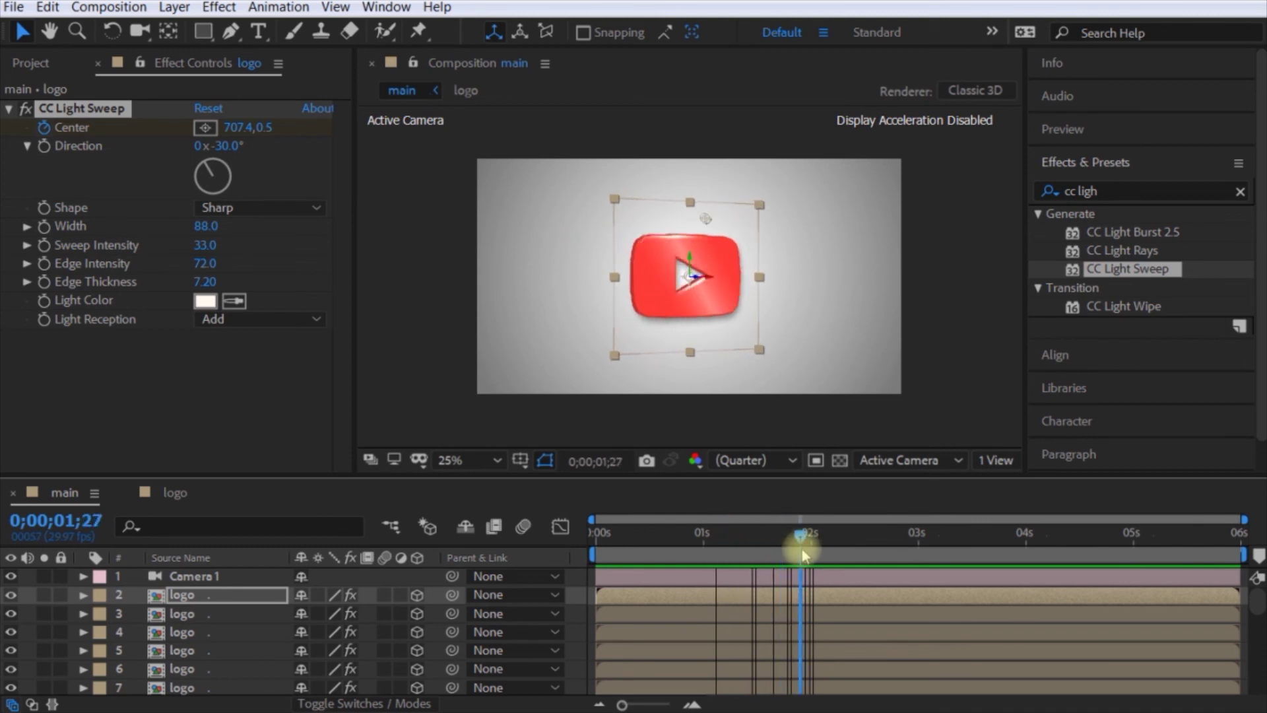
click(795, 597)
key(u)
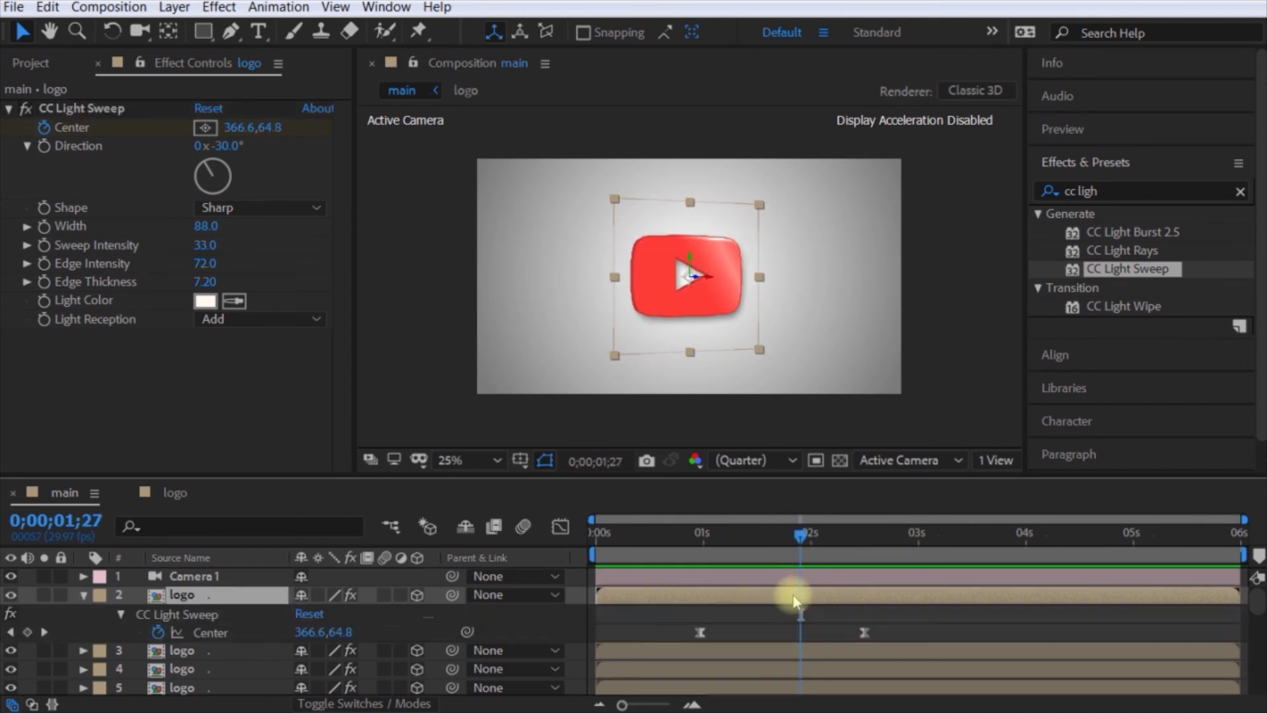
drag(700, 632, 665, 632)
drag(647, 538, 617, 536)
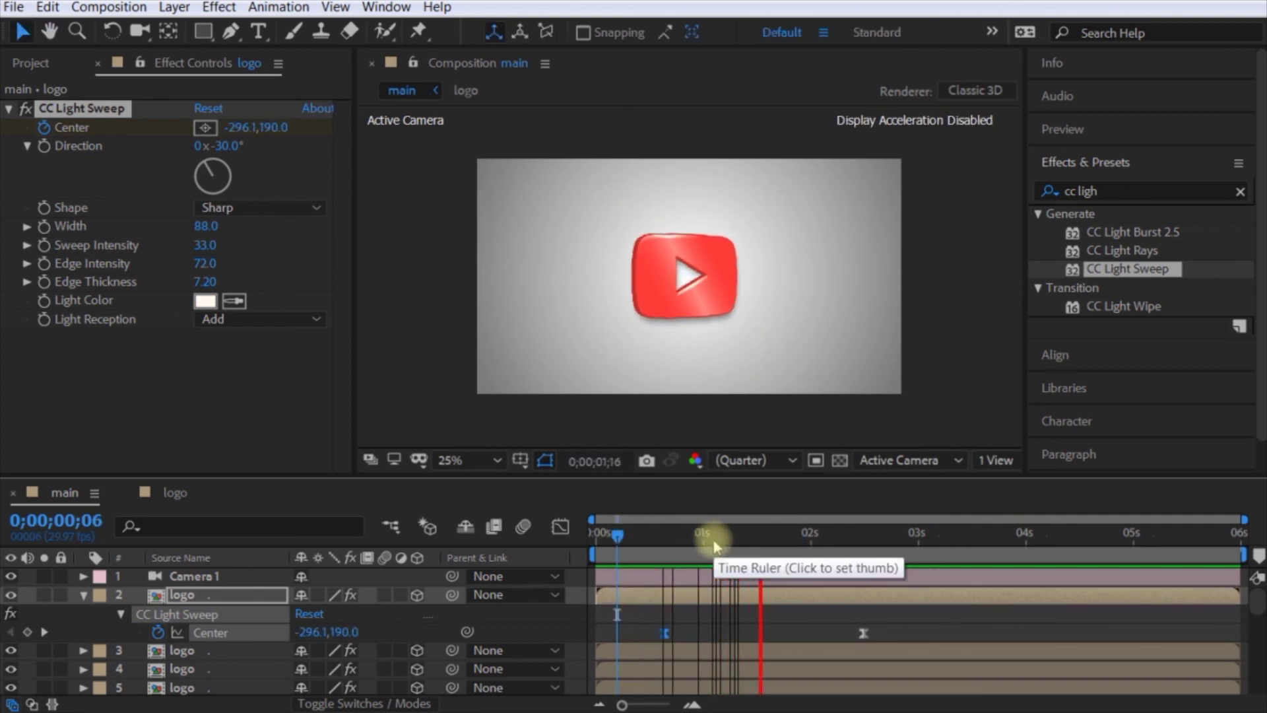
key(space)
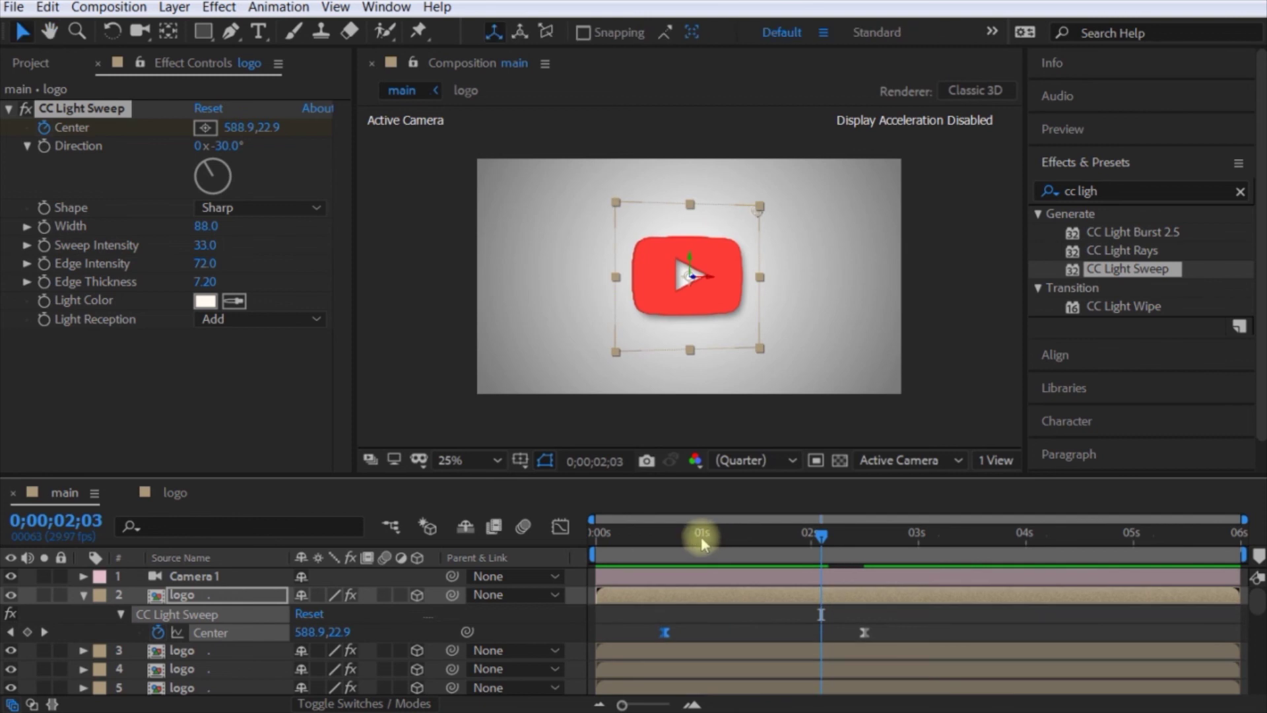
drag(701, 536, 668, 538)
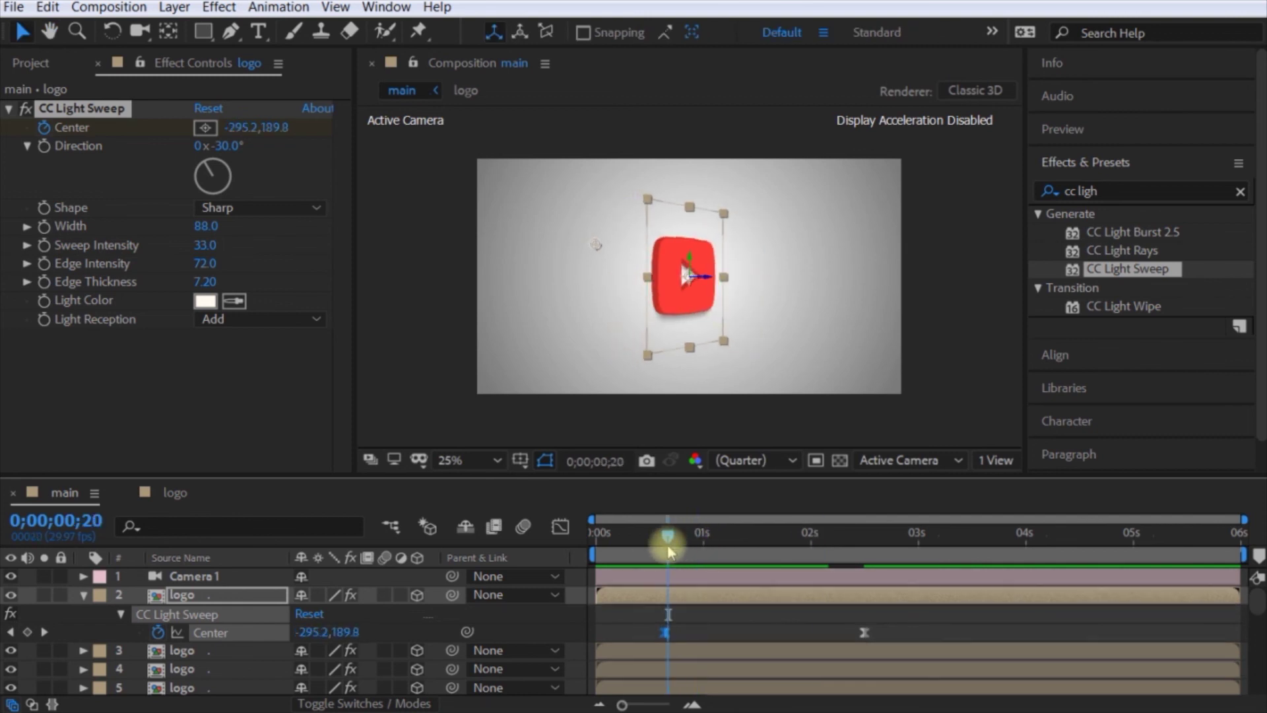
click(84, 596)
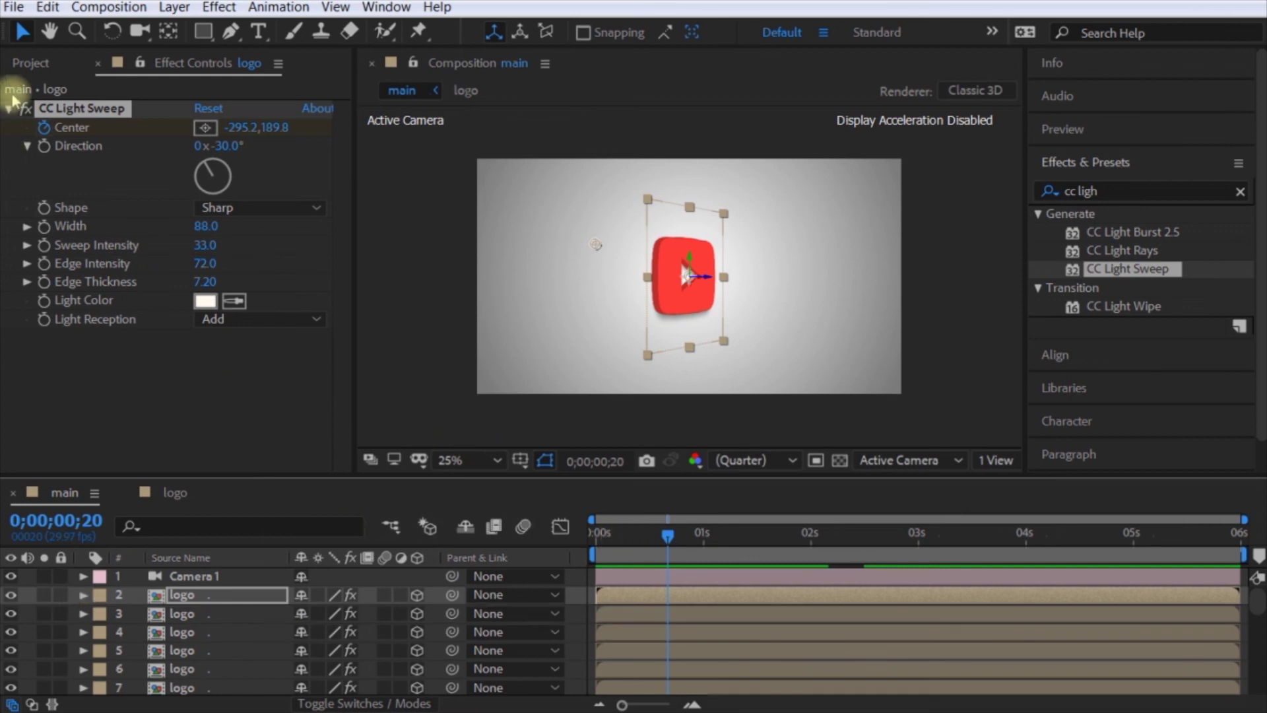
Import twitter.png into the project as footage from the #kathuna kuthuven folder.
click(30, 64)
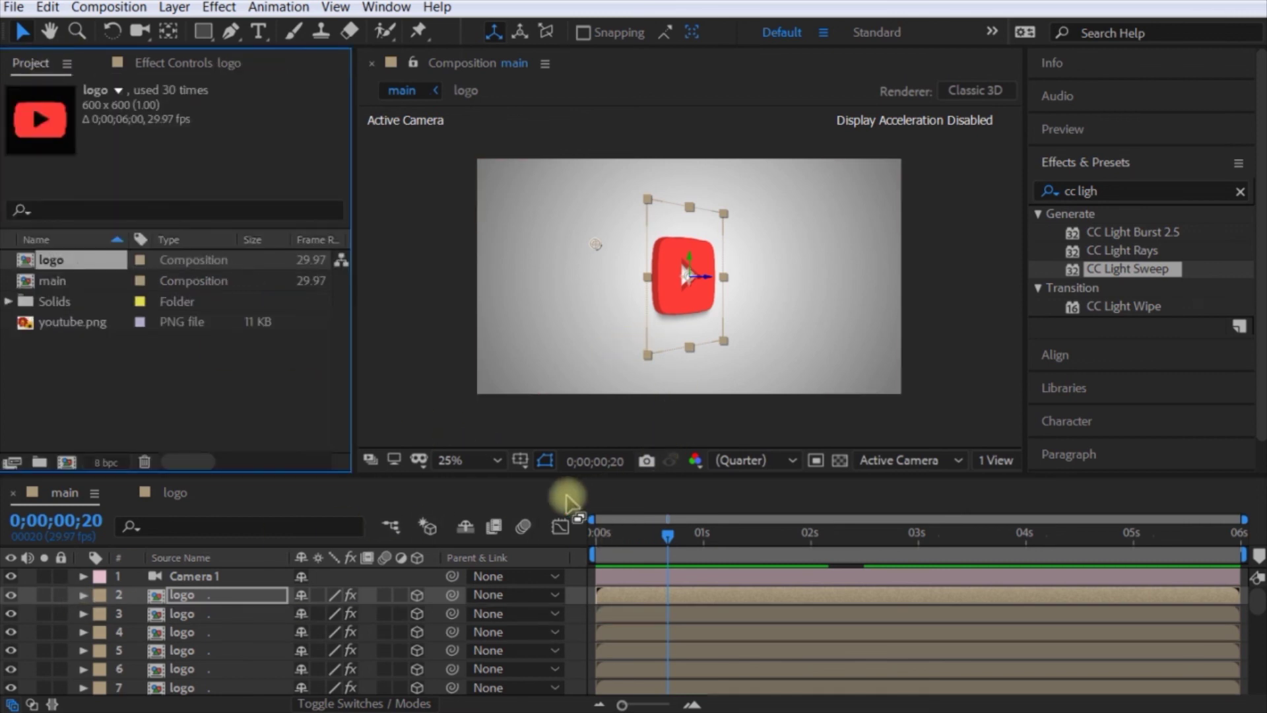
click(837, 537)
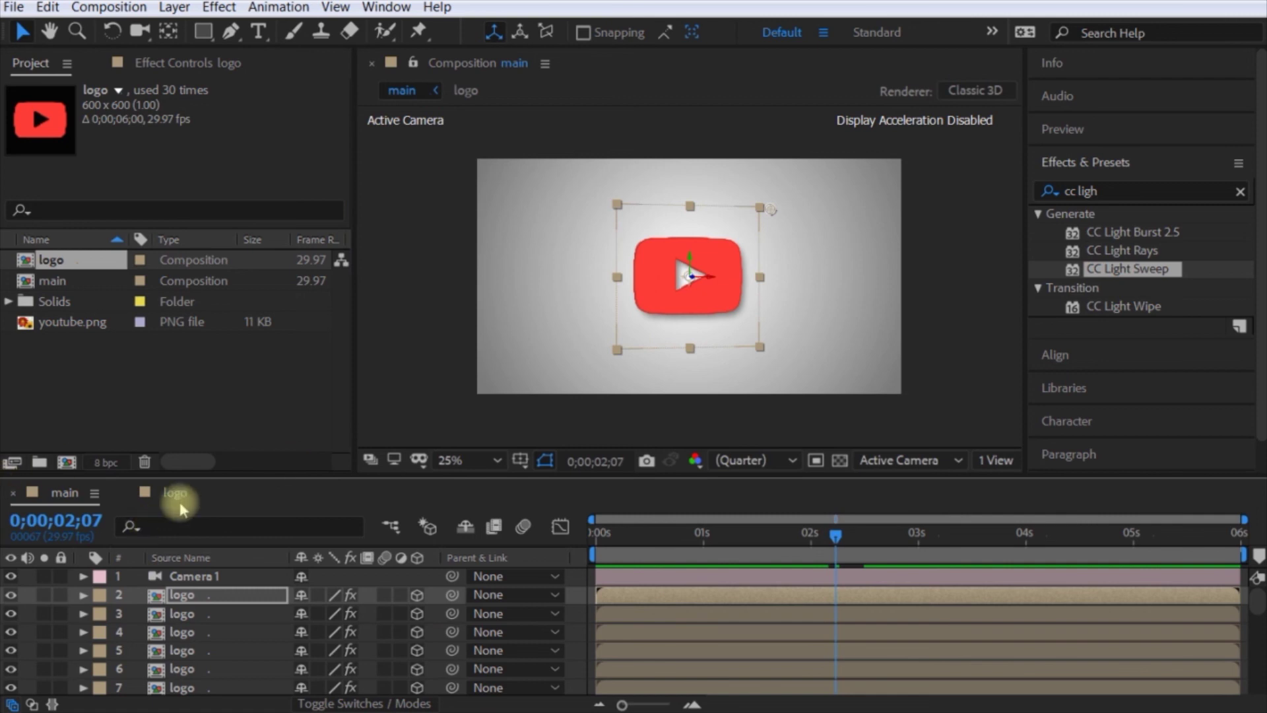
right_click(122, 388)
mouse_move(332, 493)
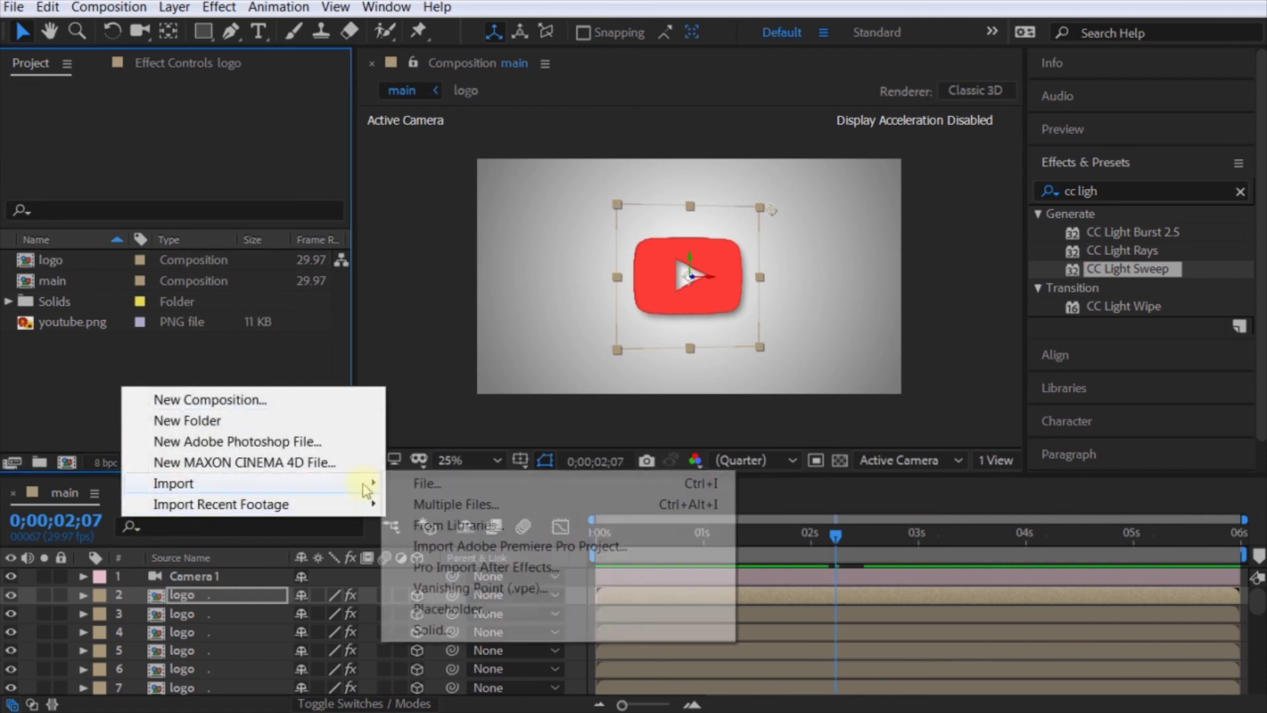
click(425, 483)
click(779, 350)
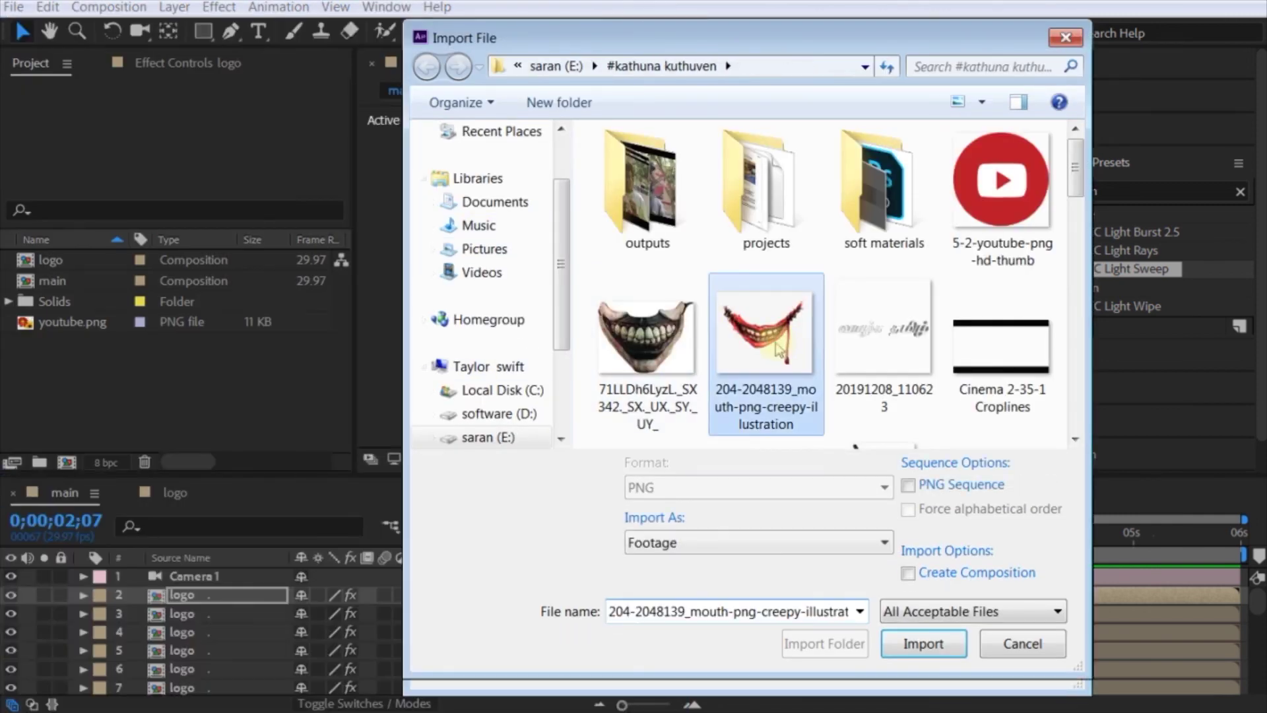
scroll(779, 350, down, 8)
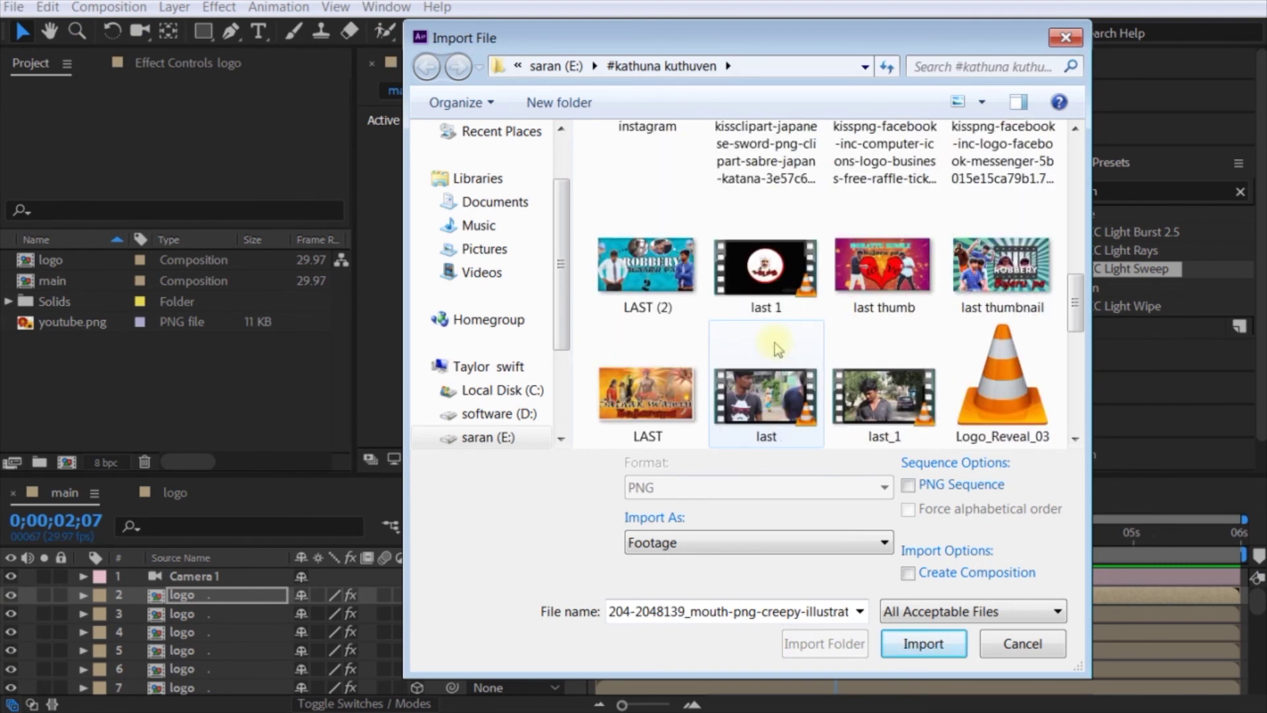
scroll(779, 350, down, 5)
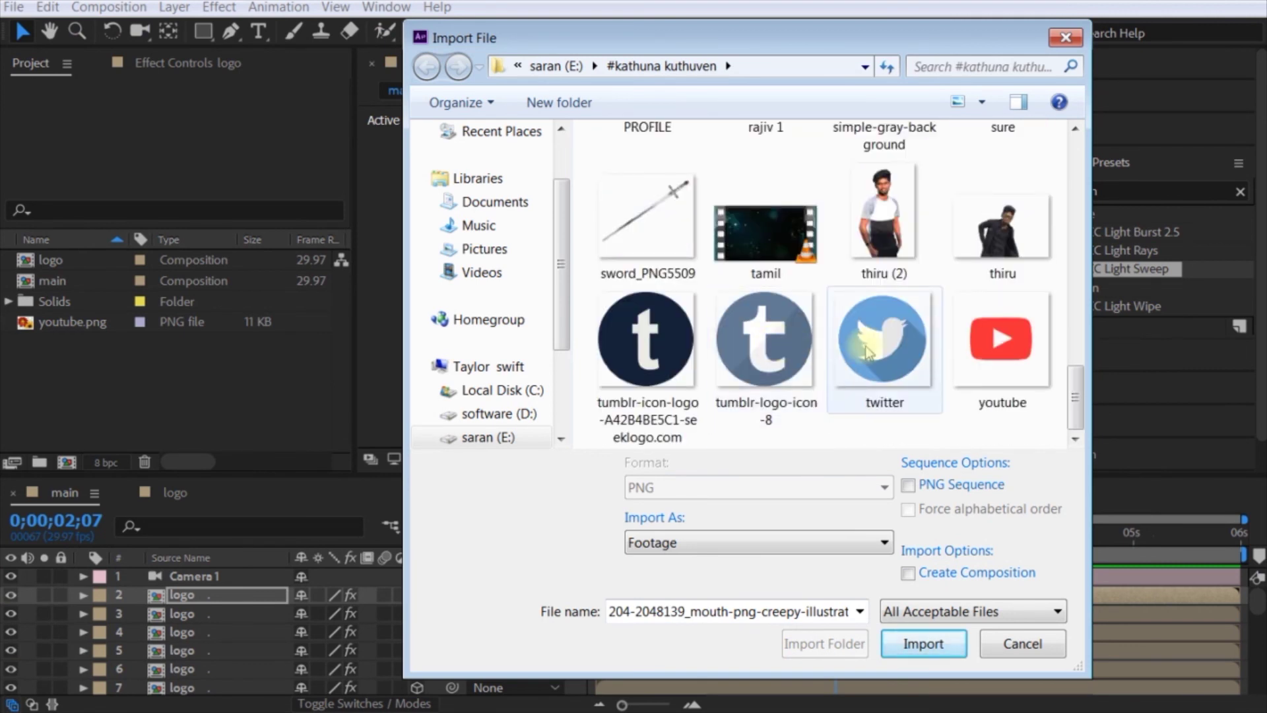
click(866, 353)
click(963, 652)
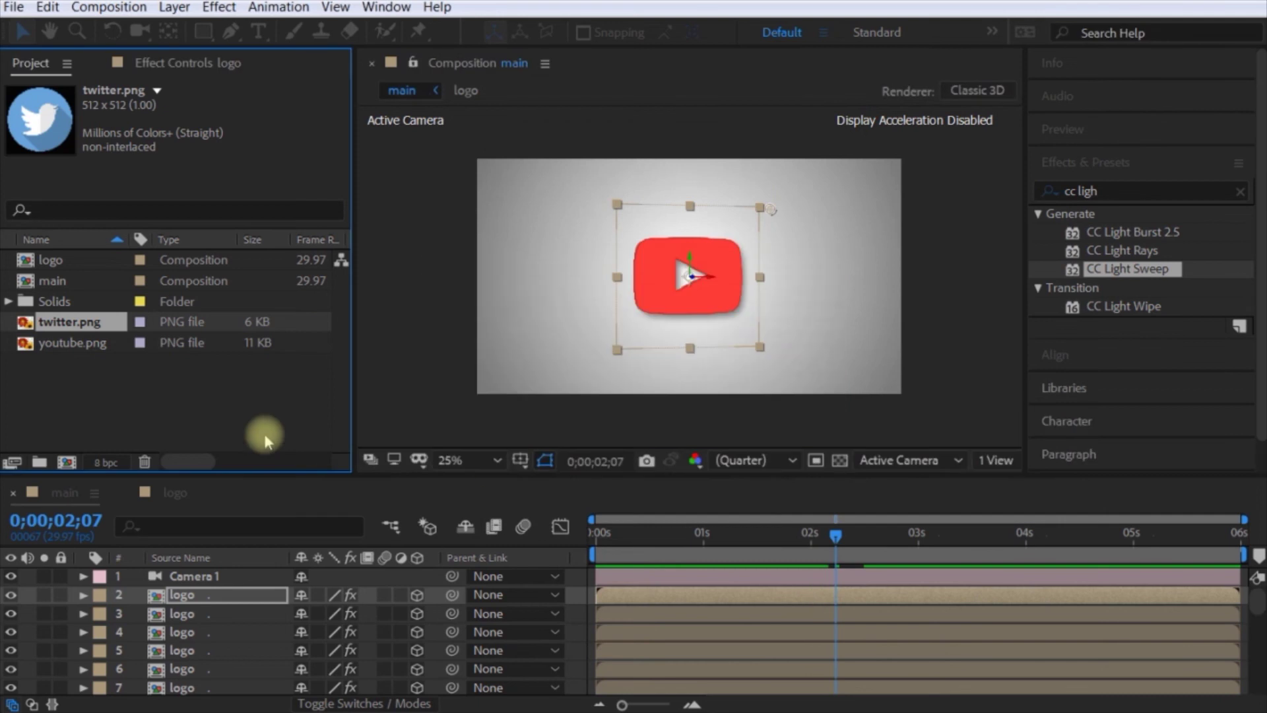
Add twitter.png below youtube.png in the logo composition and hide the youtube.png layer.
click(176, 494)
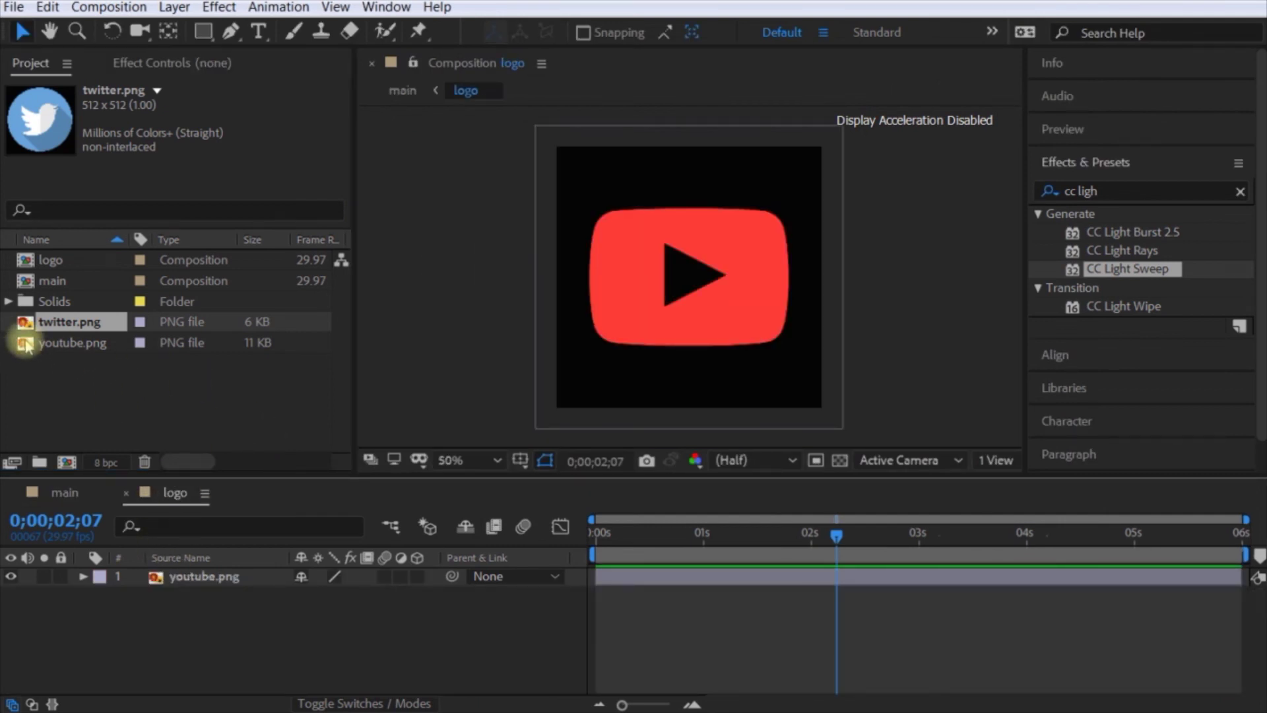
drag(70, 323, 195, 619)
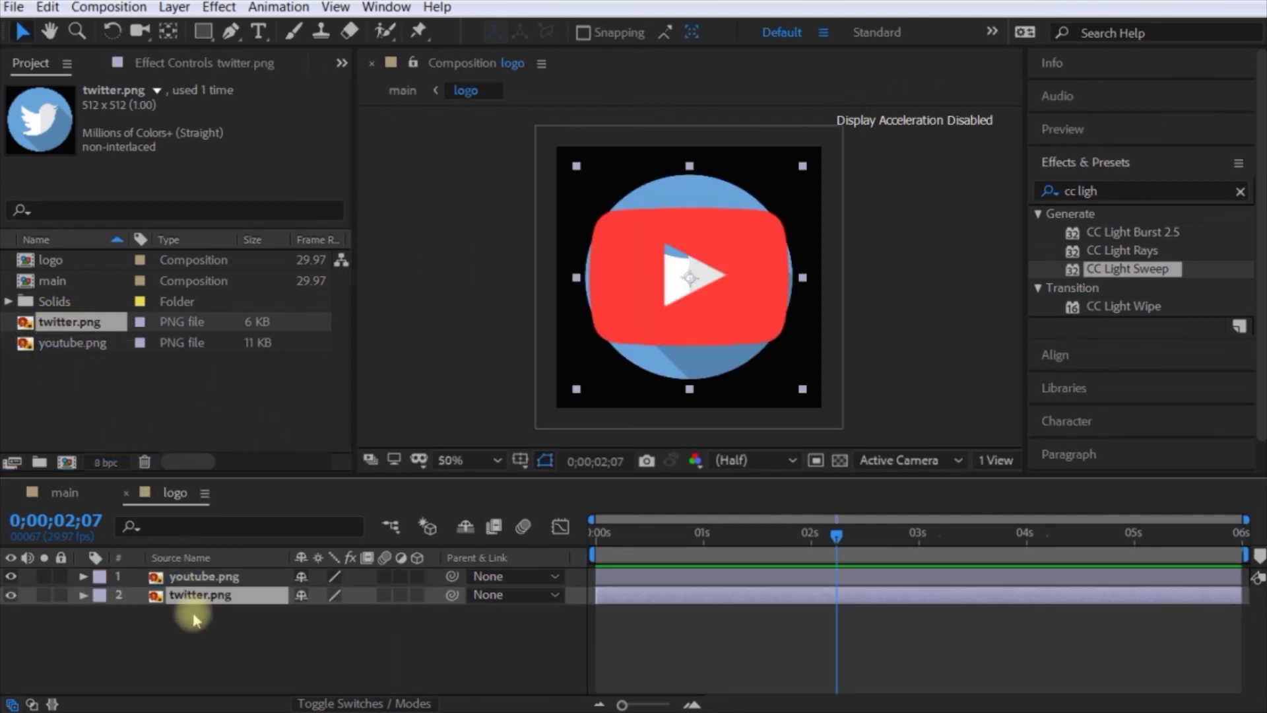
click(11, 577)
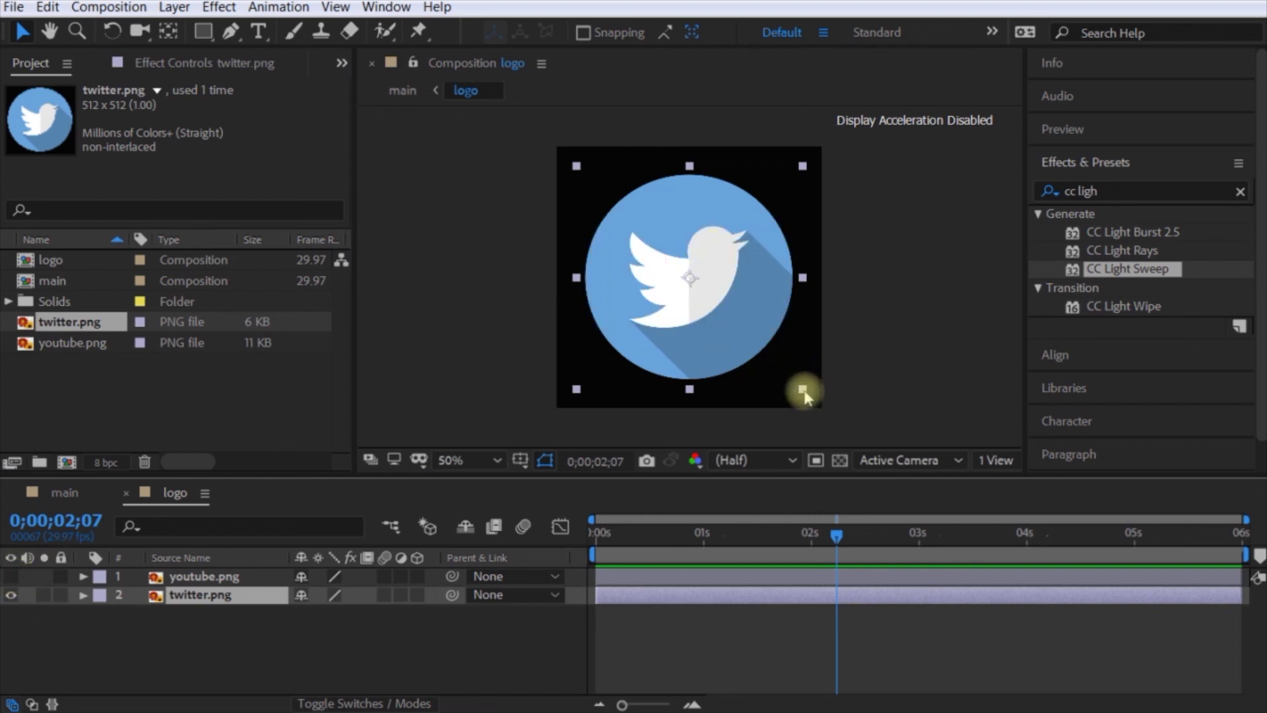
Enlarge the twitter.png layer slightly so its circle nearly fills the logo composition.
click(228, 578)
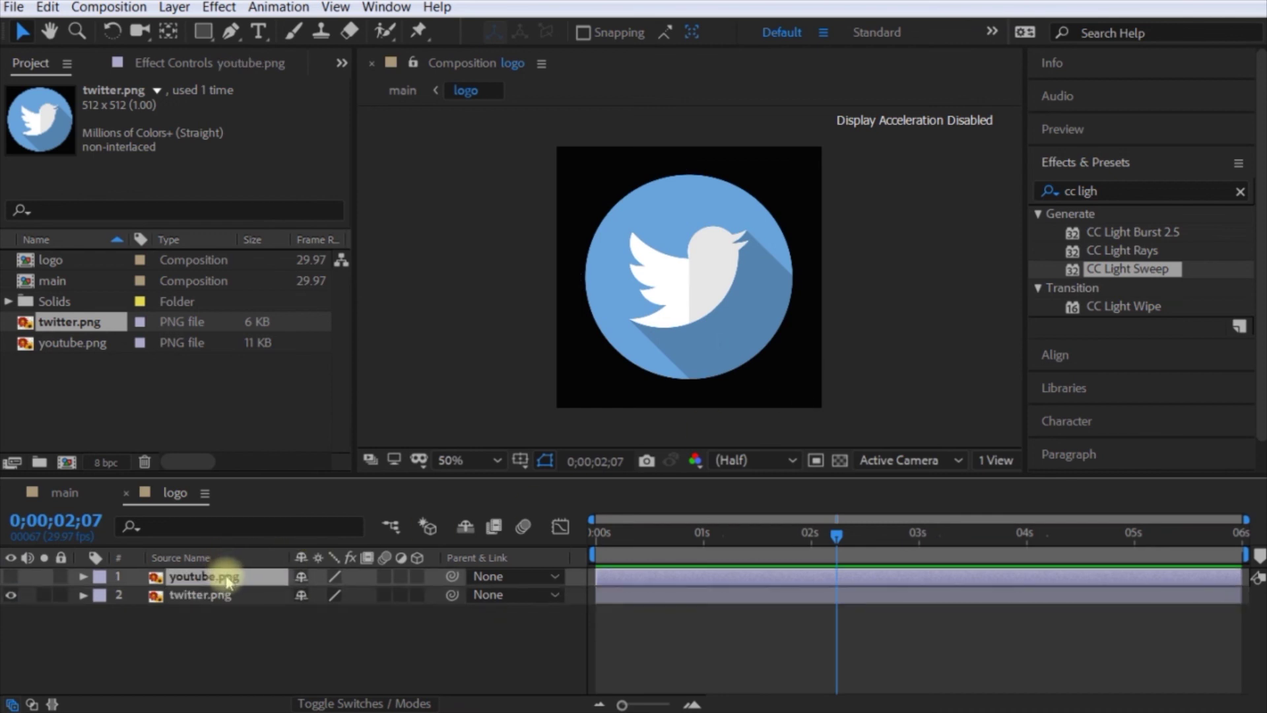
click(685, 335)
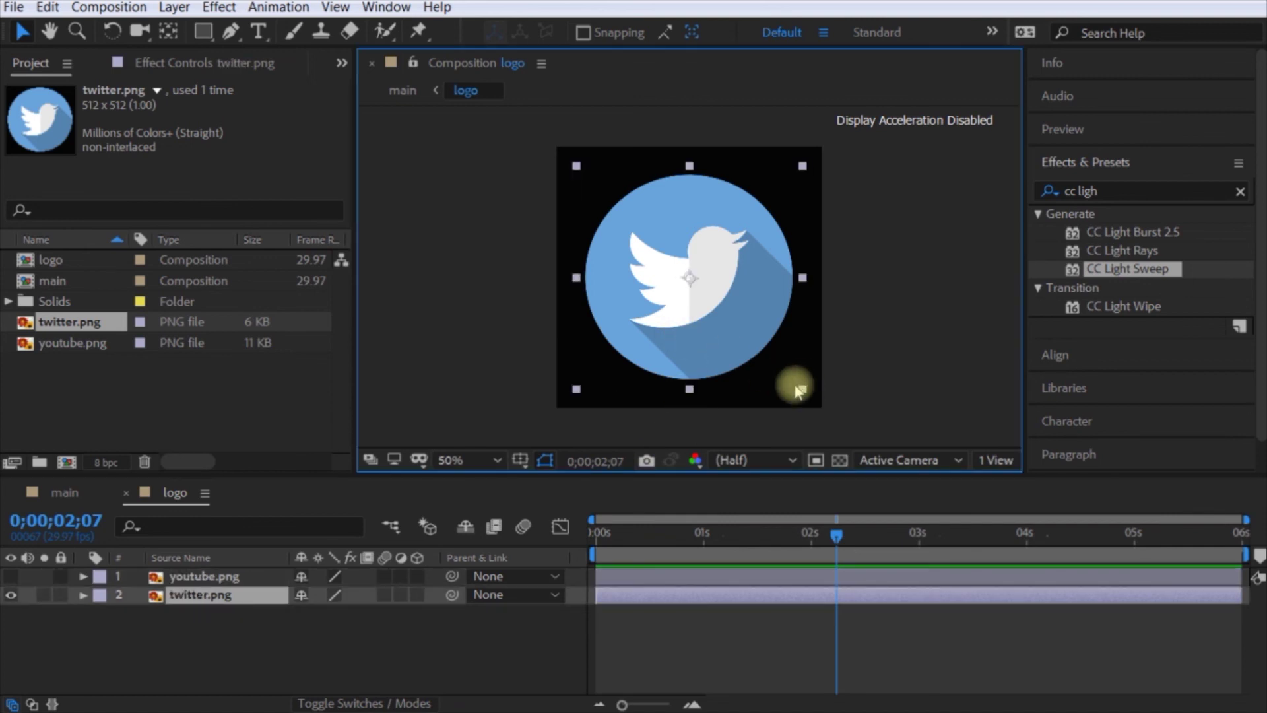
drag(803, 394, 812, 410)
click(902, 369)
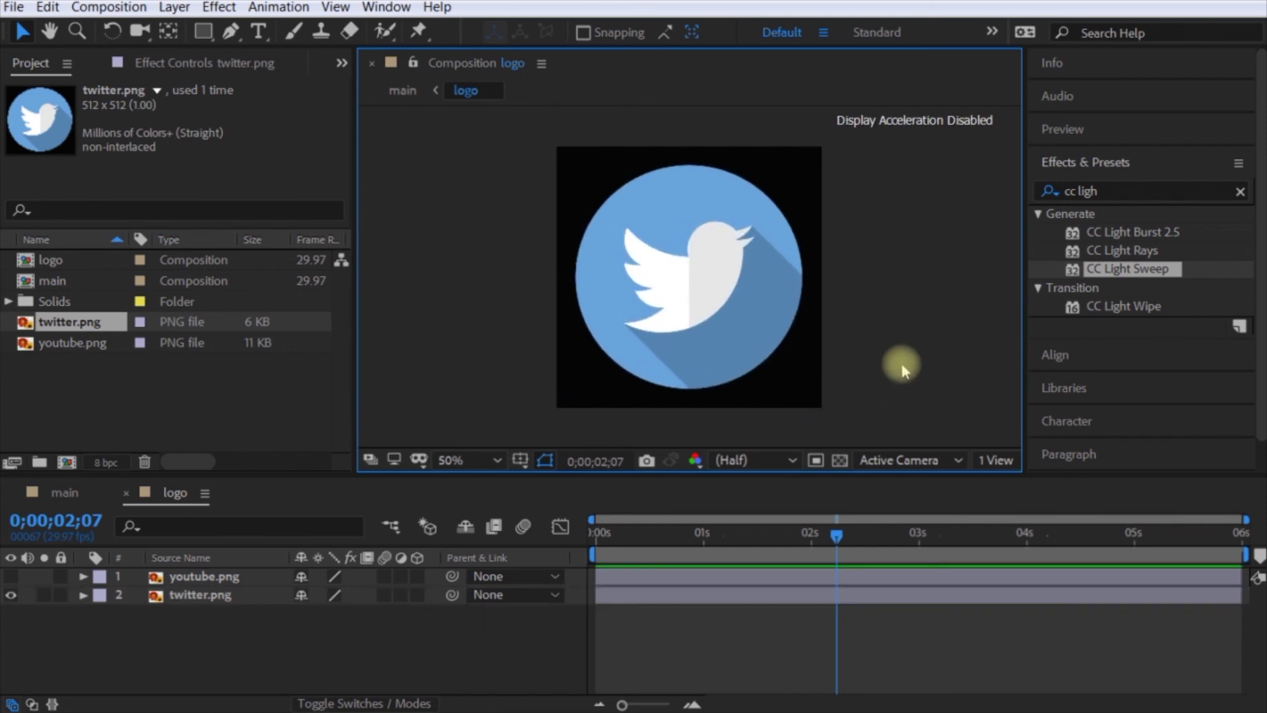
Preview the Twitter version in the main composition and return the current time to 0;00;00;00.
click(64, 495)
drag(771, 536, 618, 552)
key(space)
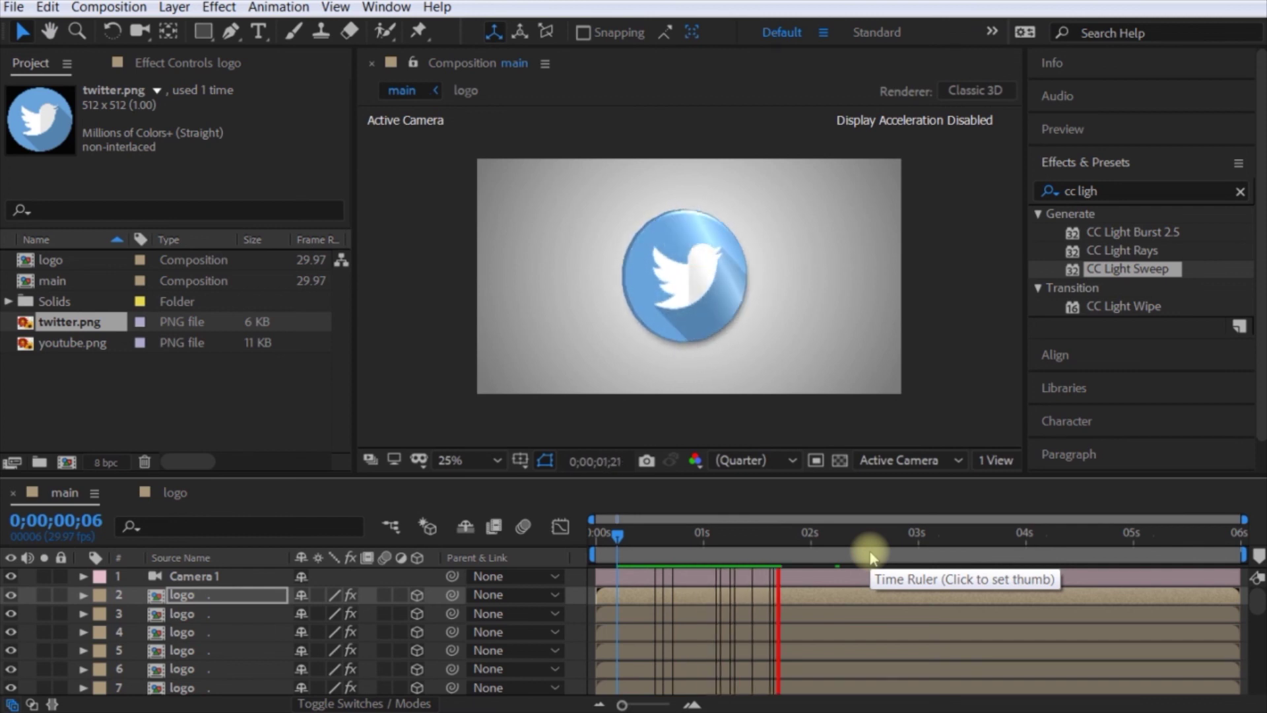
key(space)
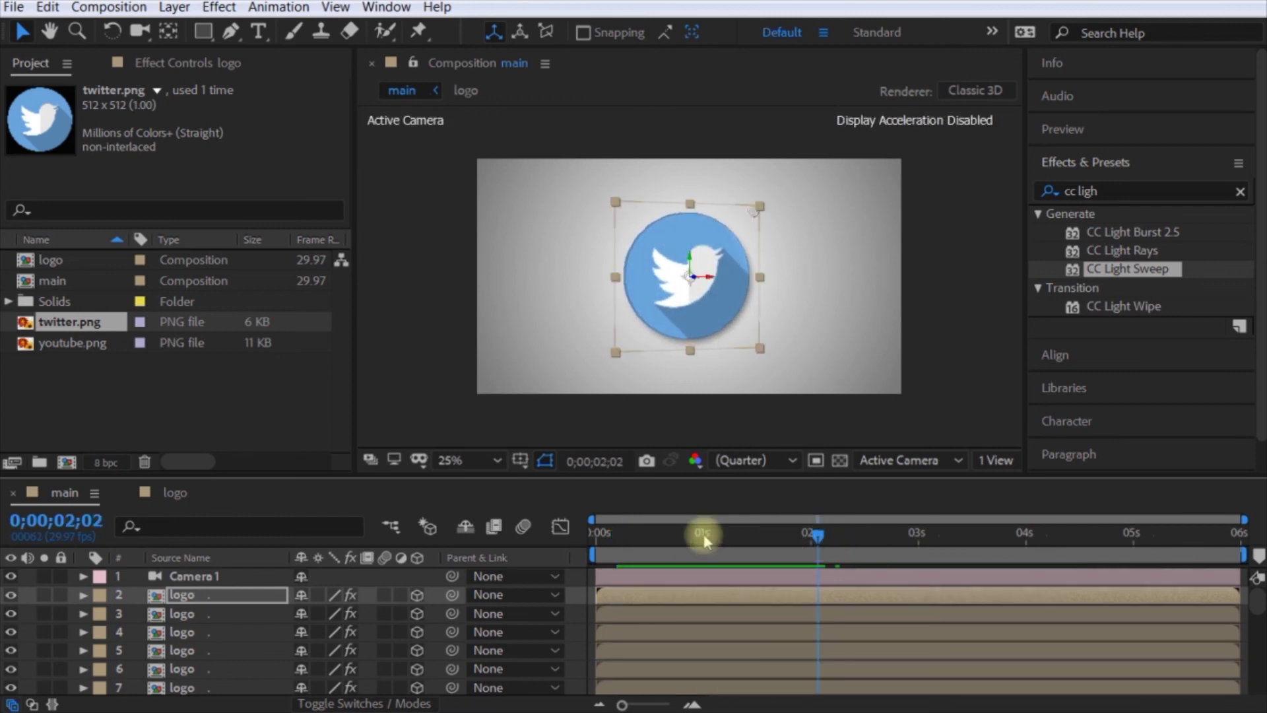
click(173, 494)
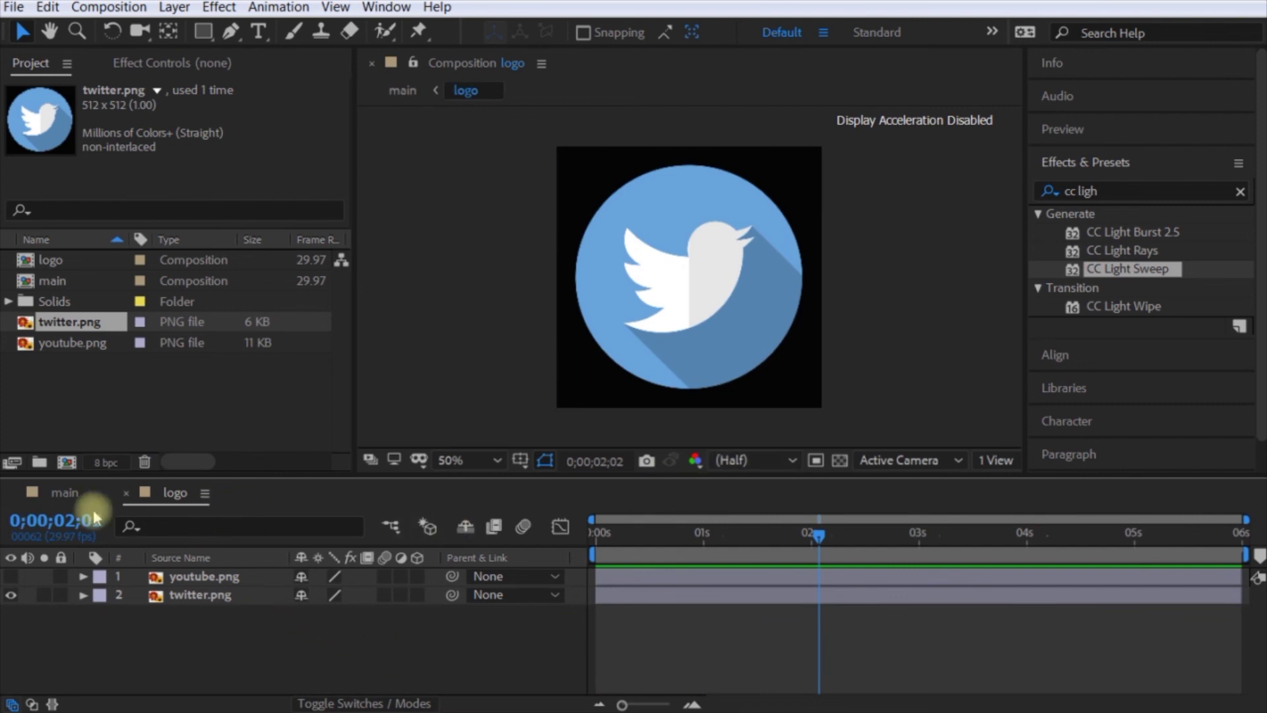
click(75, 496)
drag(656, 534, 554, 558)
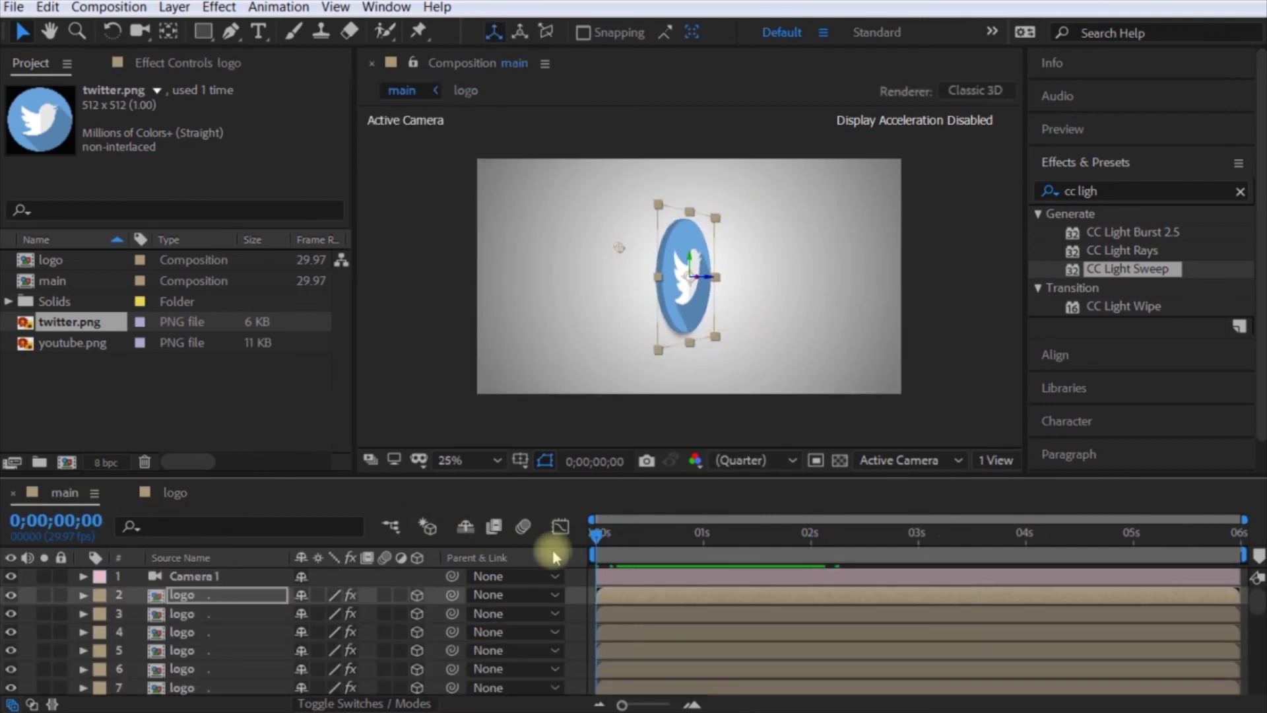